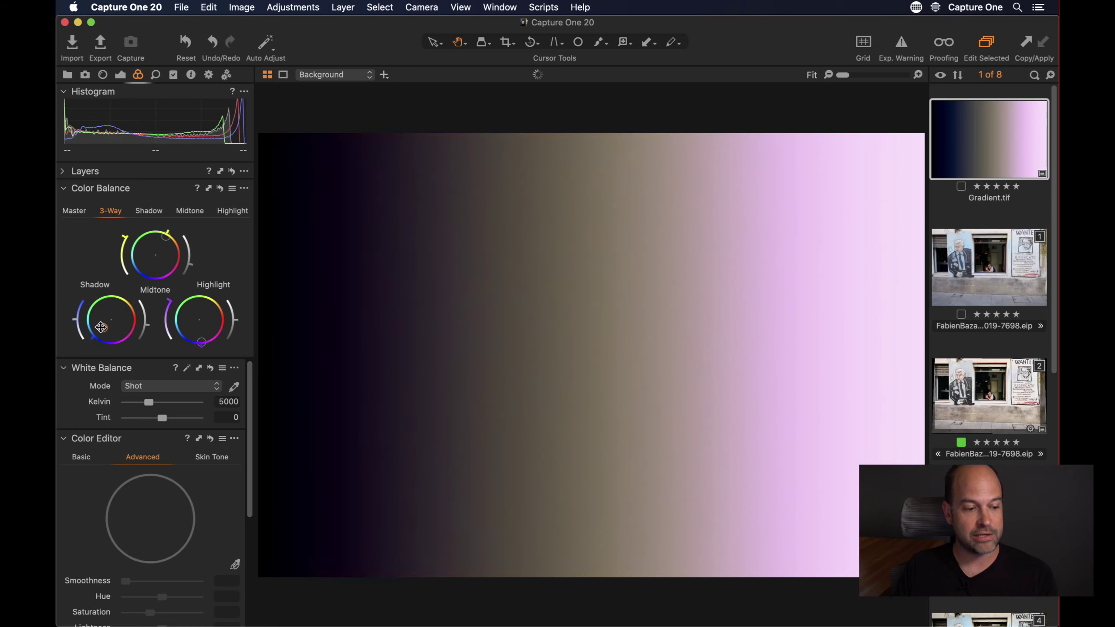
- Reset the gradient's Color Balance and open the coffee-pouring mountain photo in a larger view with the browser hidden
click(219, 188)
scroll(1007, 452, down, 5)
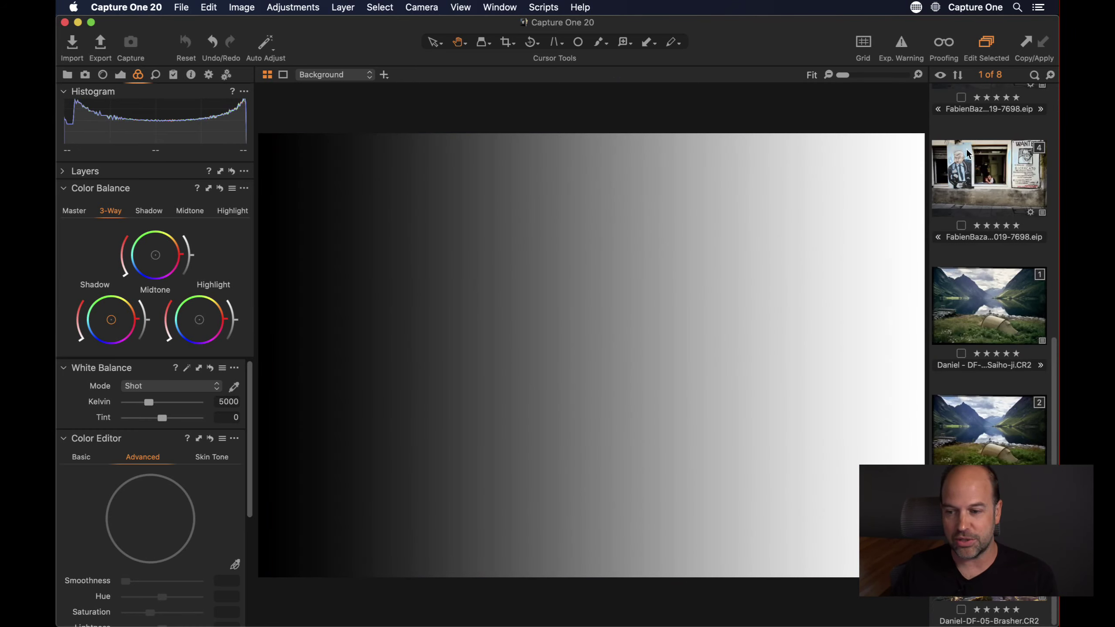
click(989, 562)
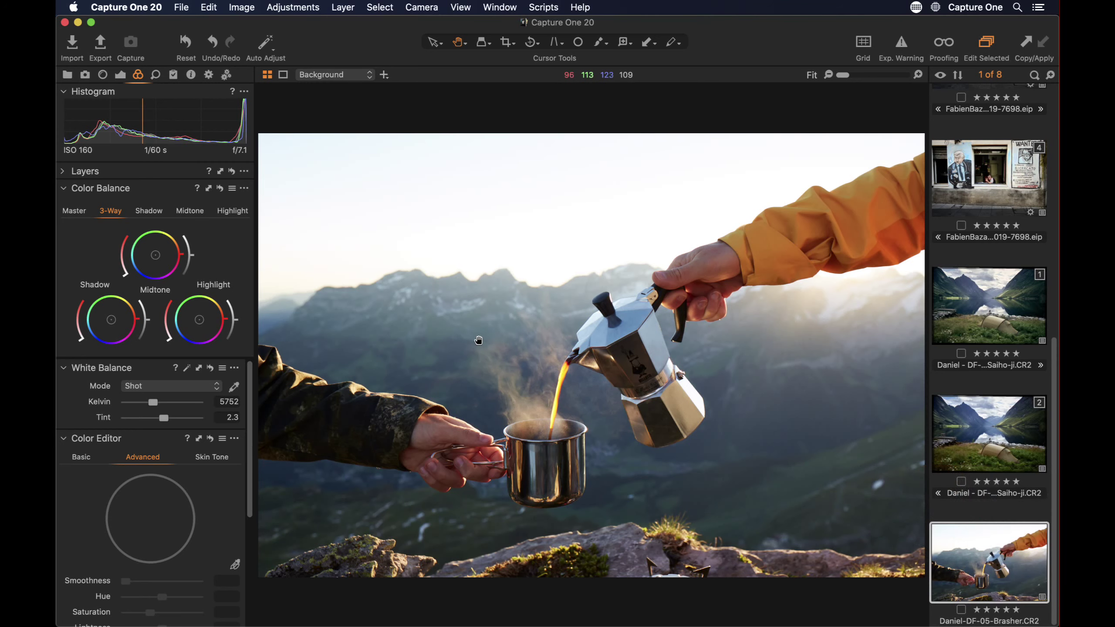
key(super+b)
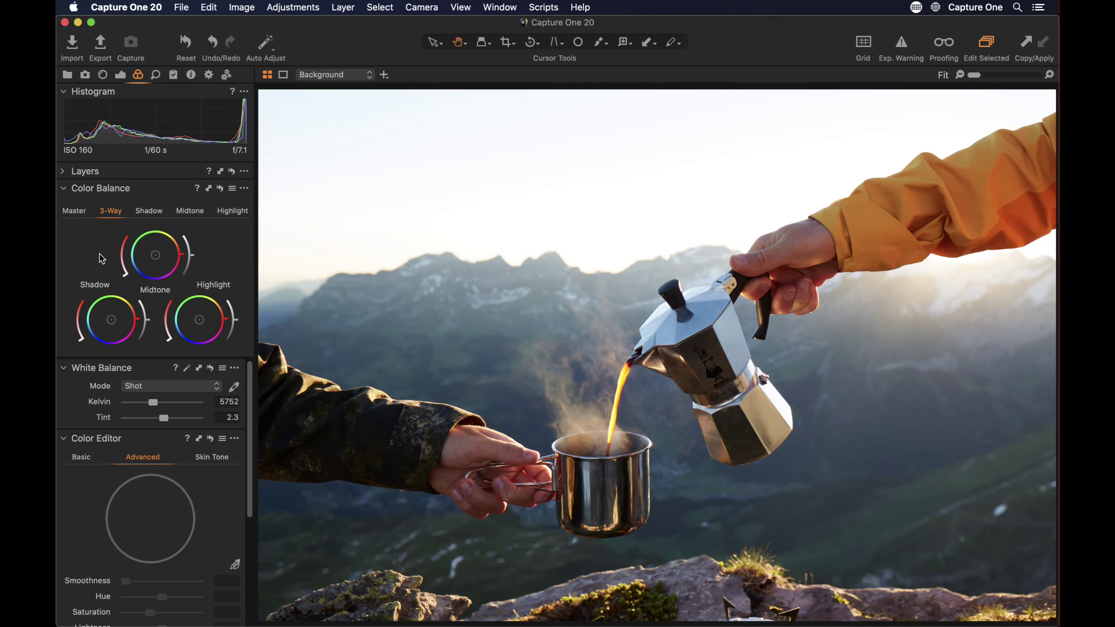
- Examine the coffee photo's White Balance, Exposure, High Dynamic Range, Clarity and Levels adjustments
click(120, 74)
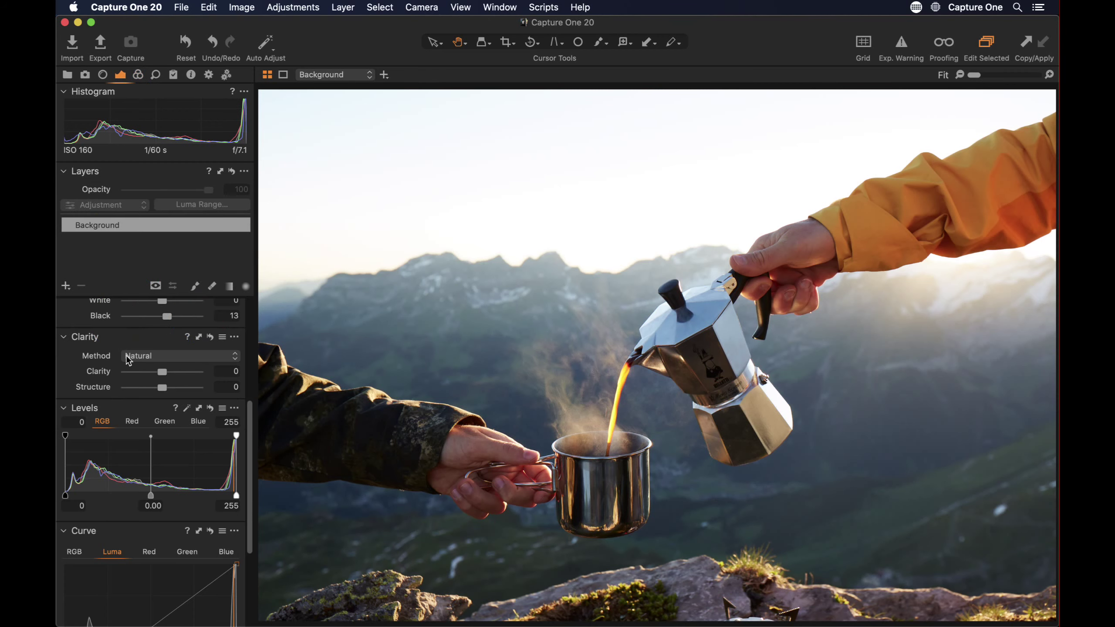
scroll(127, 358, up, 5)
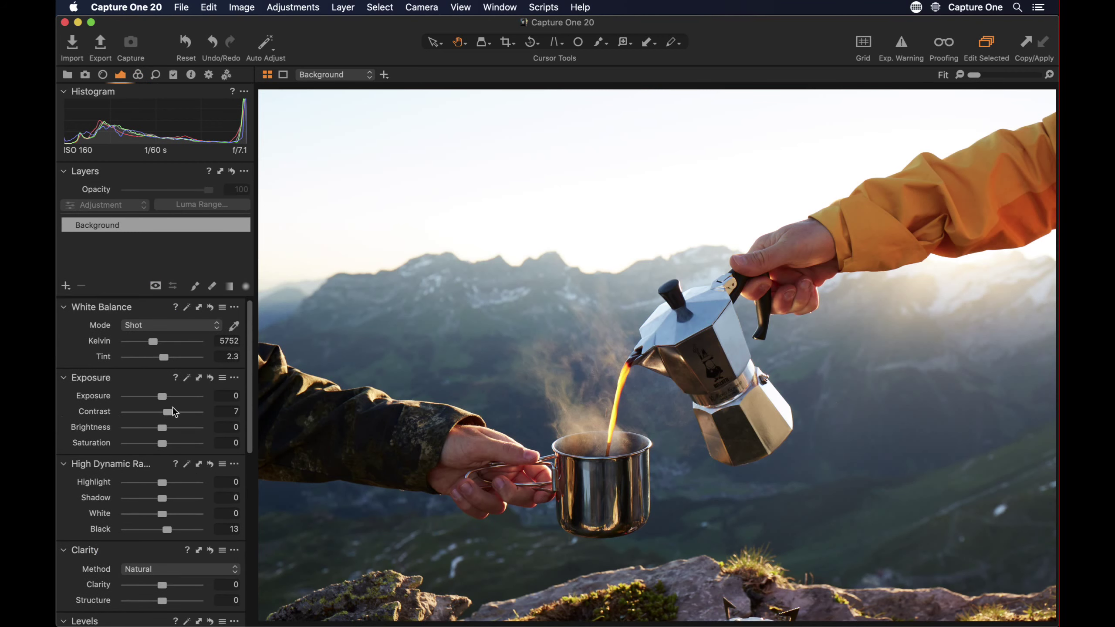
scroll(100, 422, down, 7)
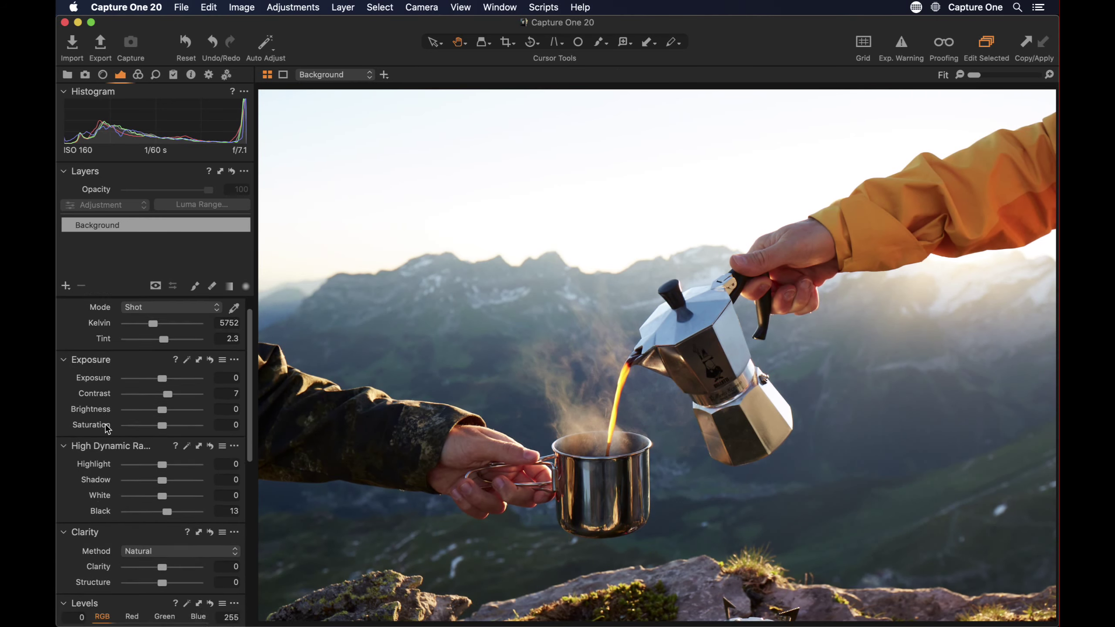
scroll(105, 375, up, 5)
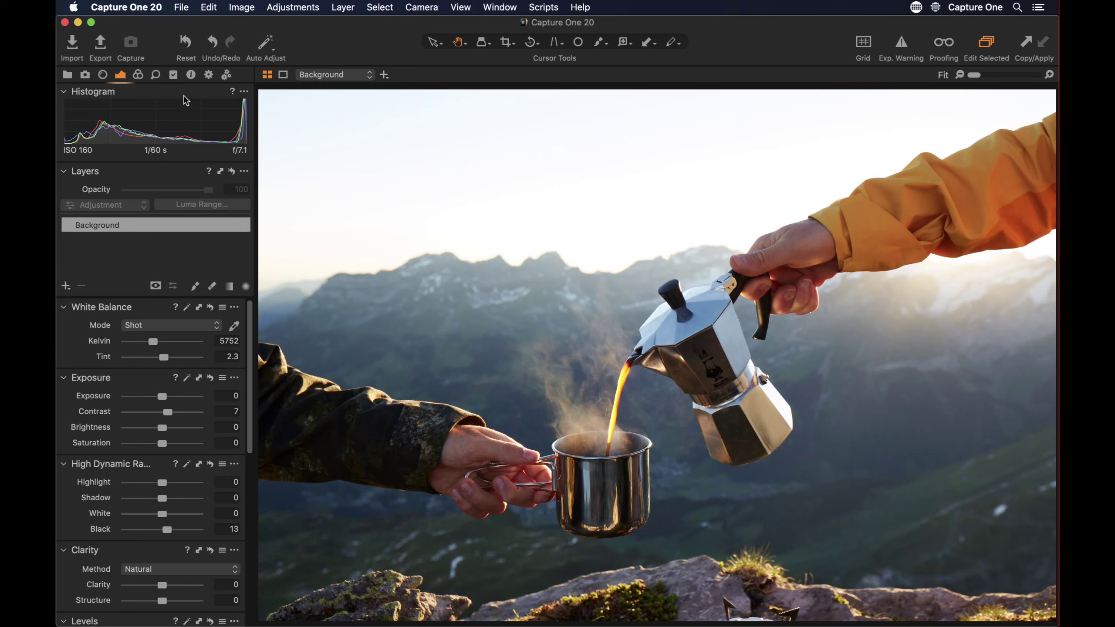
- Return to the color tools and add color readouts on the dark mountainside above the sleeve and beside the base of the coffee pot
click(138, 75)
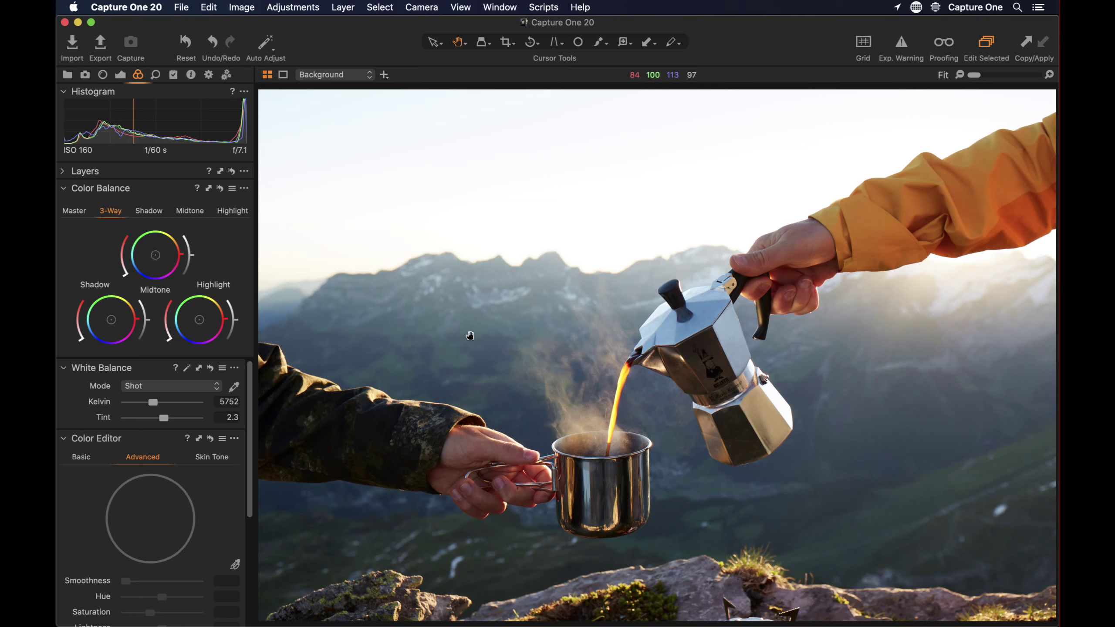
key(i)
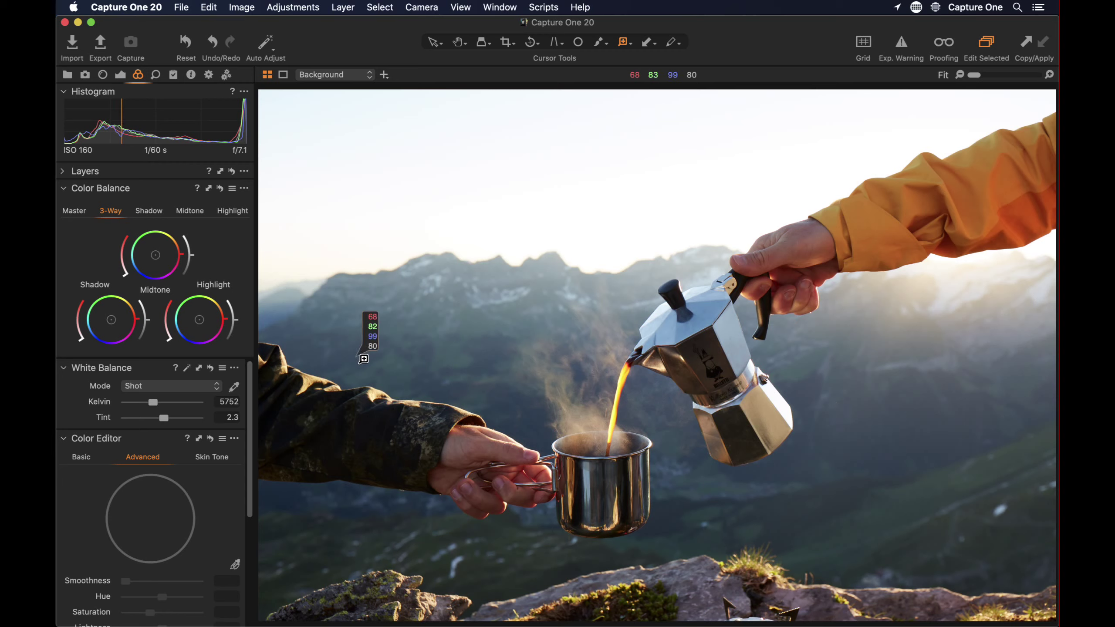
click(452, 392)
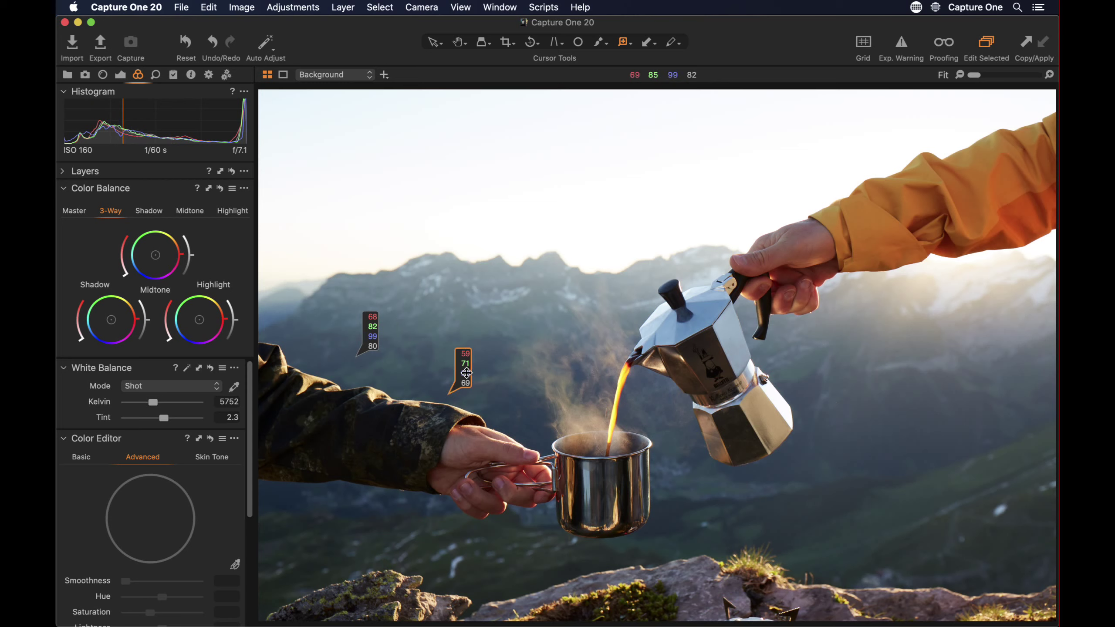
drag(466, 372, 795, 469)
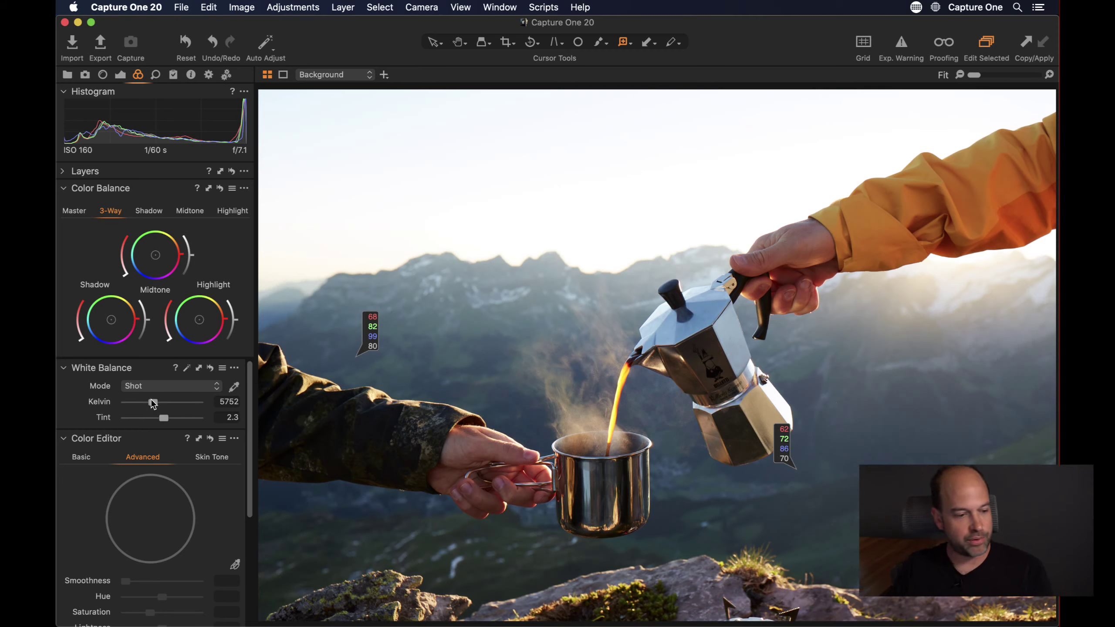
- Try warming the photo's white balance to 7317 Kelvin and reset the White Balance adjustment
mouse_move(155, 400)
mouse_down()
mouse_move(169, 403)
mouse_move(157, 402)
mouse_up()
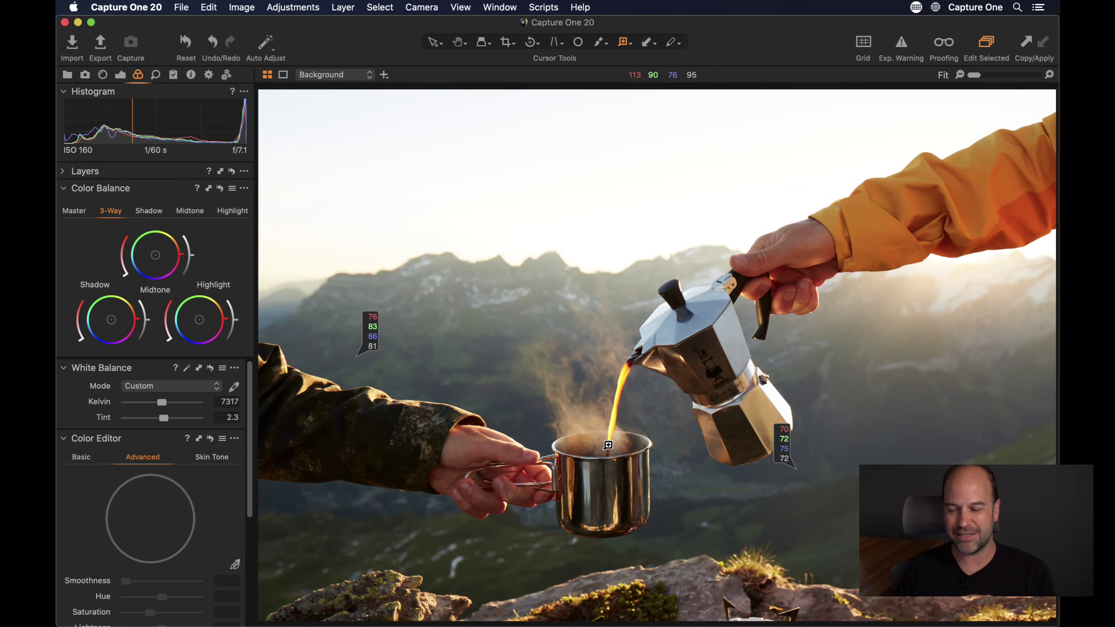
click(210, 368)
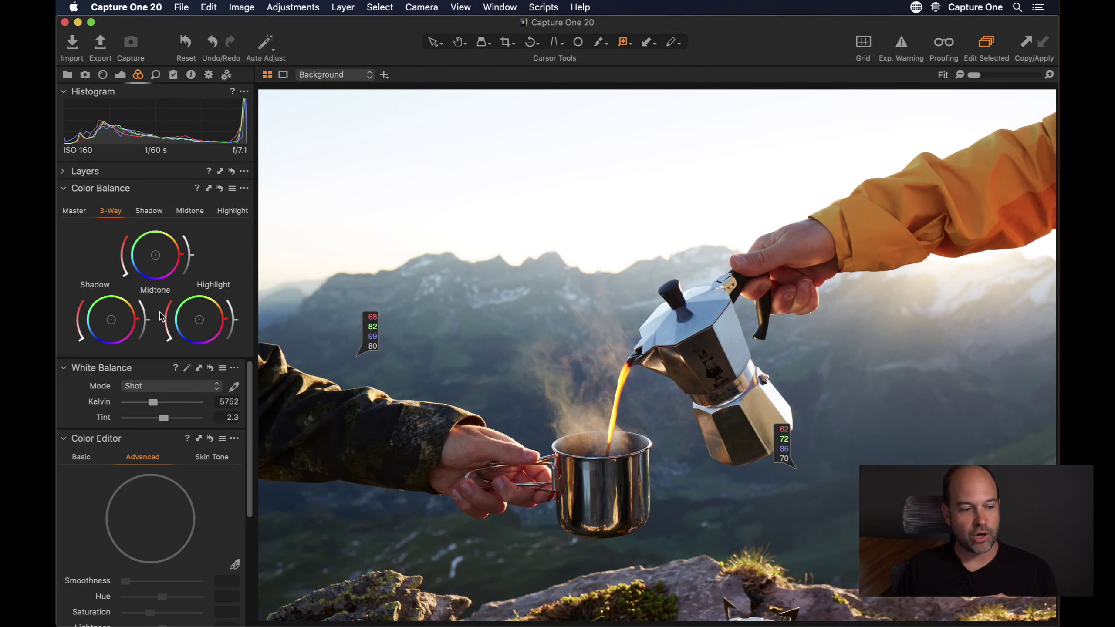
- Detach the Color Balance tool as a floating window and enlarge it for bigger color wheels
drag(112, 181, 149, 23)
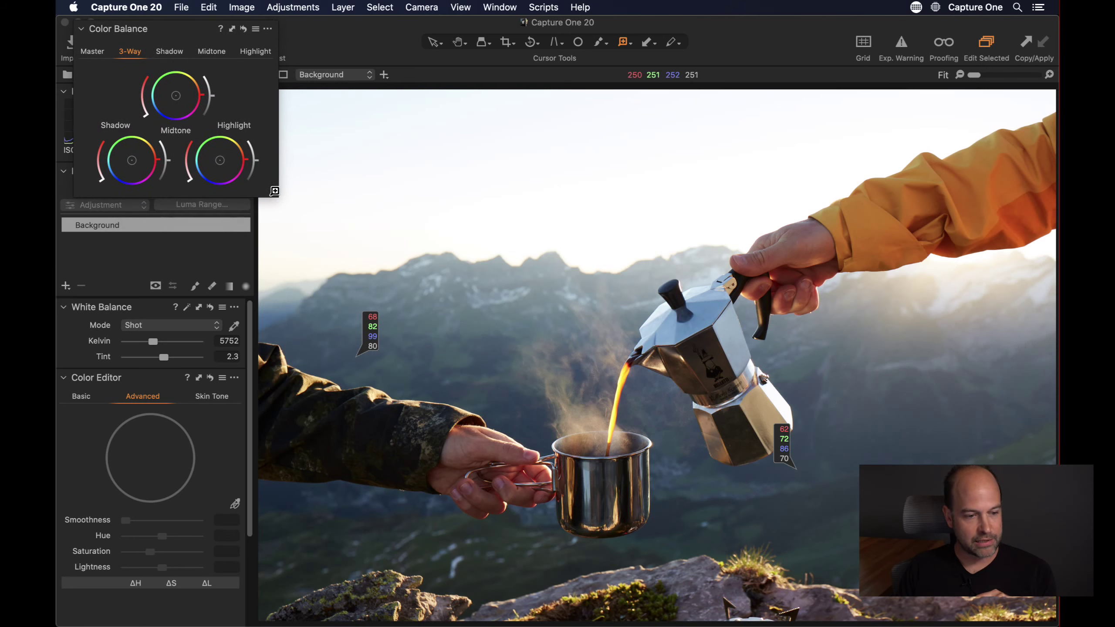
drag(276, 195, 413, 282)
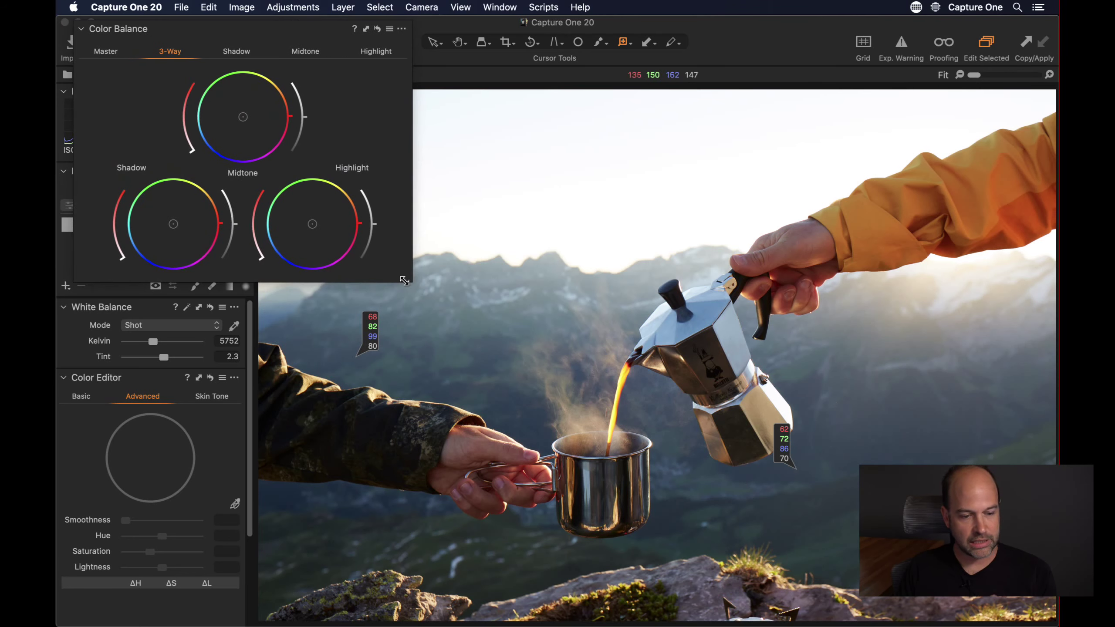
click(477, 192)
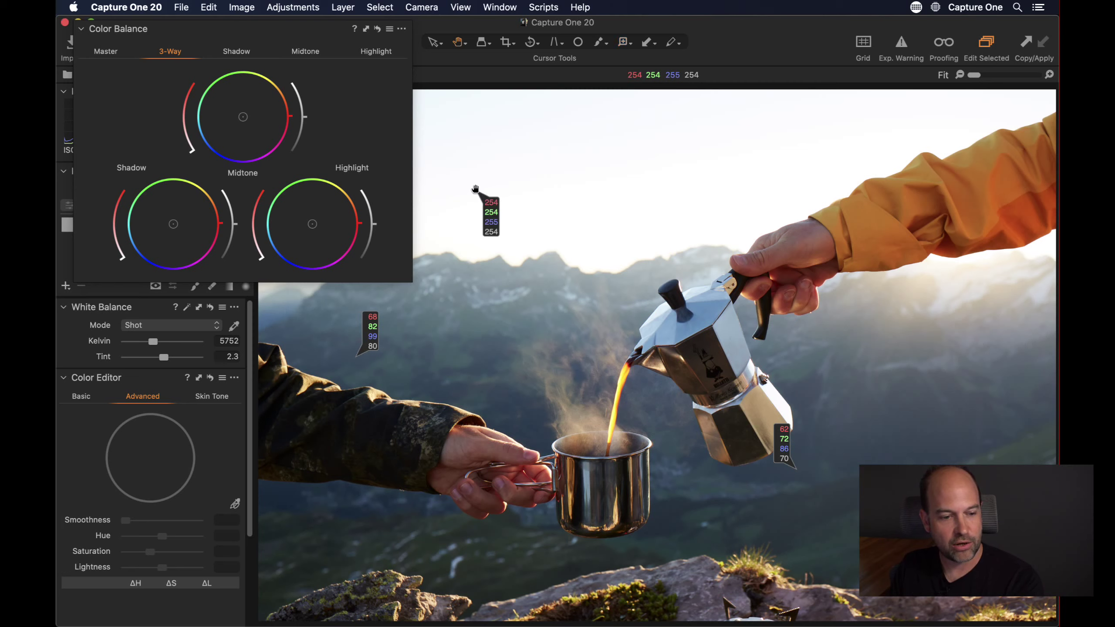
key(h)
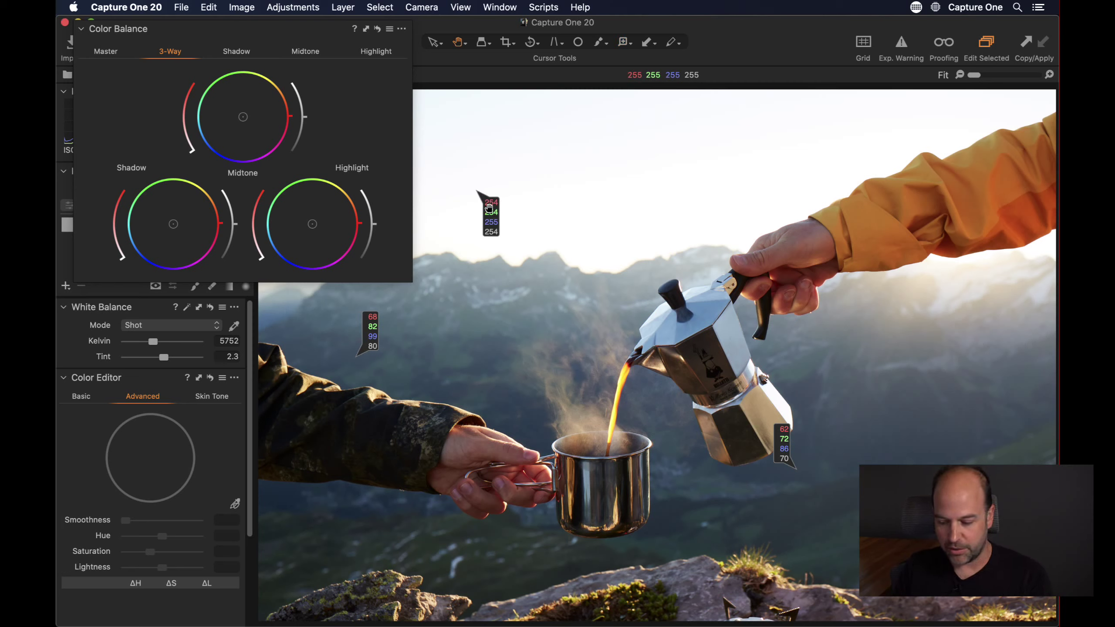
key(p)
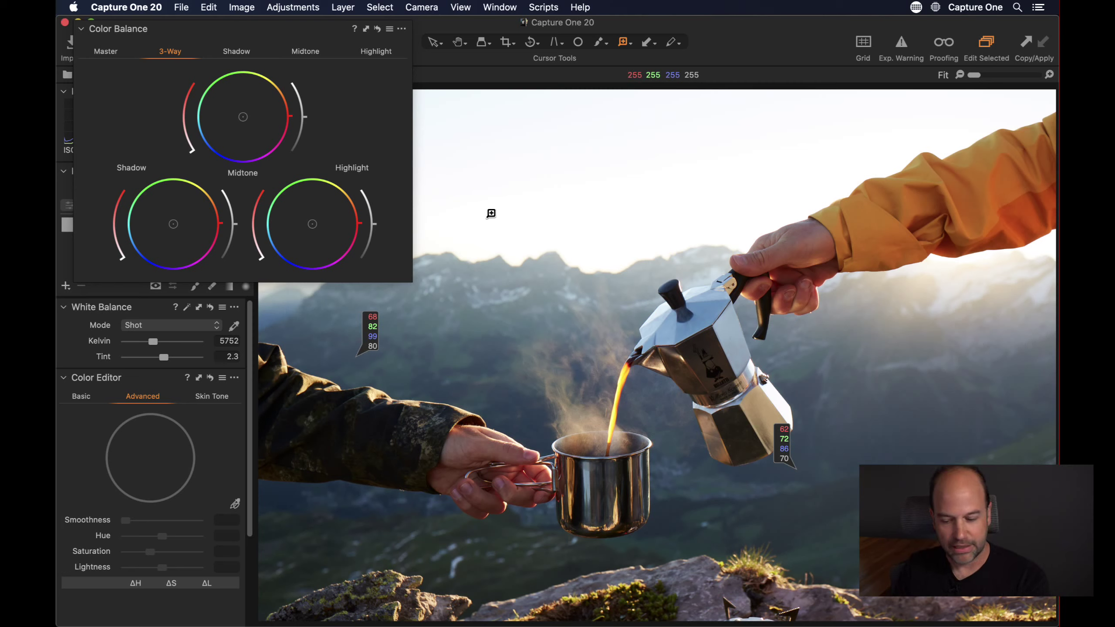
drag(488, 209, 329, 219)
key(h)
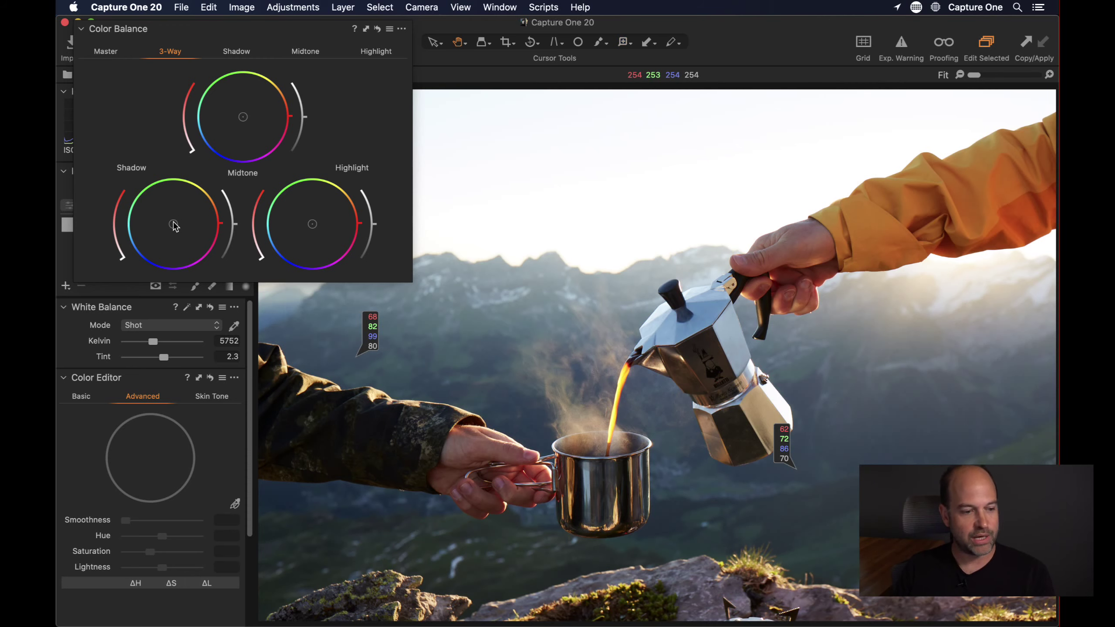
- Shift the shadow color wheel slightly toward yellow-orange and compare the photo with and without the Color Balance change
drag(174, 224, 184, 211)
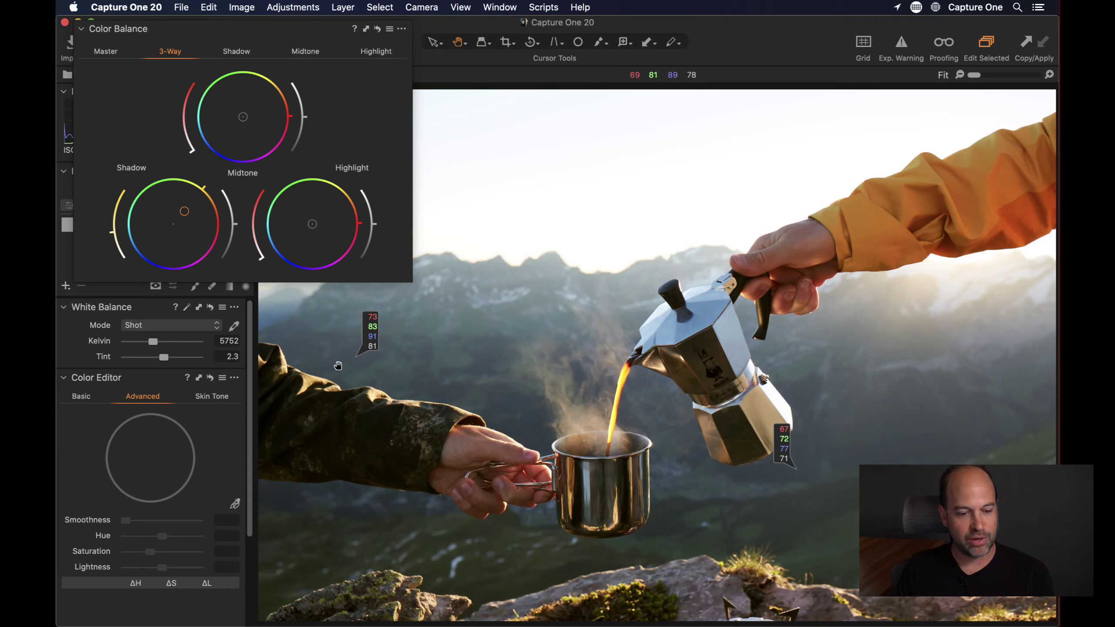
mouse_move(187, 210)
mouse_down()
mouse_move(208, 189)
mouse_move(181, 220)
mouse_move(184, 211)
mouse_up()
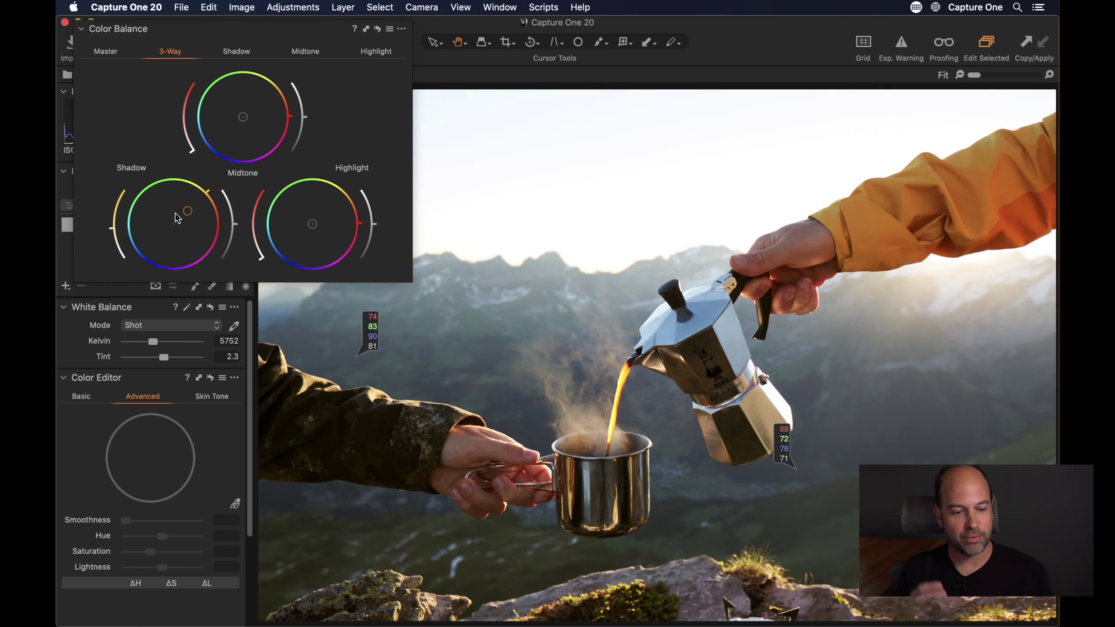
click(379, 29)
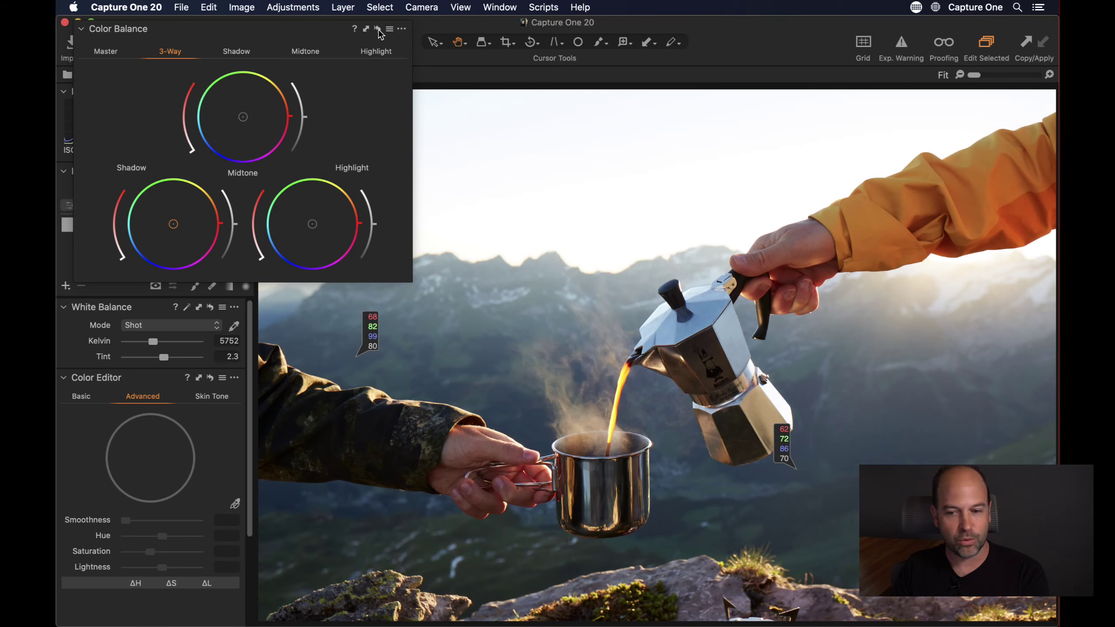
click(377, 29)
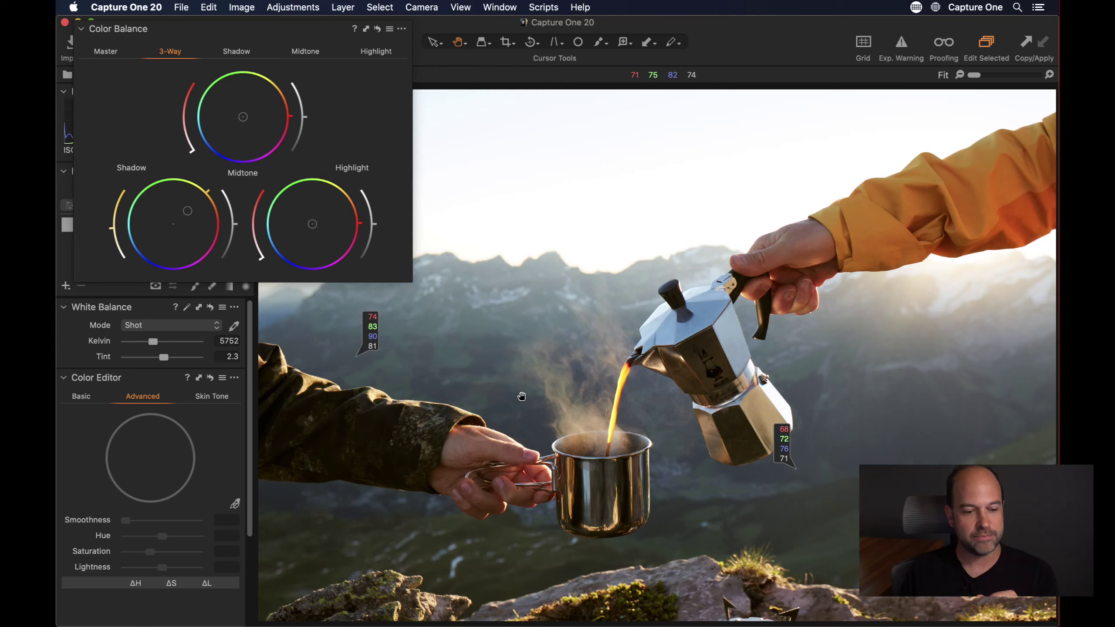
- Dock the floating Color Balance tool back between Layers and White Balance
drag(186, 27, 190, 365)
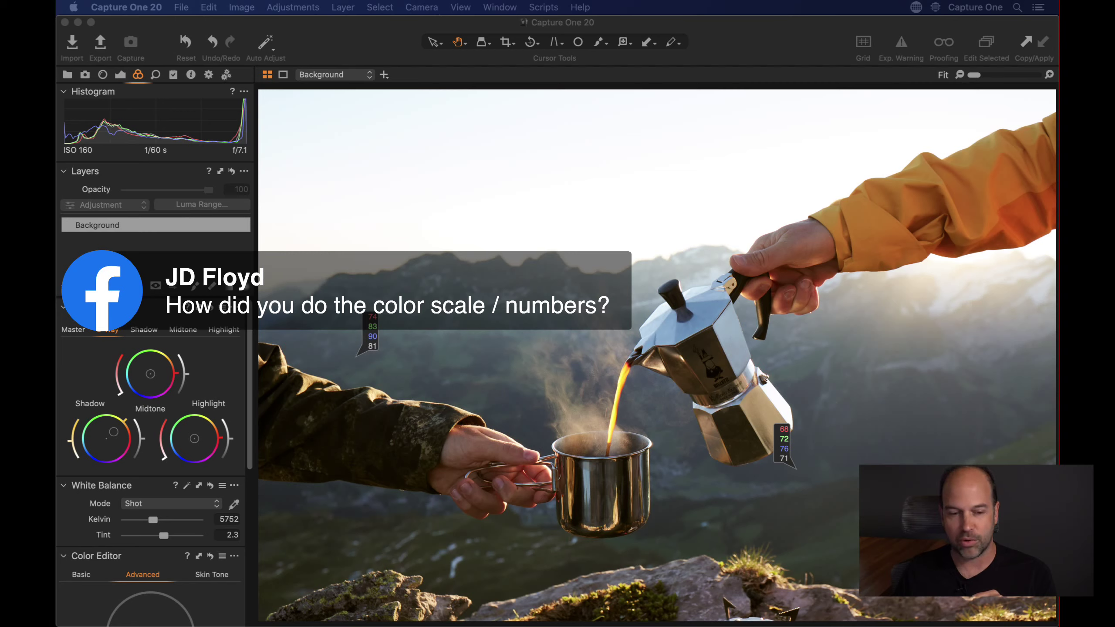
- Show the color picker cursor tool's options and activate Add Color Readout
click(623, 42)
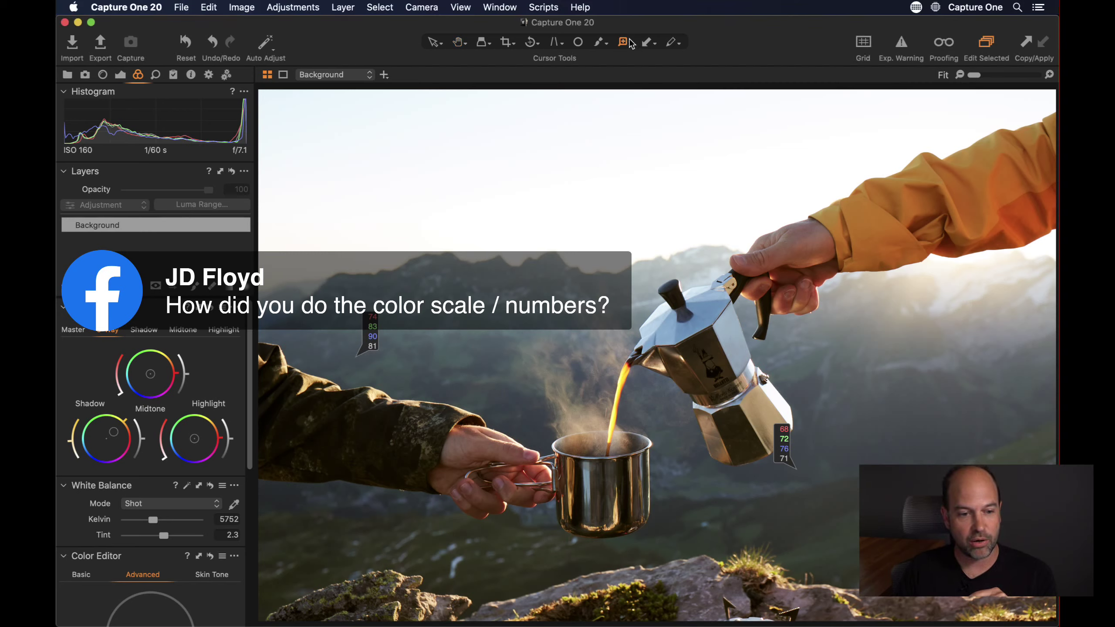
click(627, 44)
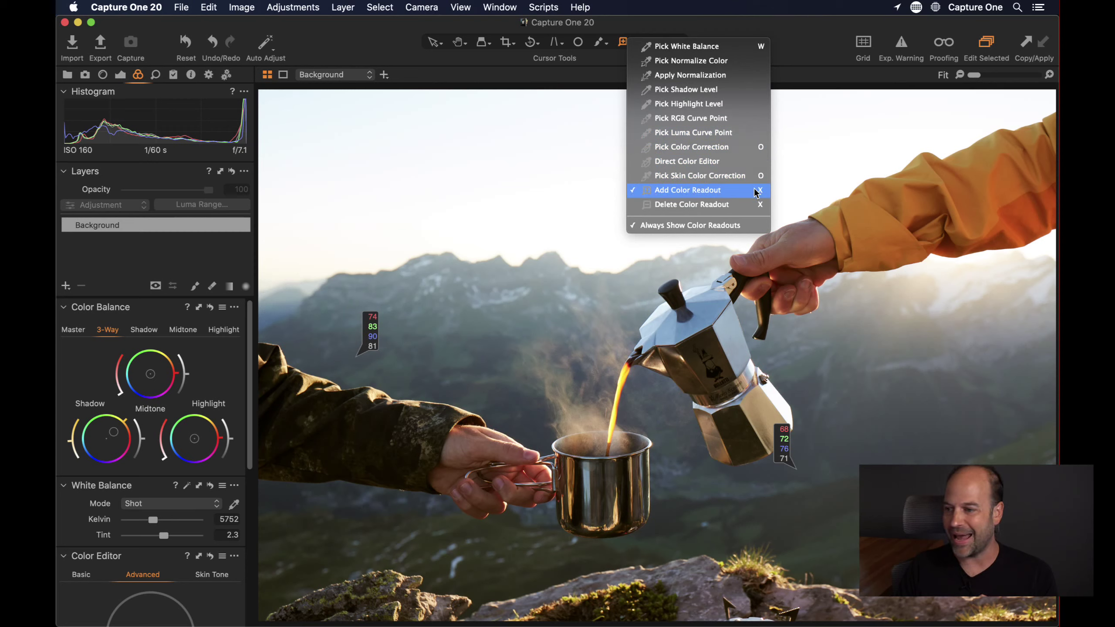
click(721, 190)
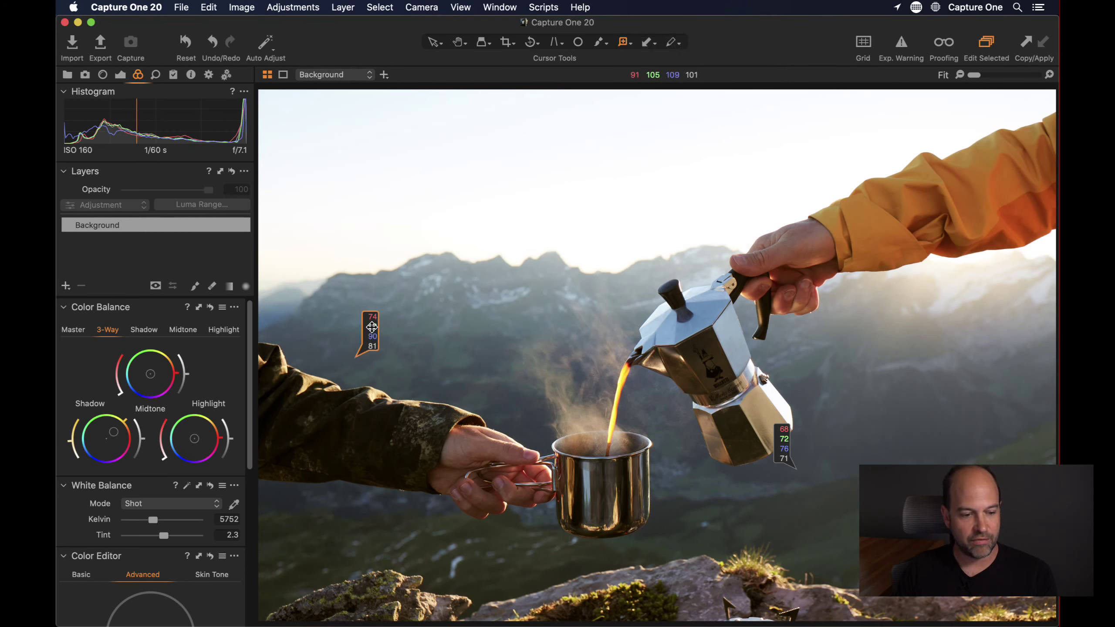
- Move the mountainside color readout toward the ridge and delete both color readouts from the photo
drag(371, 327, 452, 300)
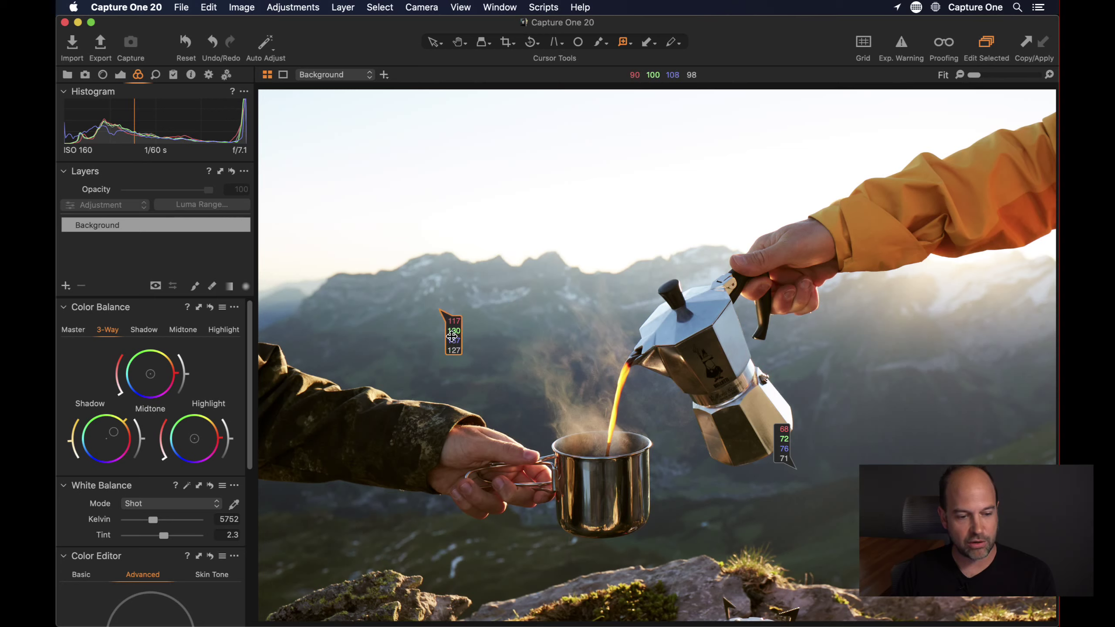
key(BackSpace)
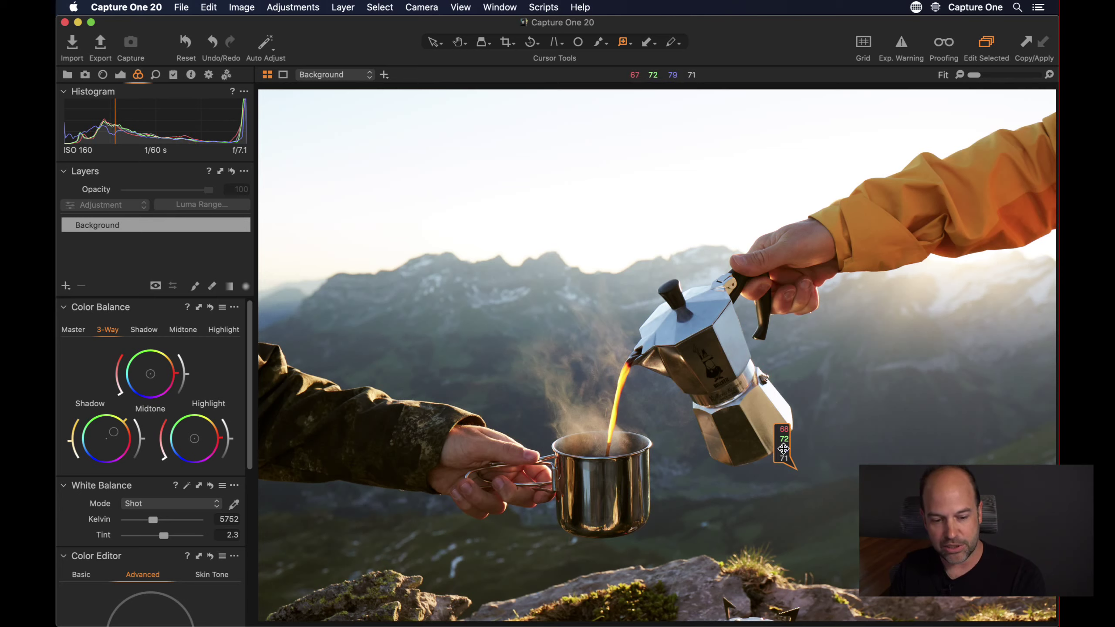
key(BackSpace)
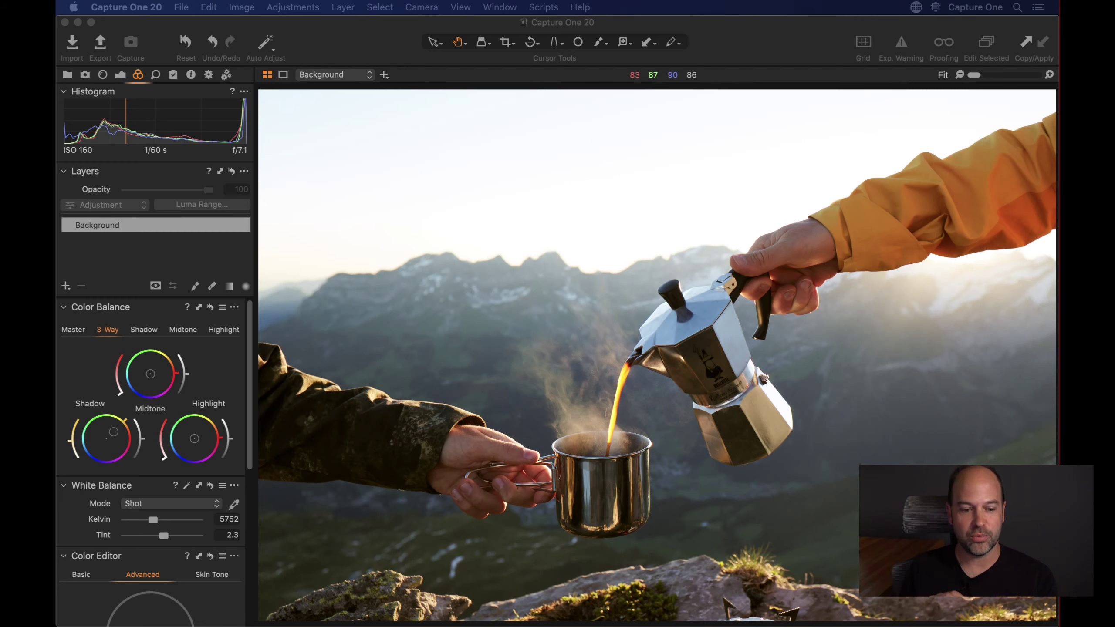
- Show the browser again, open the first variant of the lakeside tent photo and select its Color Grade layer
click(559, 292)
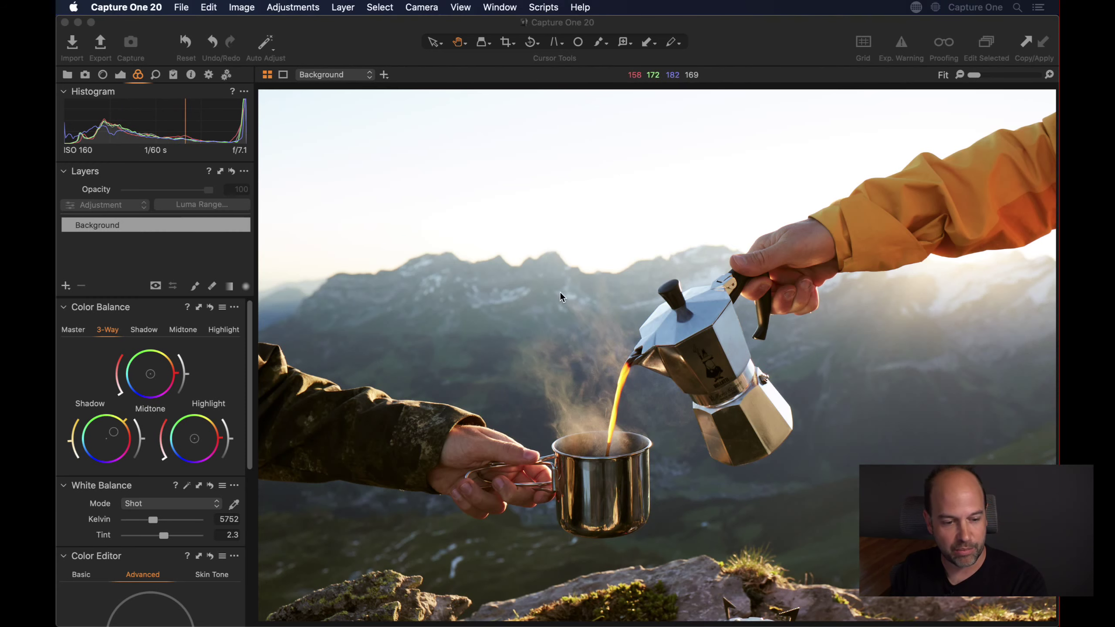
key(super+b)
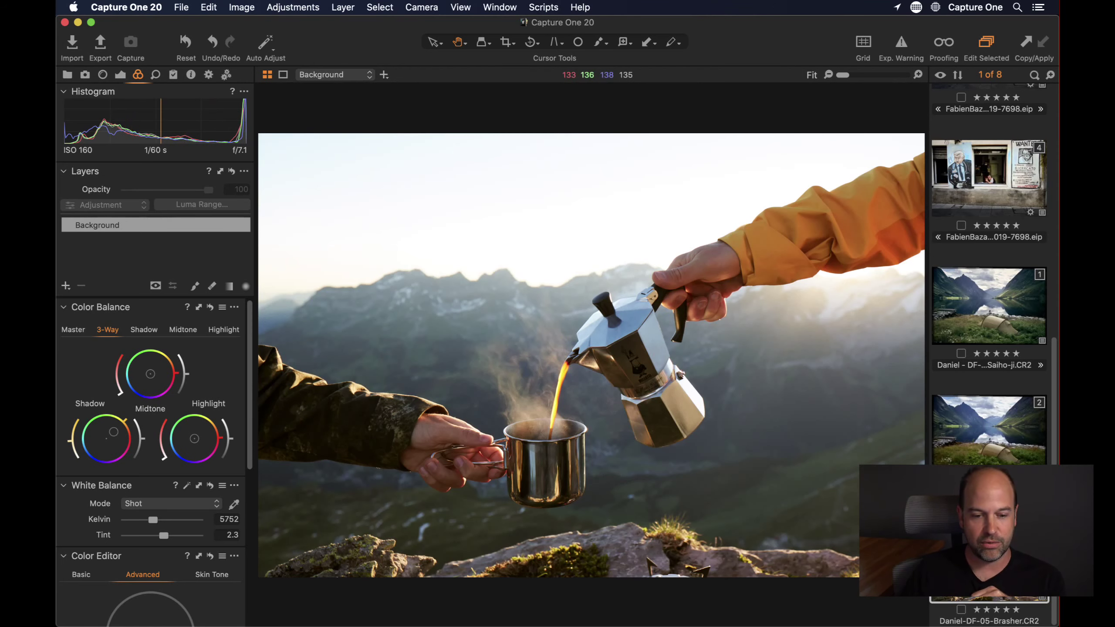
click(986, 428)
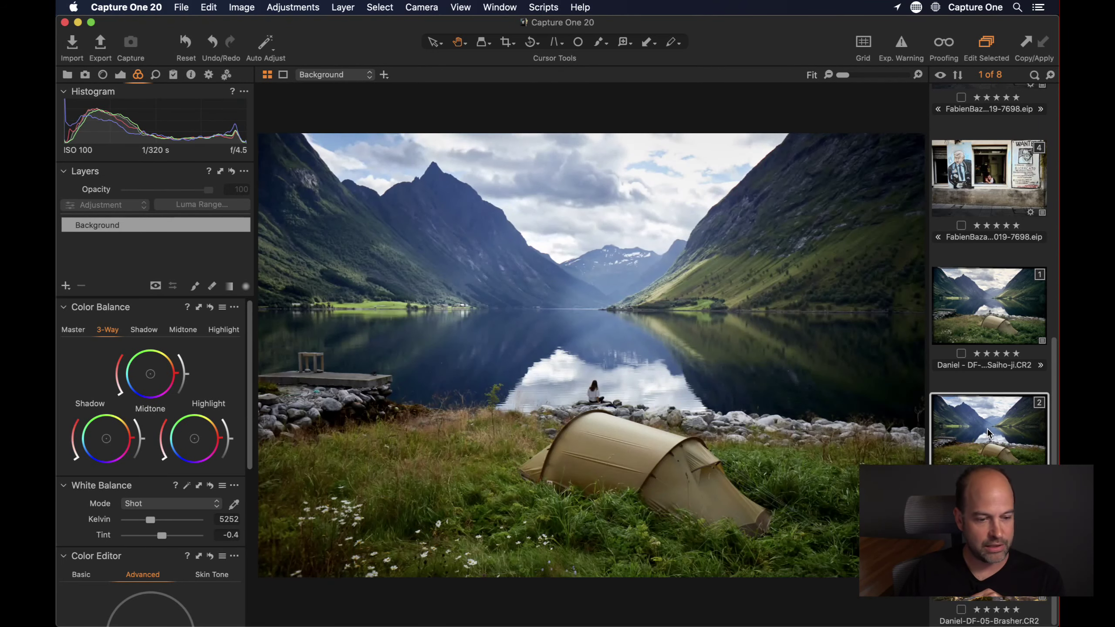
click(969, 298)
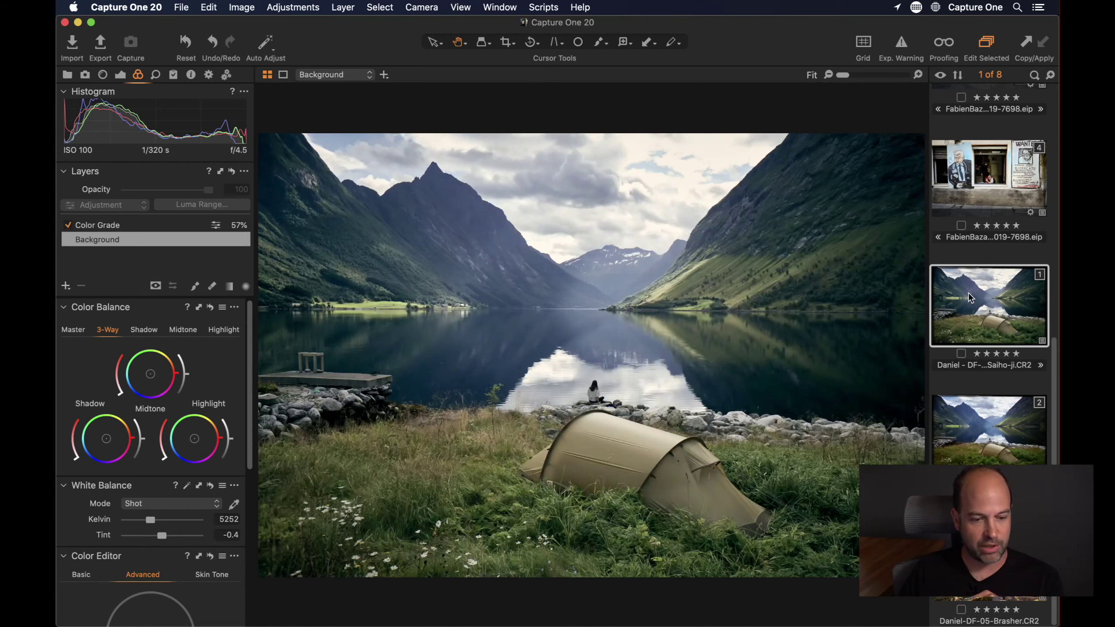
click(149, 225)
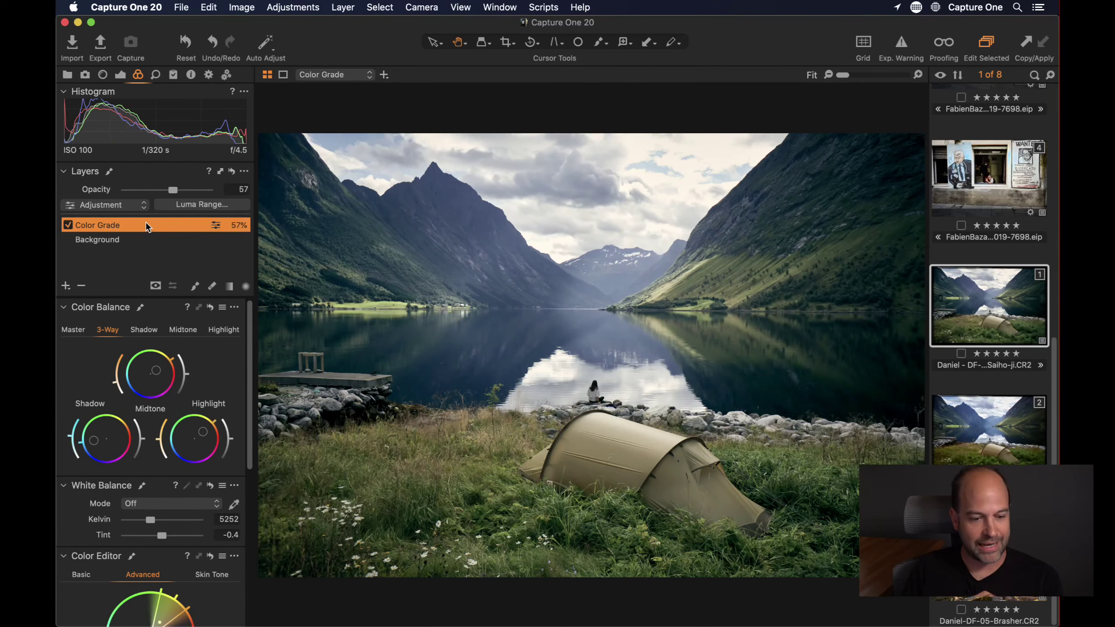
- Open the second variant of the lakeside tent photo and hide the browser to enlarge it
click(994, 435)
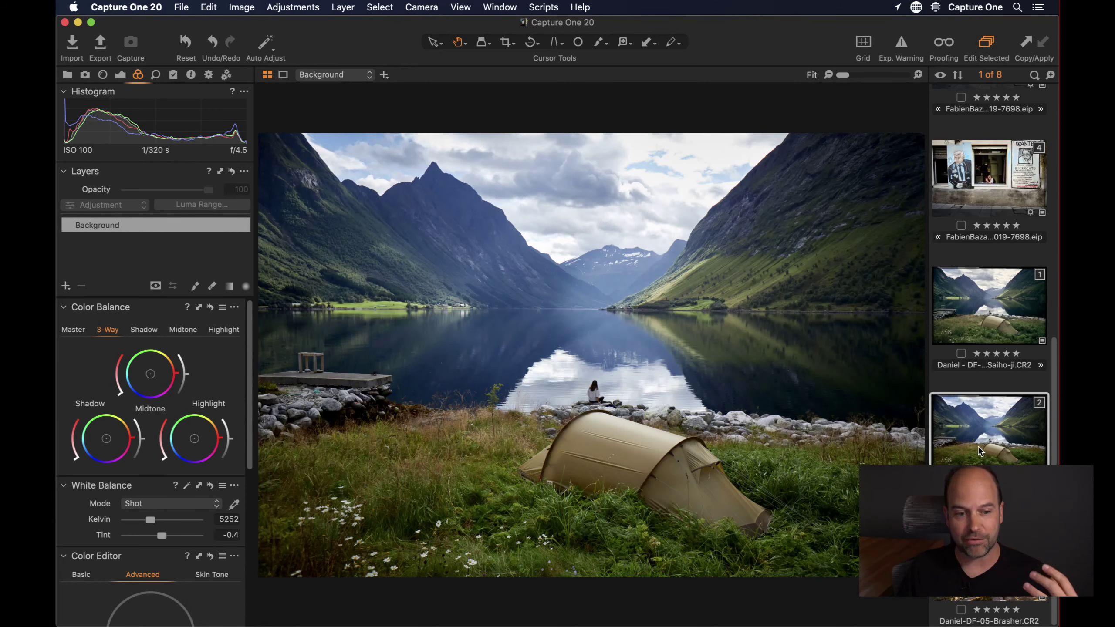
key(super+b)
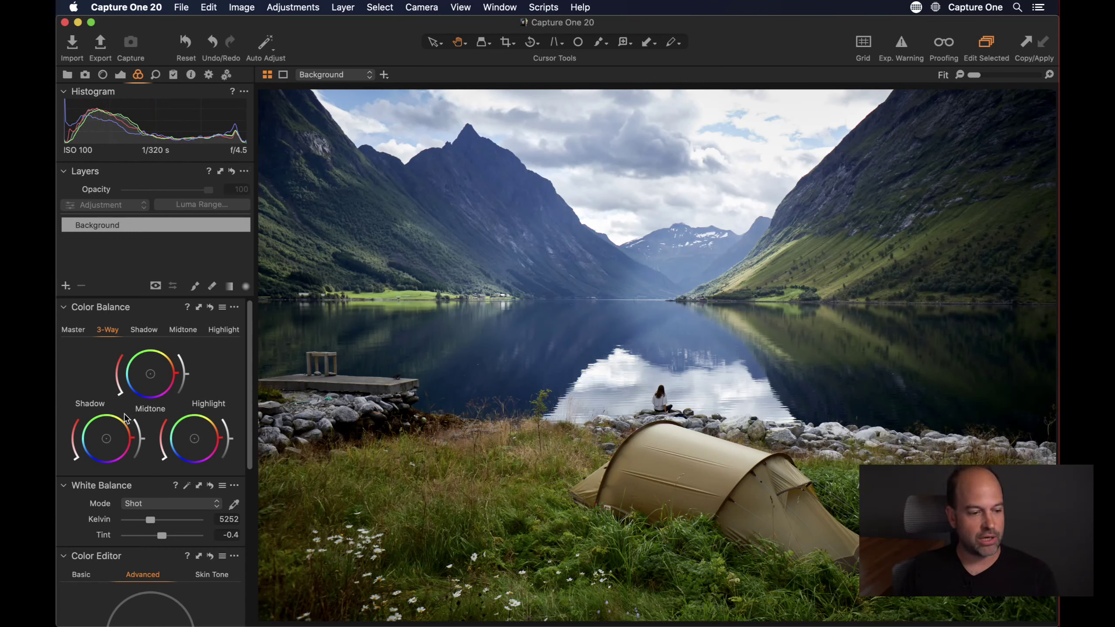
- Try a 3-Way Color Balance grade on the Background with blue shadows and orange midtones and highlights, and reset the tool
drag(106, 440, 100, 445)
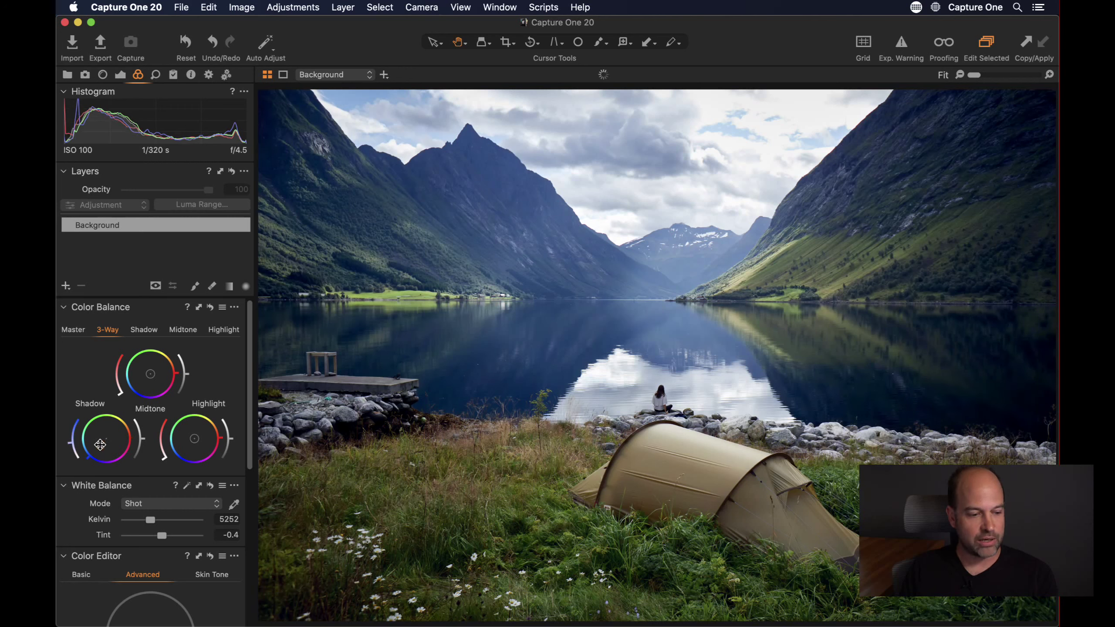
drag(150, 374, 158, 368)
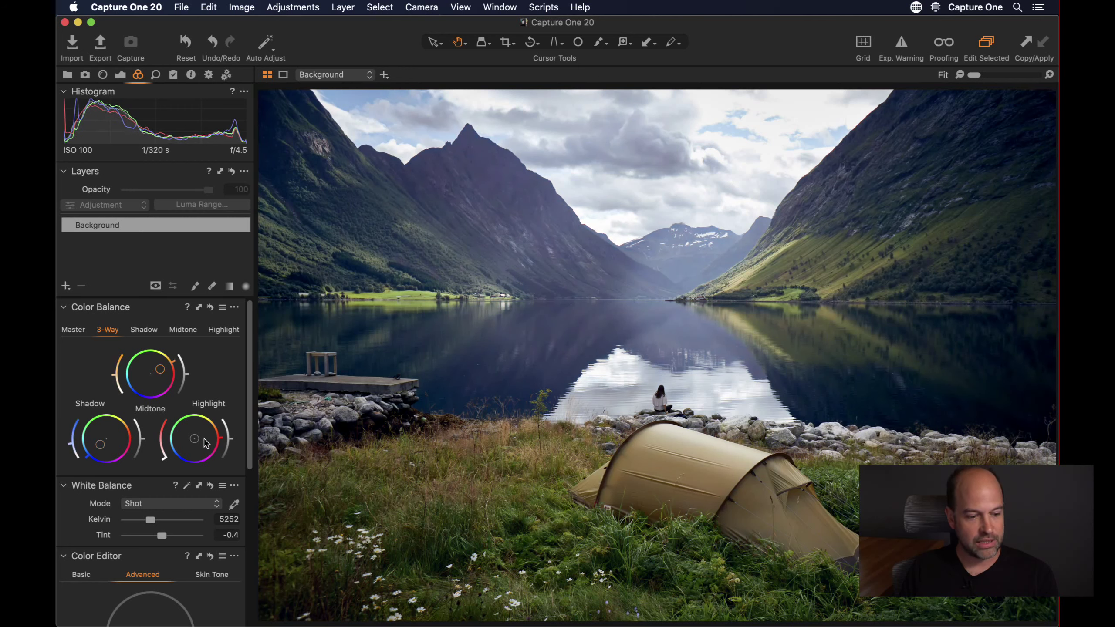
drag(194, 438, 200, 434)
drag(88, 445, 85, 447)
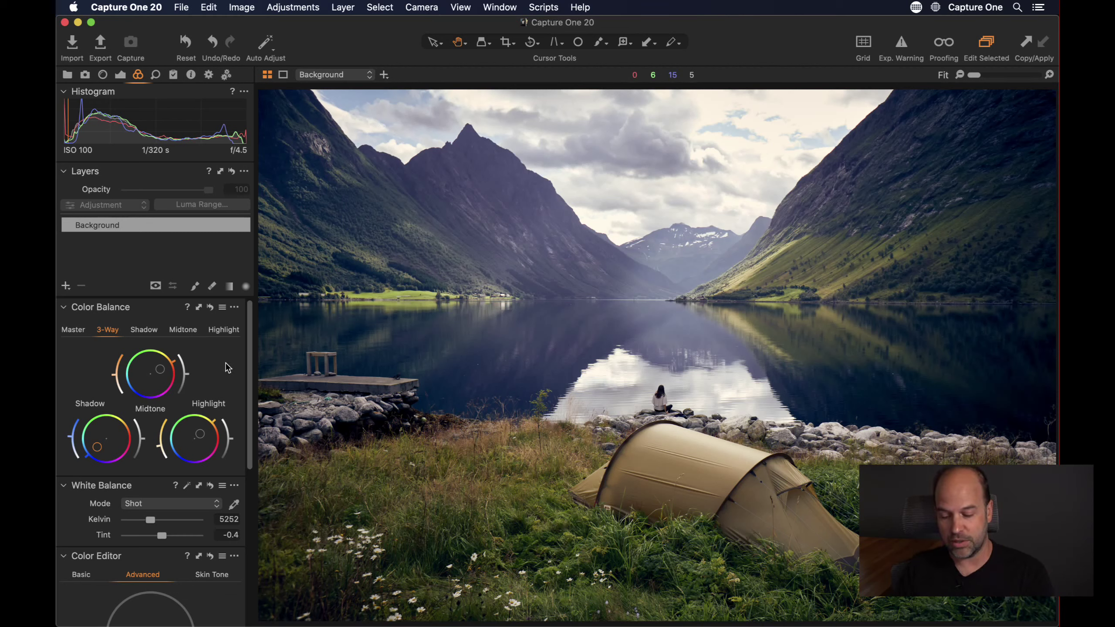
click(211, 307)
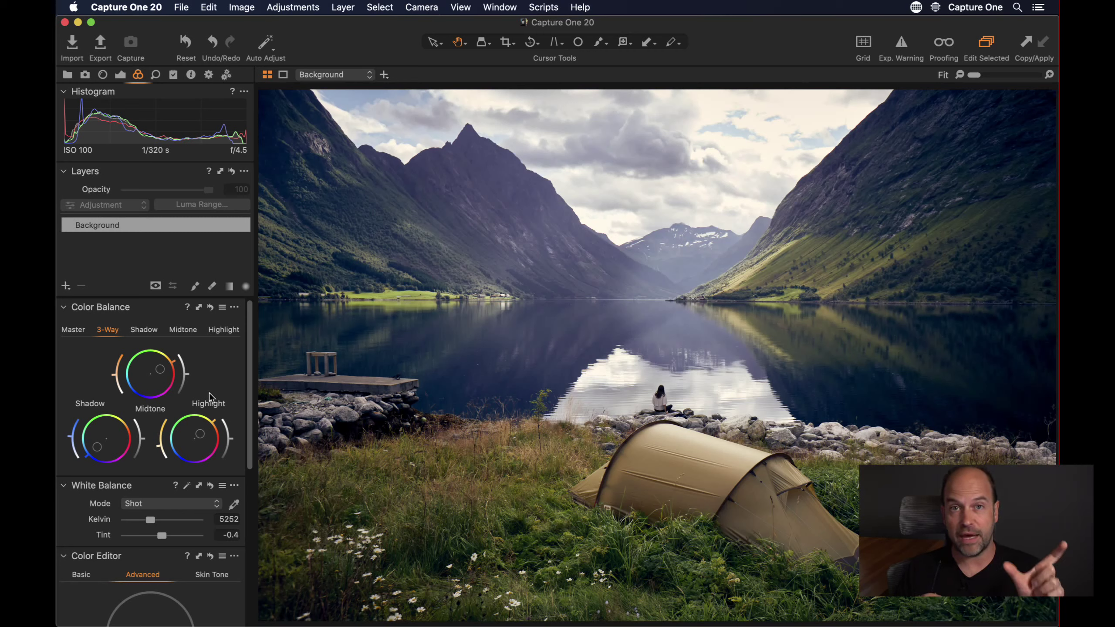
click(210, 307)
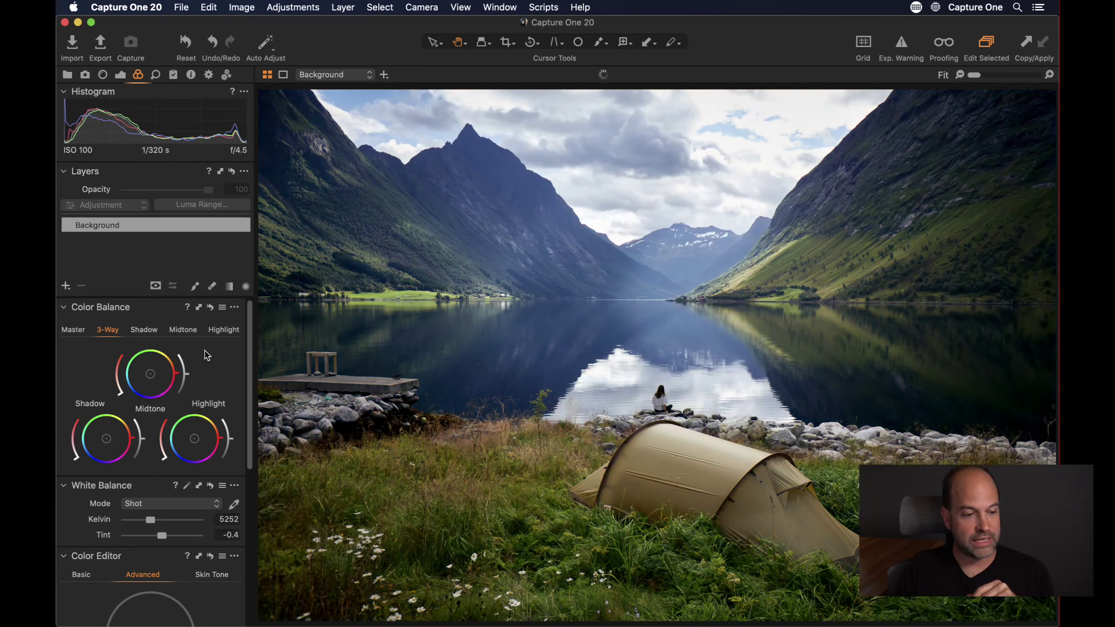
- Add a new filled layer named Color Grade and check its mask coverage over the photo
click(65, 286)
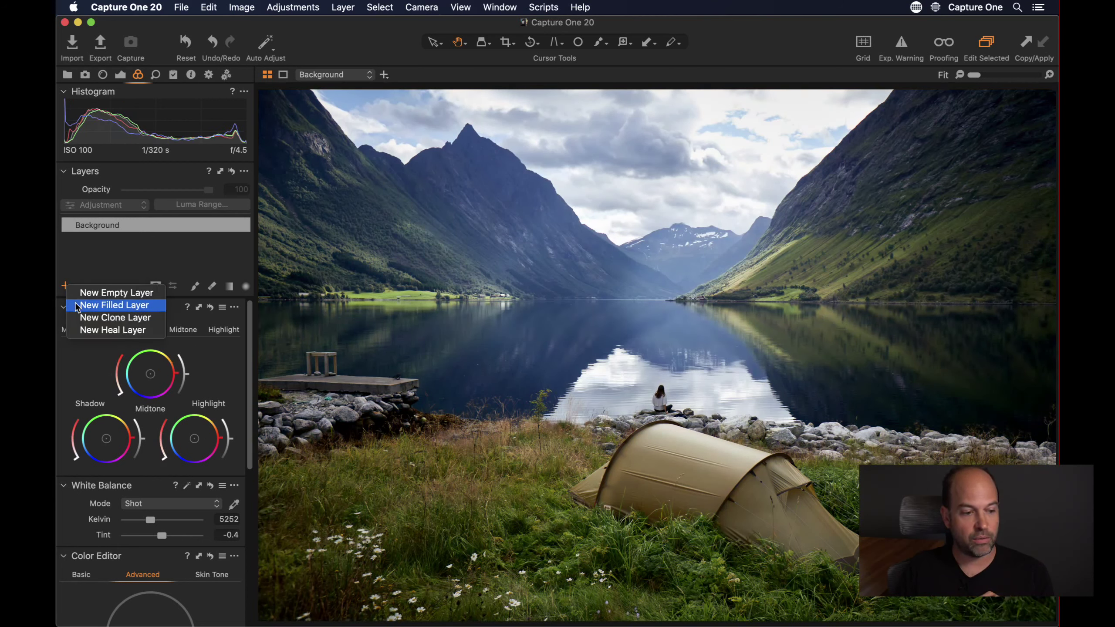
click(76, 305)
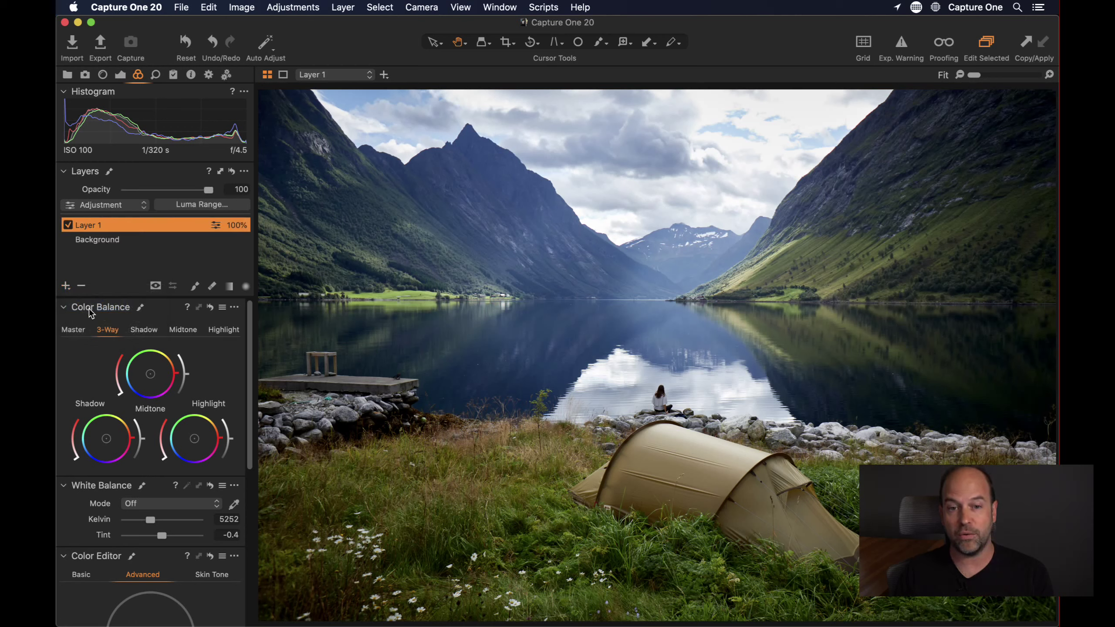
double_click(96, 228)
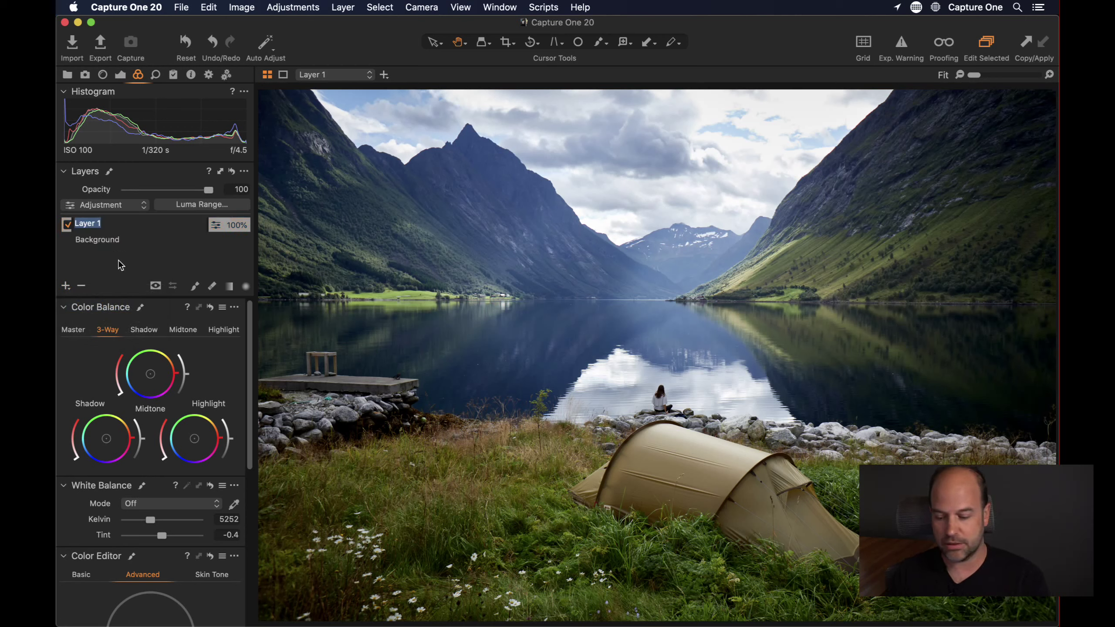
text(Color Grade)
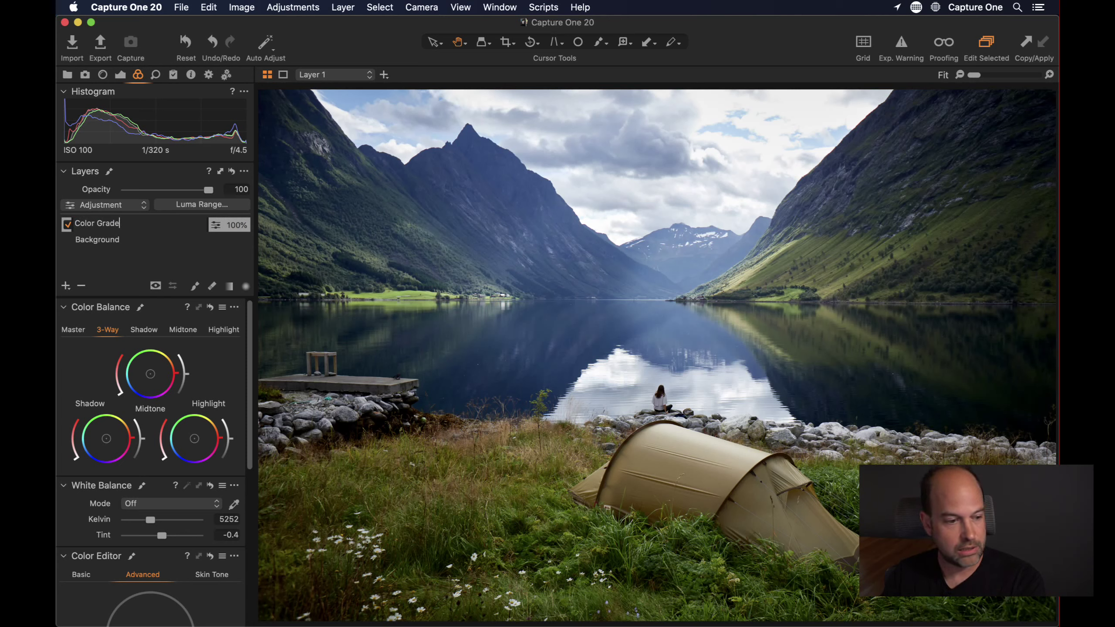
key(Return)
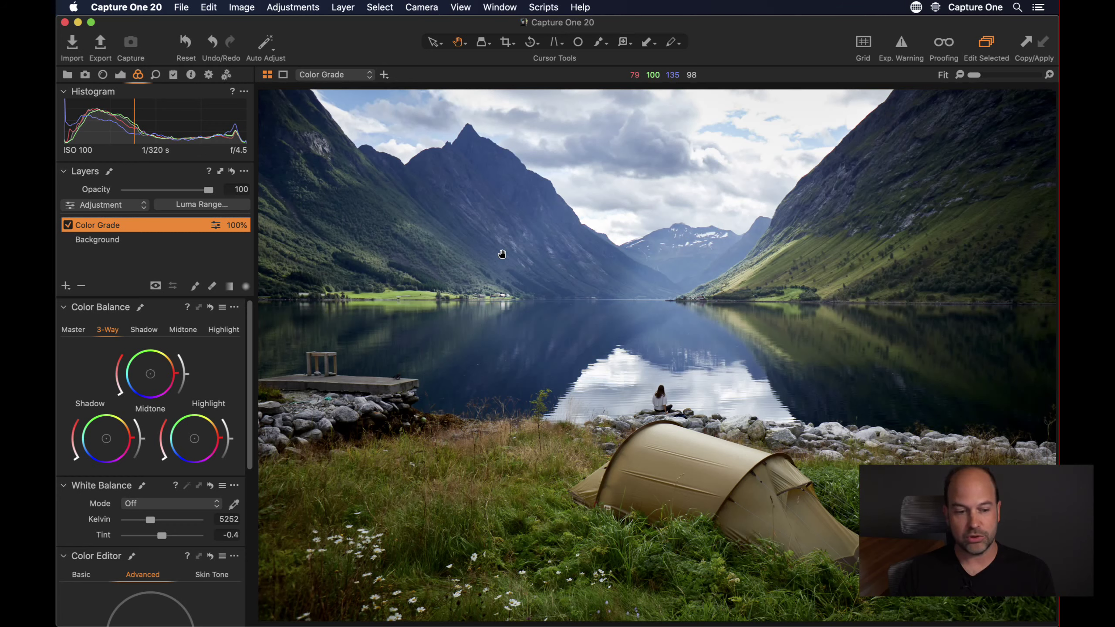
key(m)
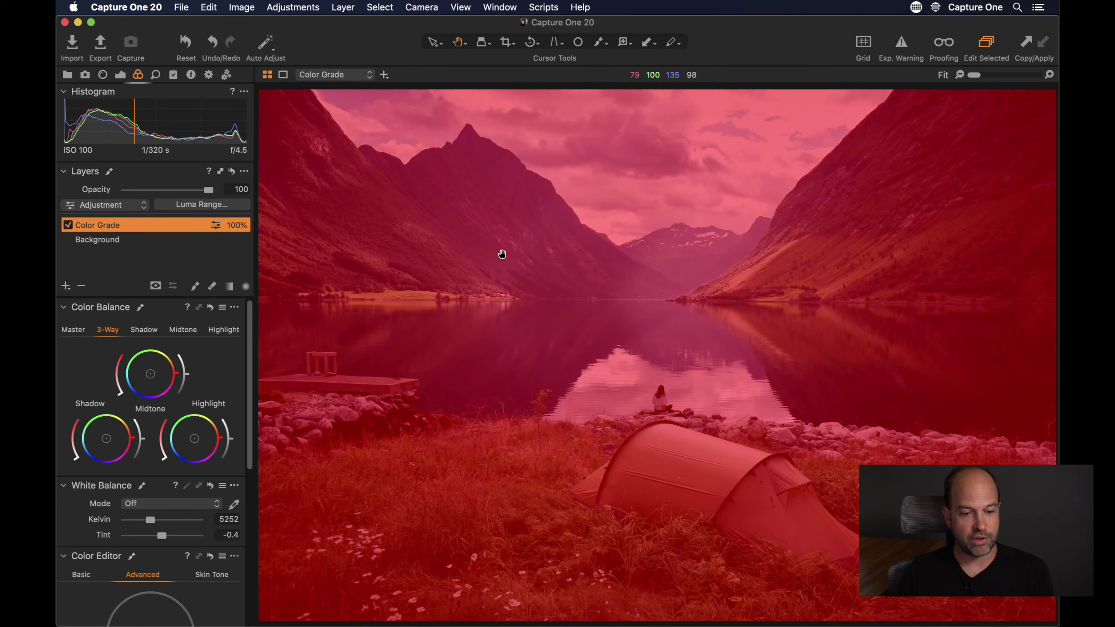
key(m)
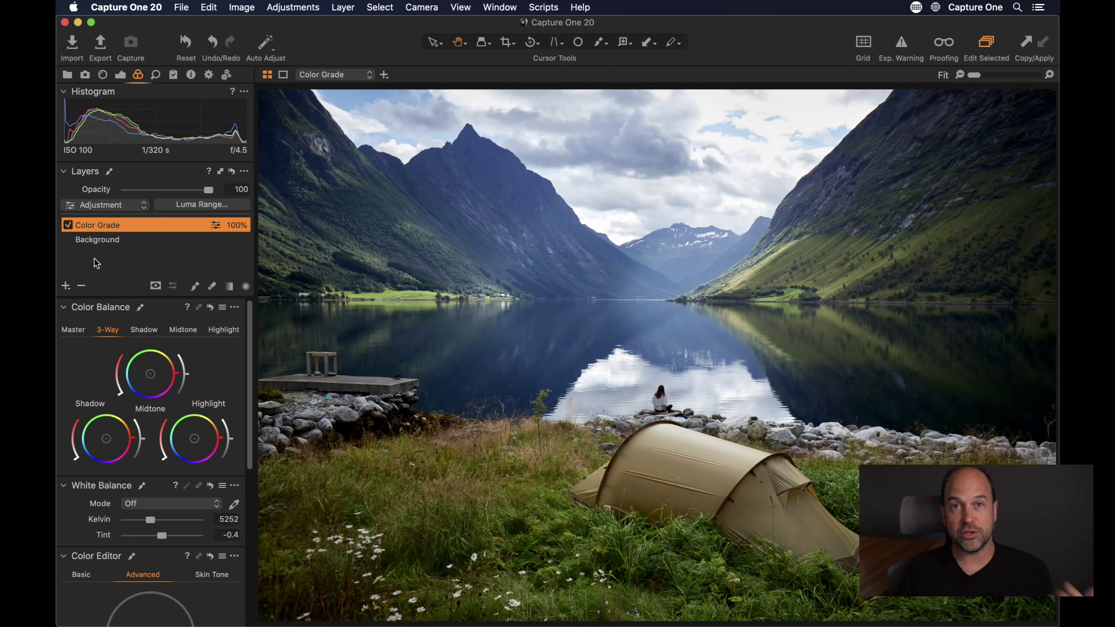
- Grade the Color Grade layer with the 3-Way wheels, shifting shadows to blue and midtones and highlights to warm yellow
drag(109, 437, 101, 442)
drag(151, 374, 157, 368)
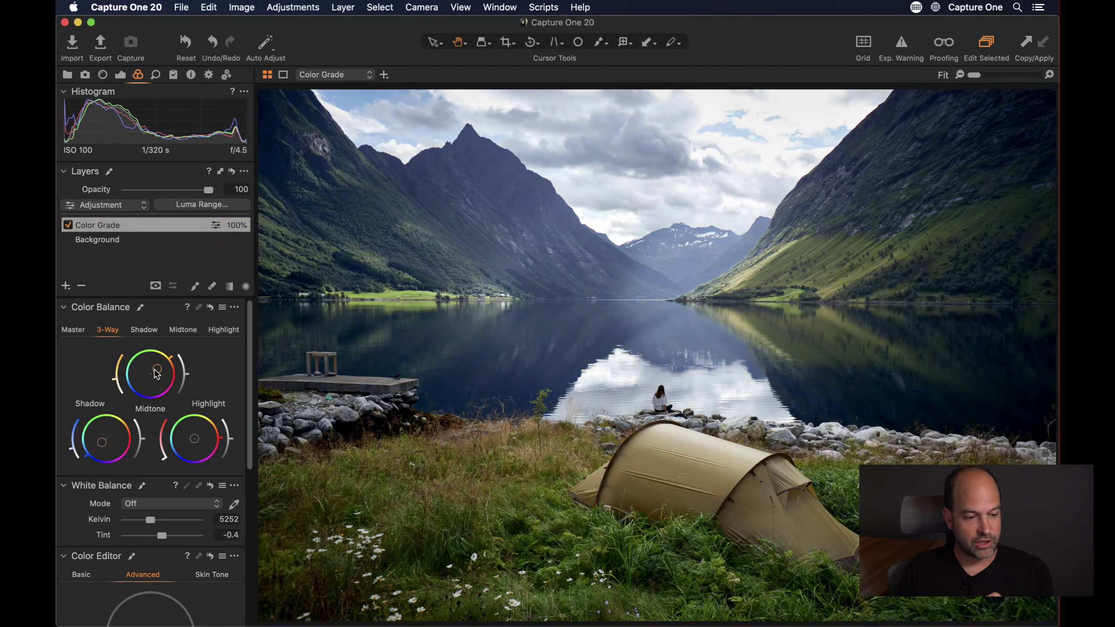
drag(102, 443, 99, 443)
drag(156, 369, 153, 367)
drag(196, 439, 197, 436)
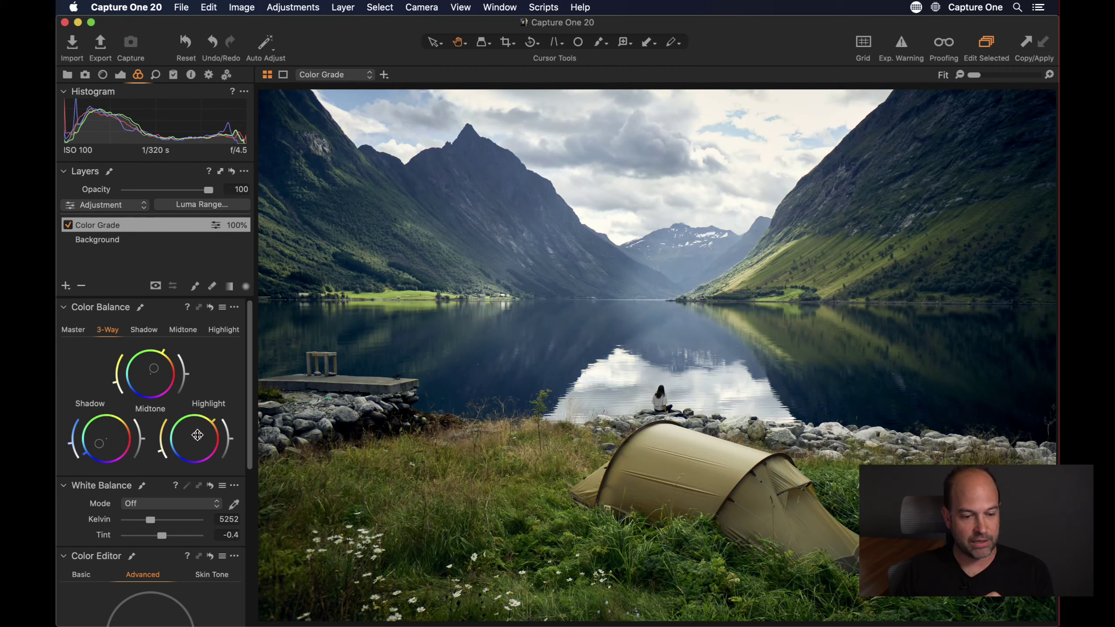
- Lower the Color Grade layer's Exposure saturation to -22
click(124, 74)
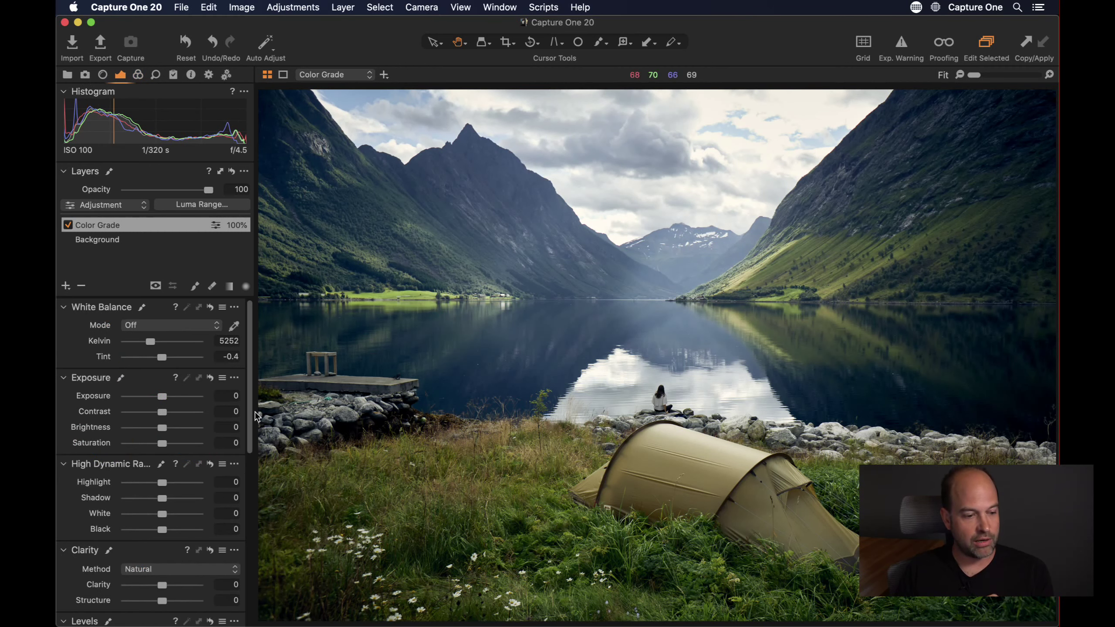
drag(163, 442, 156, 447)
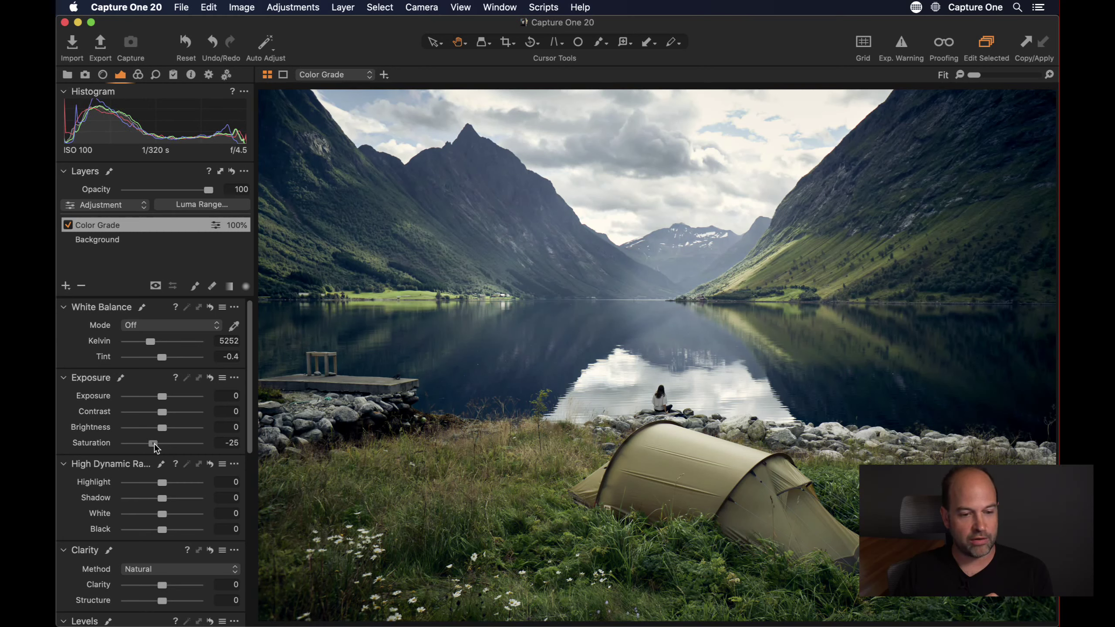
drag(154, 444, 156, 443)
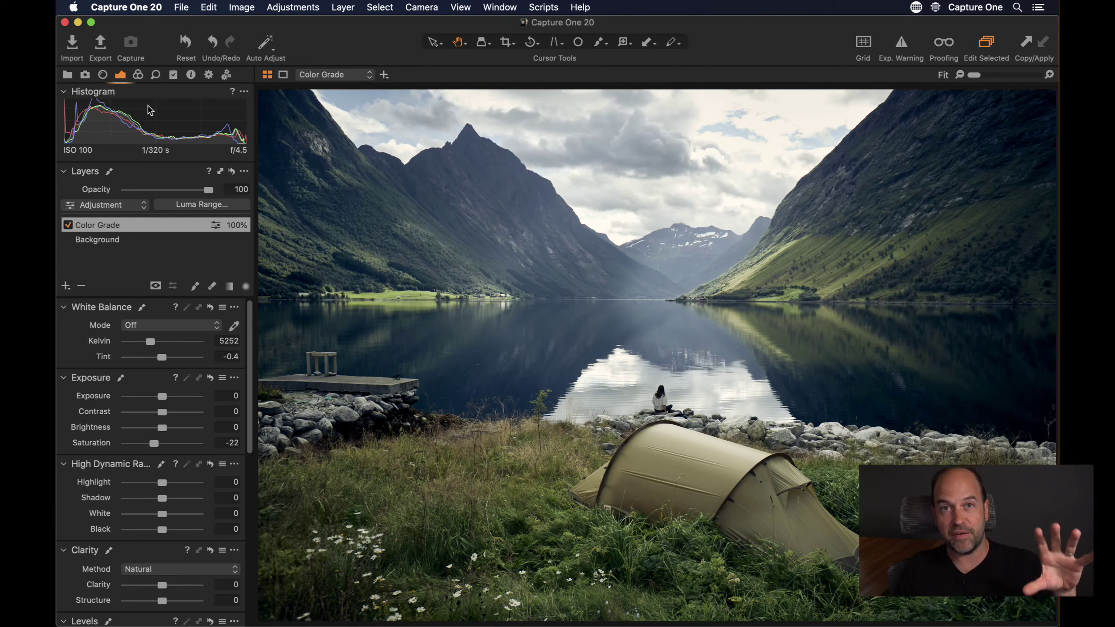
- Sample the grass color with the Basic Color Editor and set that yellow range's saturation to -11.3 and hue to -0.2
click(138, 75)
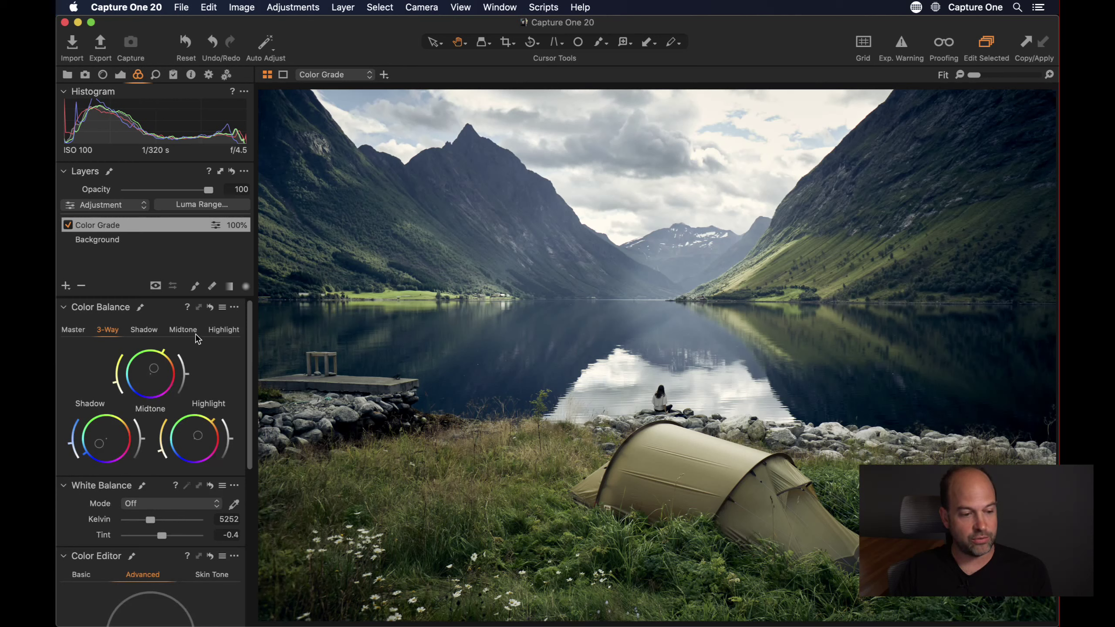
click(120, 76)
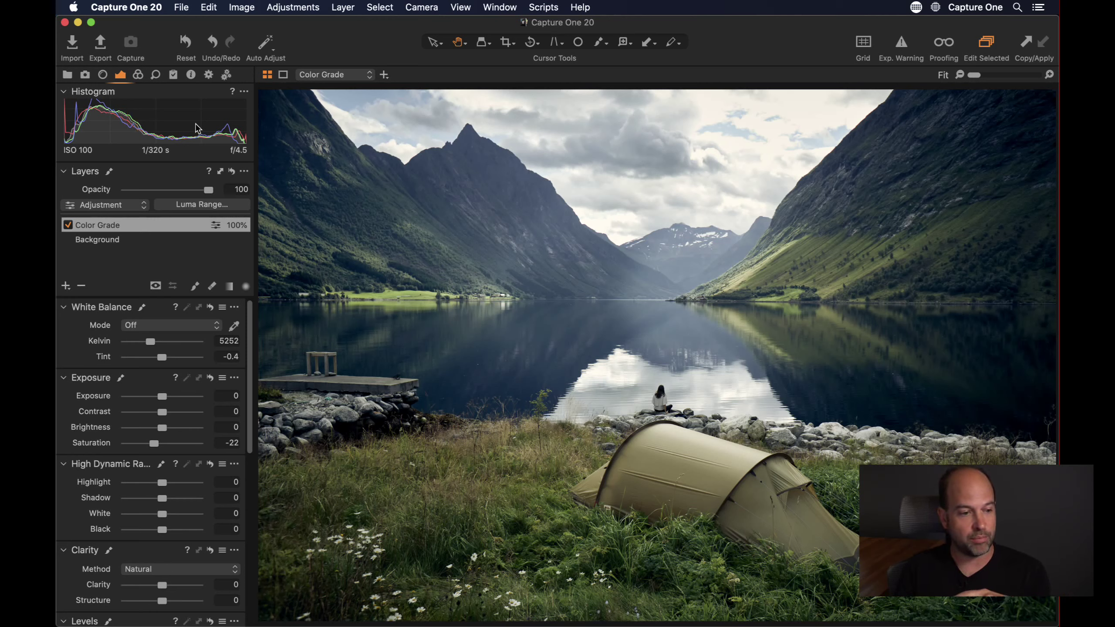
click(138, 75)
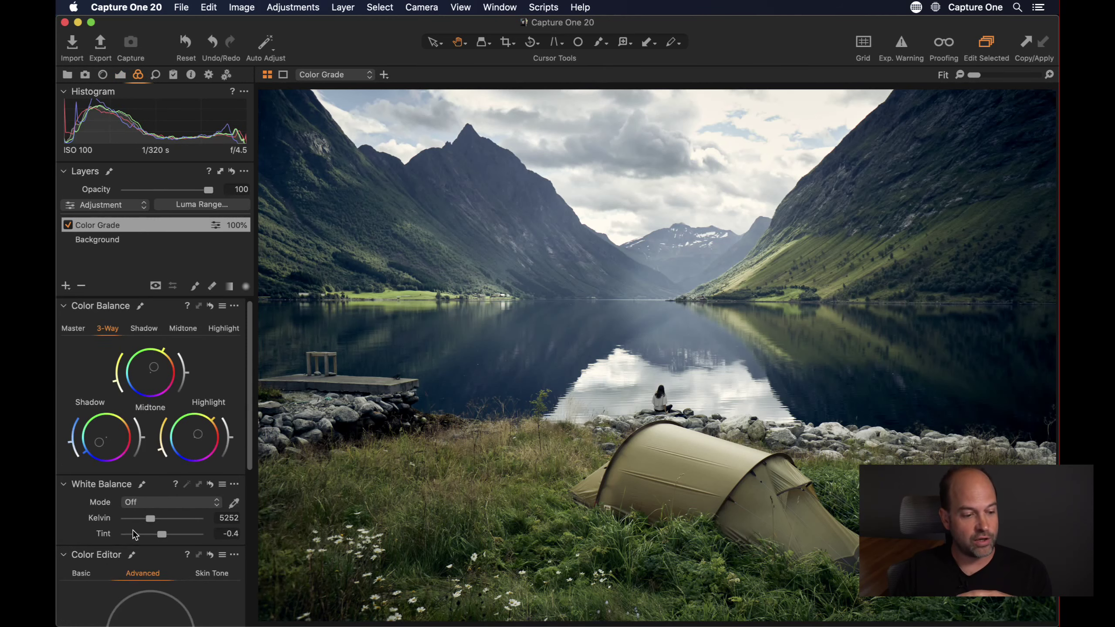
scroll(132, 530, down, 5)
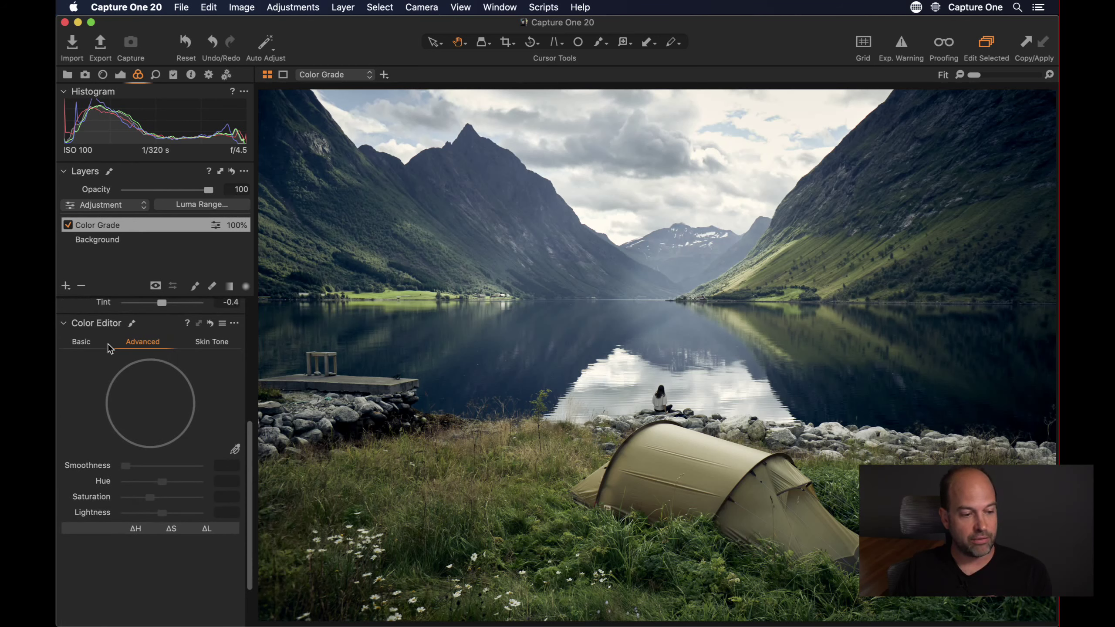
click(108, 343)
scroll(79, 347, up, 3)
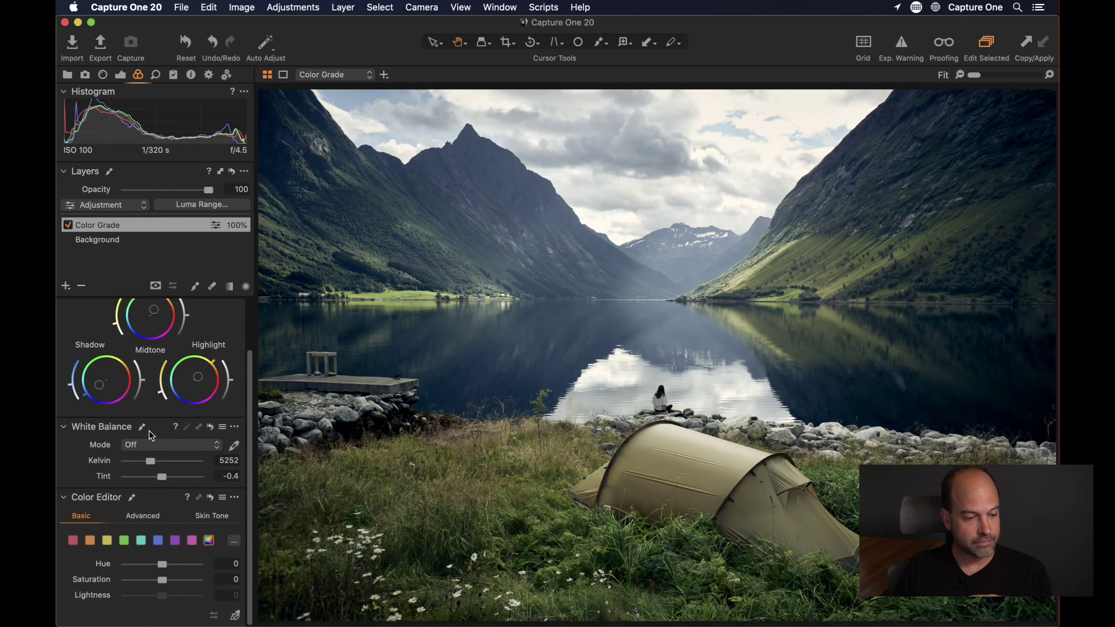
click(235, 616)
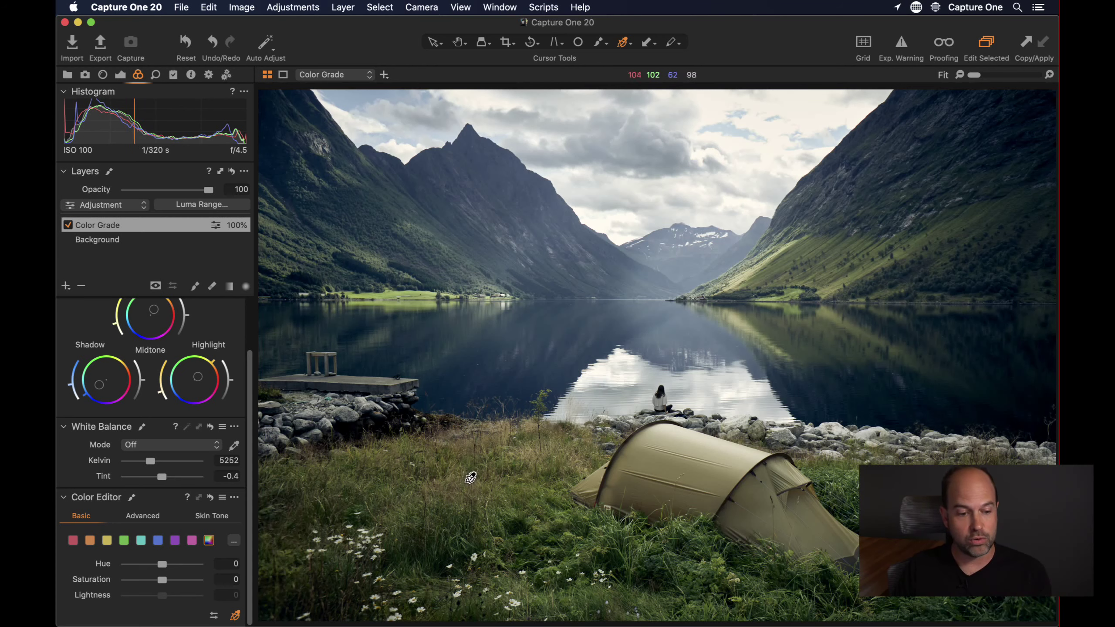
click(456, 480)
mouse_move(162, 579)
mouse_down()
mouse_move(134, 572)
mouse_move(175, 572)
mouse_move(155, 572)
mouse_up()
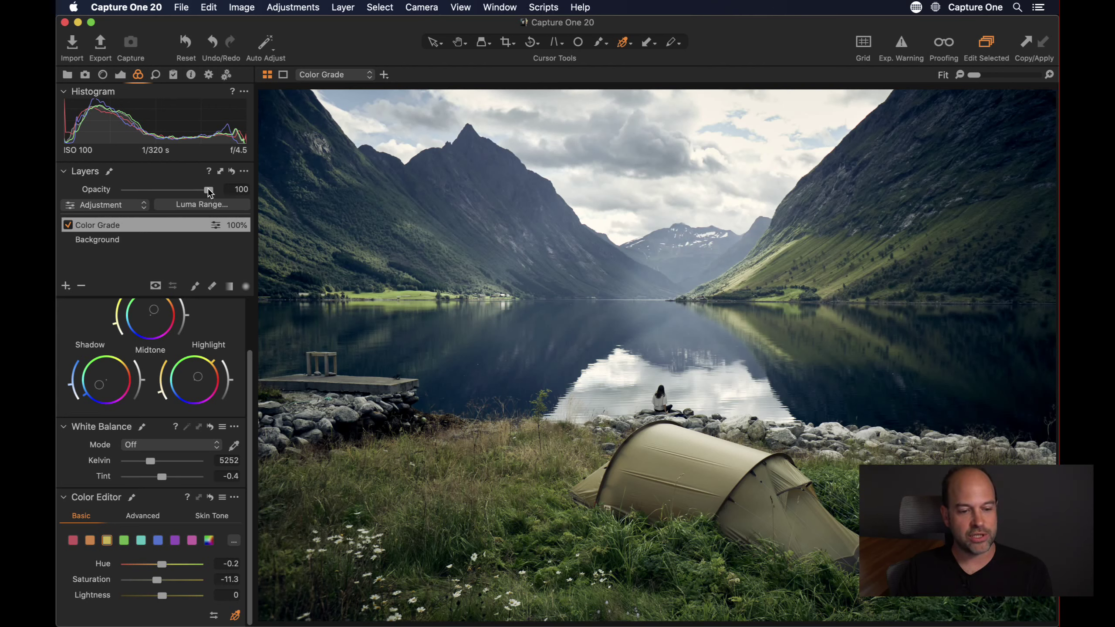
- Reduce the Color Grade layer's opacity to 72 to soften the grade
drag(209, 190, 178, 184)
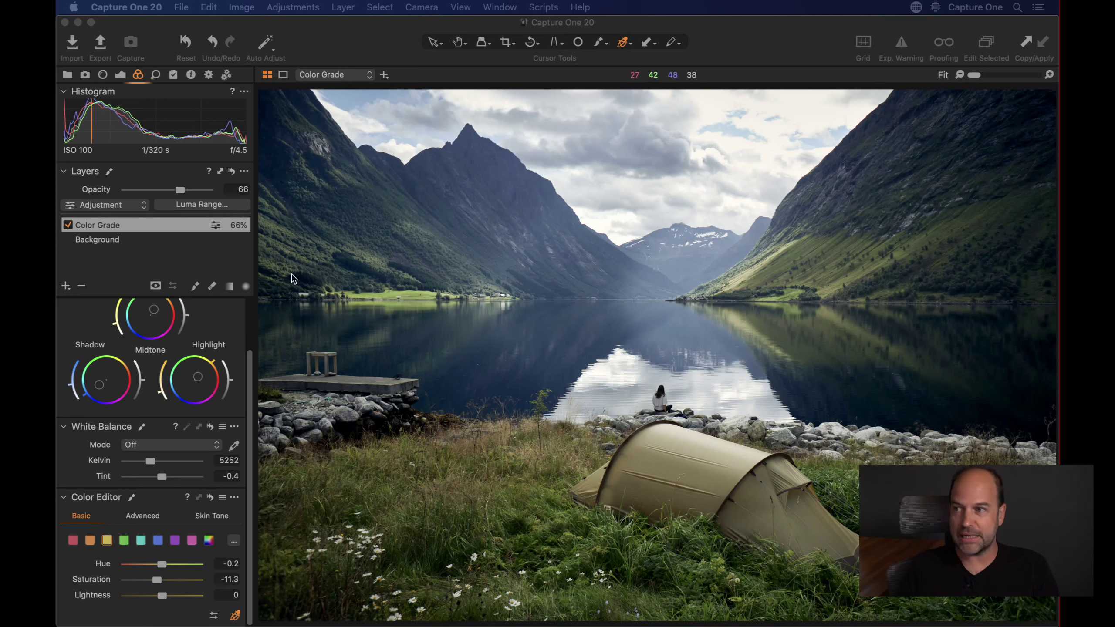
click(185, 192)
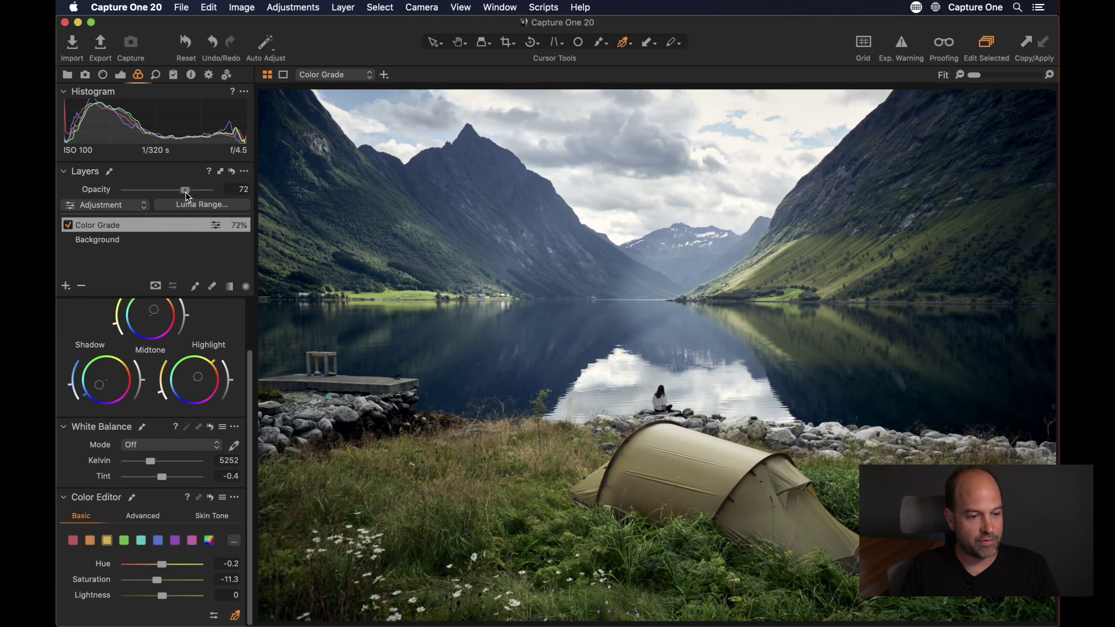
drag(185, 192, 183, 198)
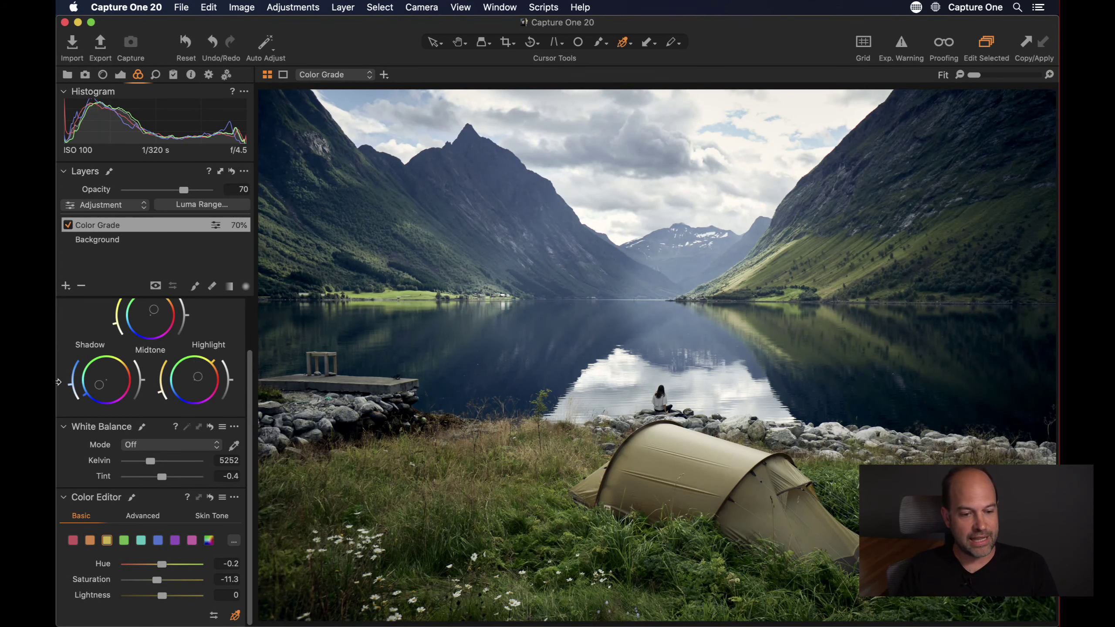
mouse_move(187, 192)
mouse_down()
mouse_move(123, 192)
mouse_move(185, 192)
mouse_up()
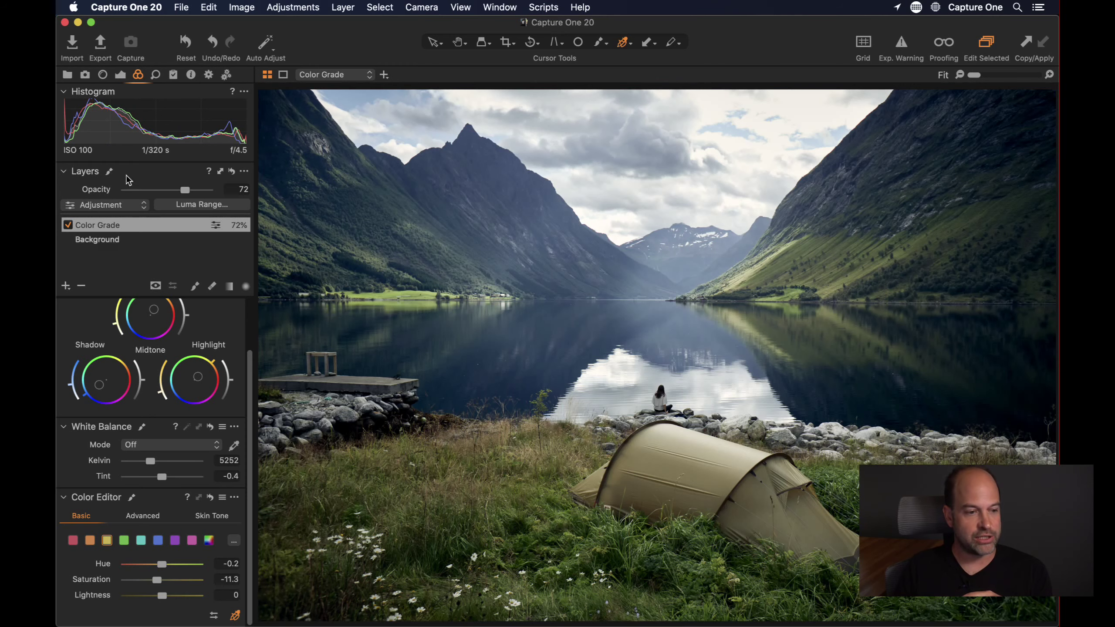
- Select the Background layer, try a higher Exposure saturation on it, and reset that adjustment
click(111, 241)
click(120, 75)
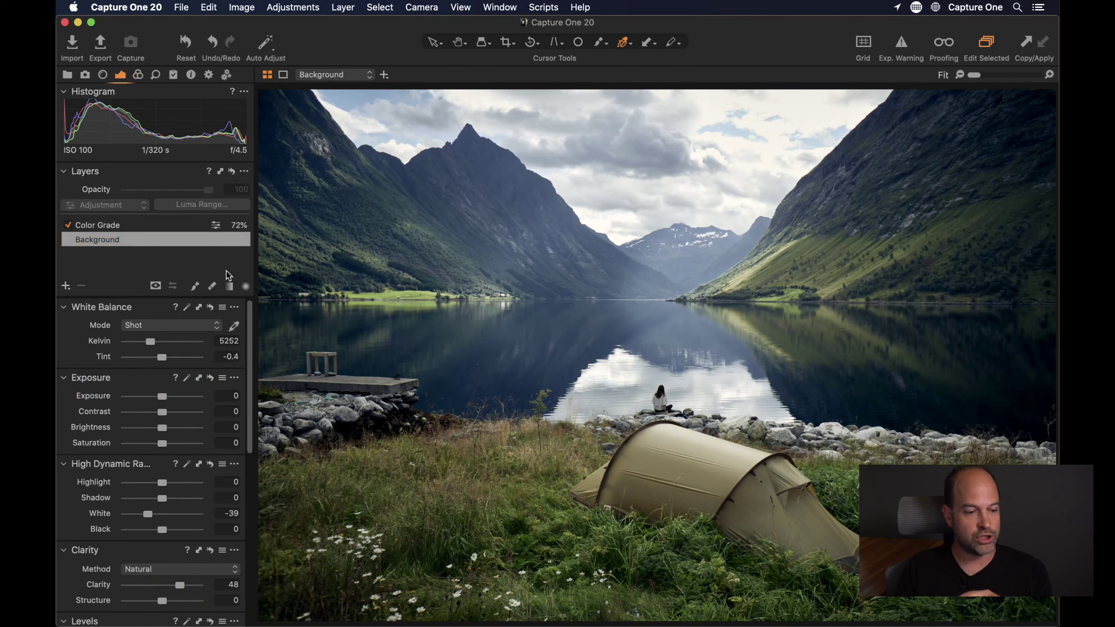
drag(166, 444, 238, 457)
double_click(169, 444)
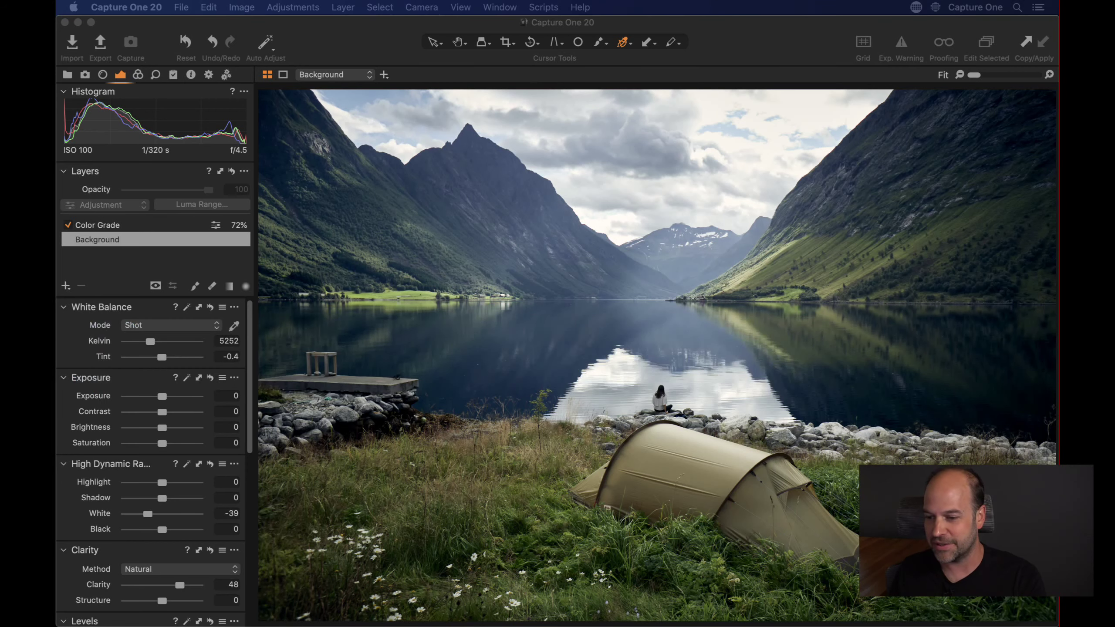
- Show the browser again, open the street photo with the WANTED mural, and hide the browser
click(598, 301)
key(super+shift+b)
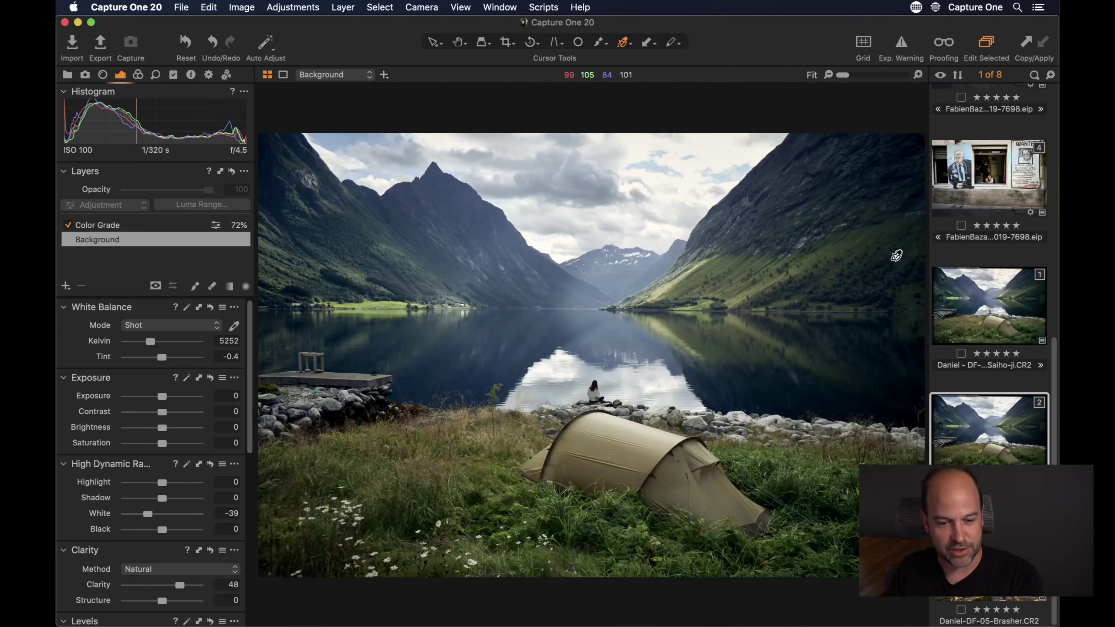
click(1005, 211)
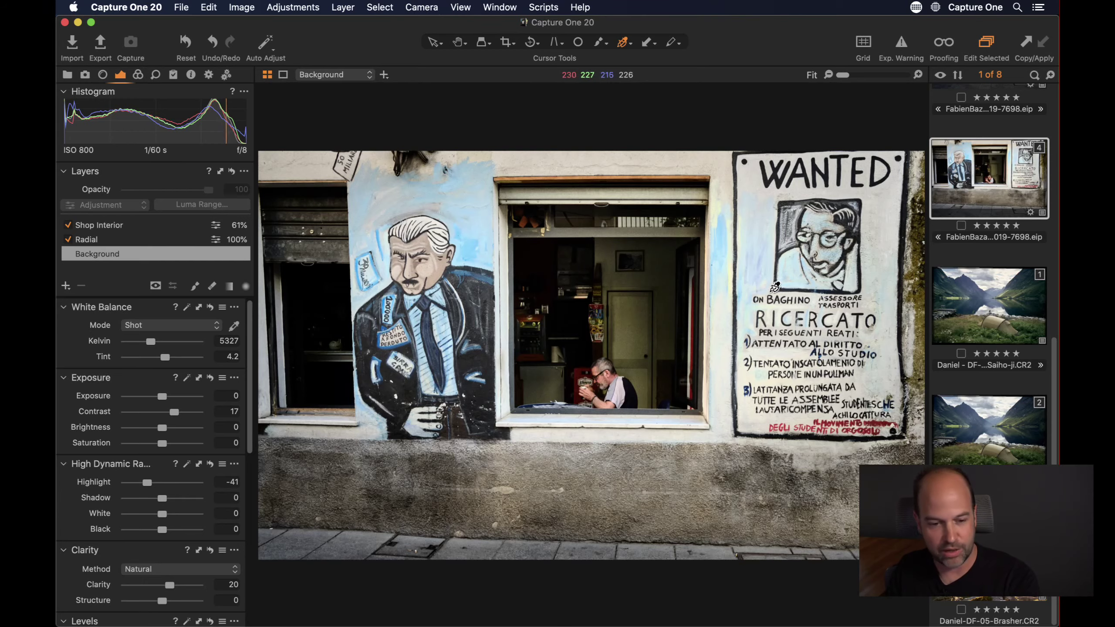
key(super+shift+b)
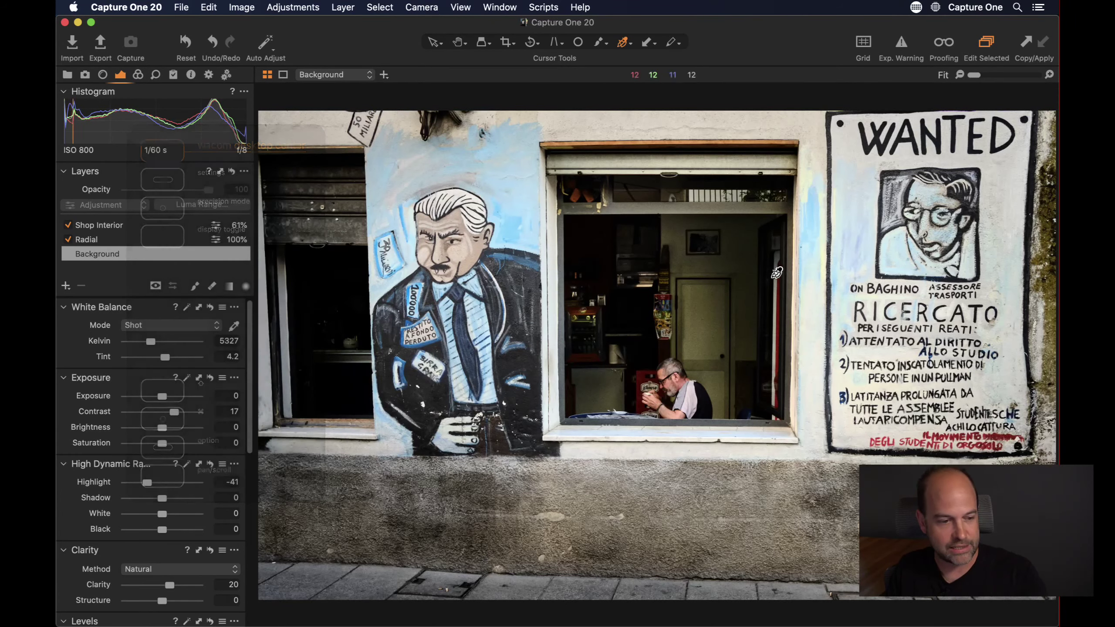
- Turn the Radial and Shop Interior layers off and back on to compare their effect on the photo
click(110, 240)
click(88, 225)
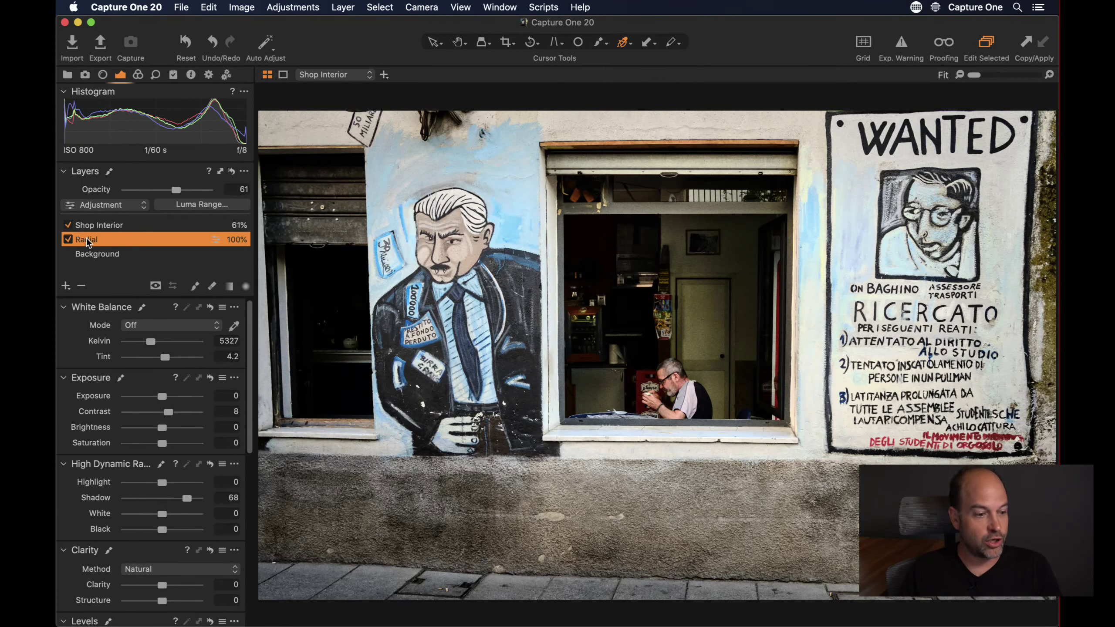
click(84, 239)
click(67, 240)
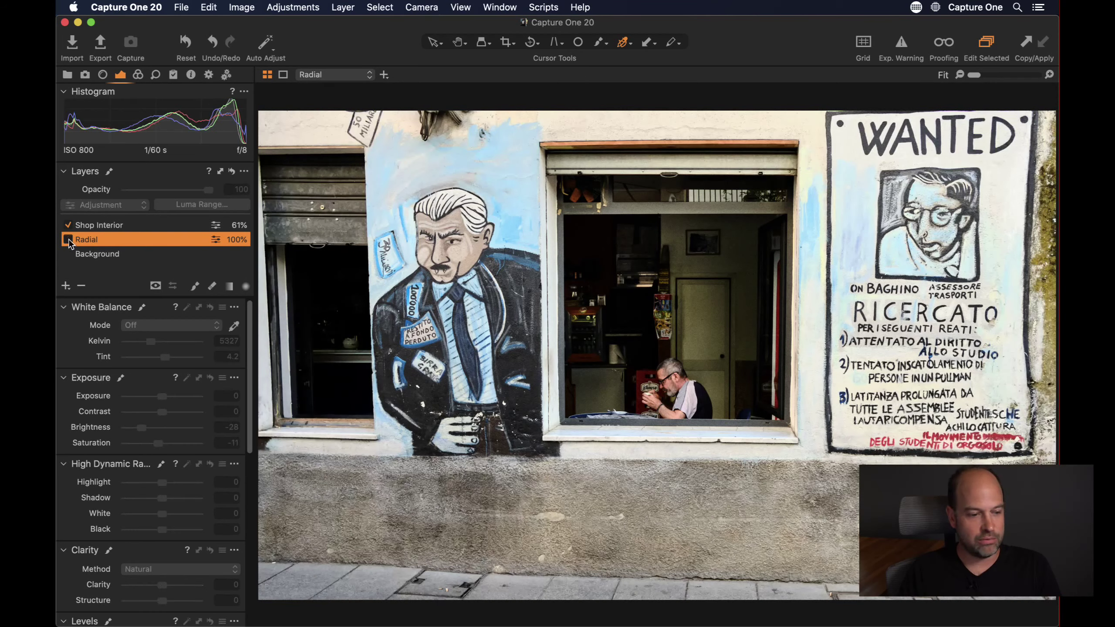
click(68, 239)
click(83, 225)
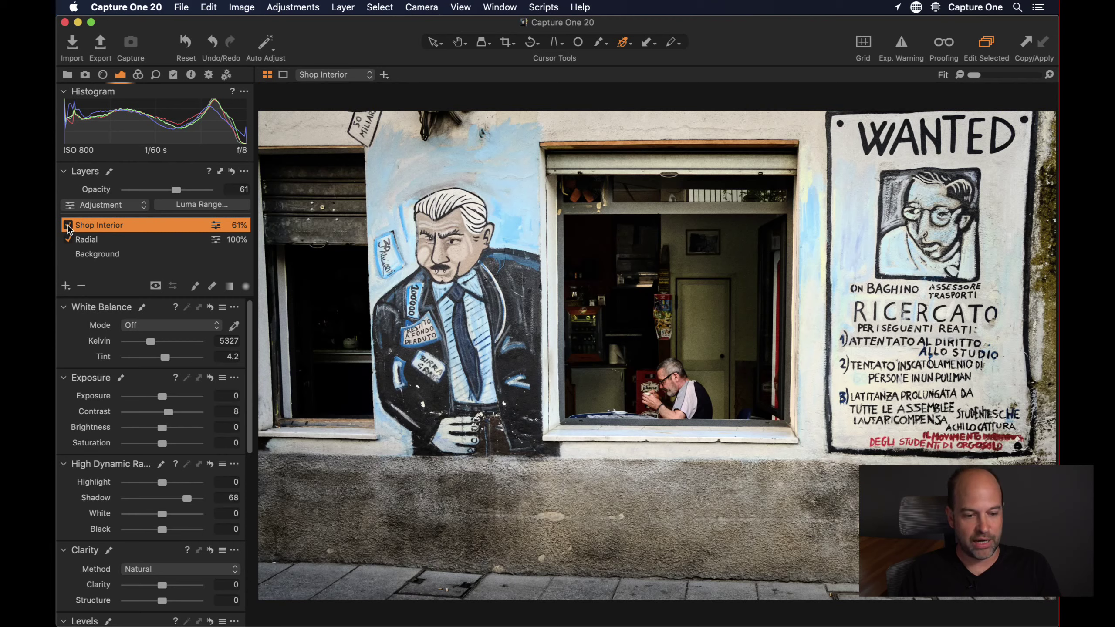
click(68, 226)
click(68, 225)
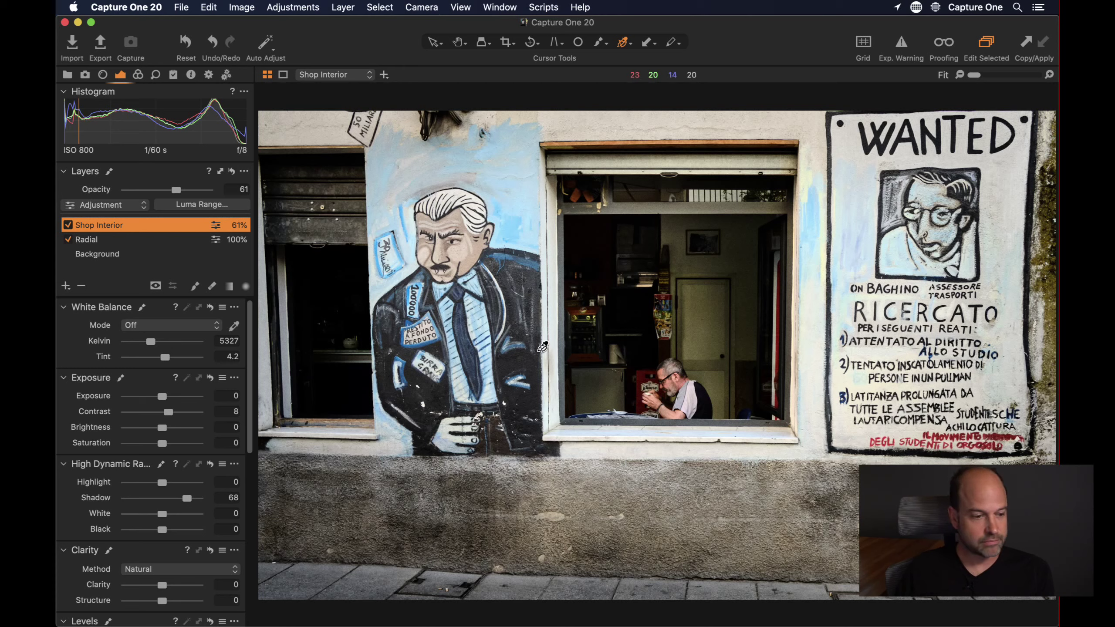
- Add a new filled layer named CGrade and lower its Exposure saturation to -14
click(65, 286)
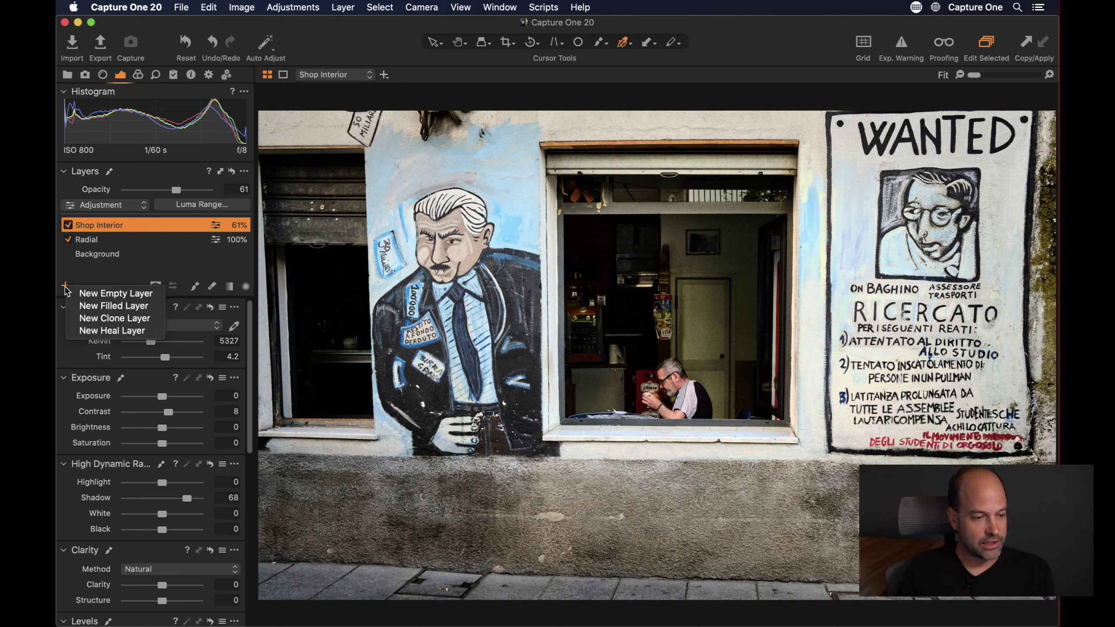
click(75, 306)
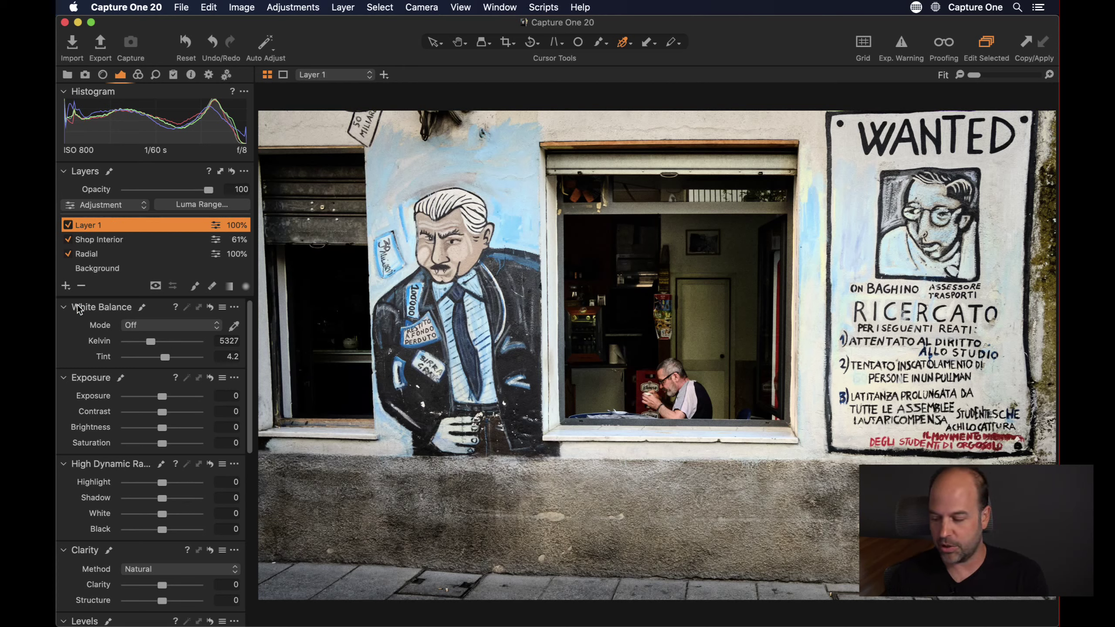
text(CGrade)
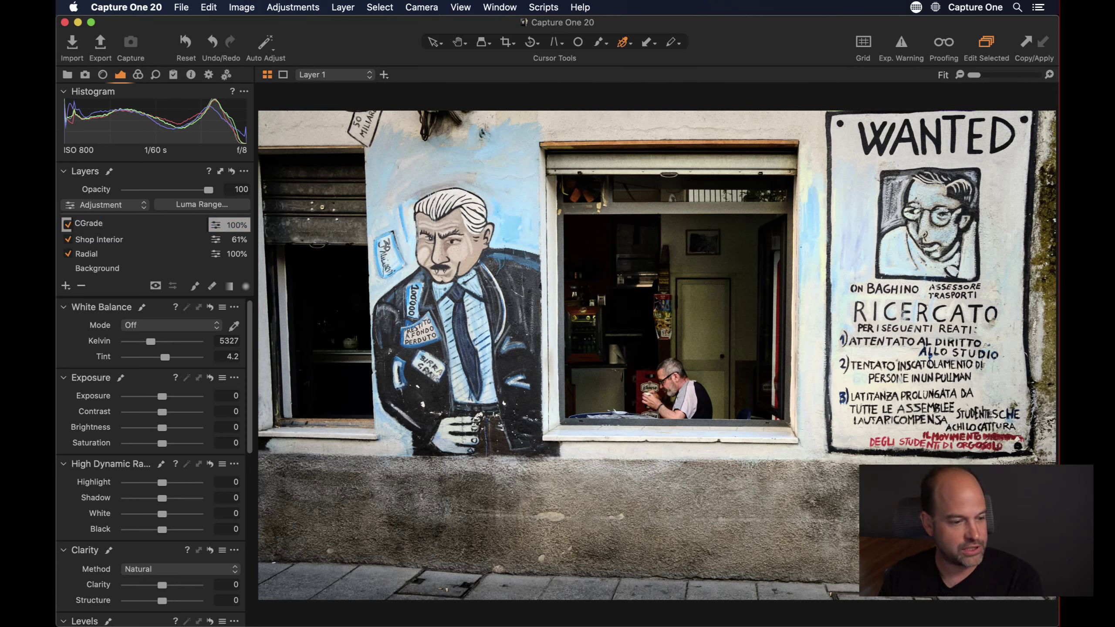
key(Return)
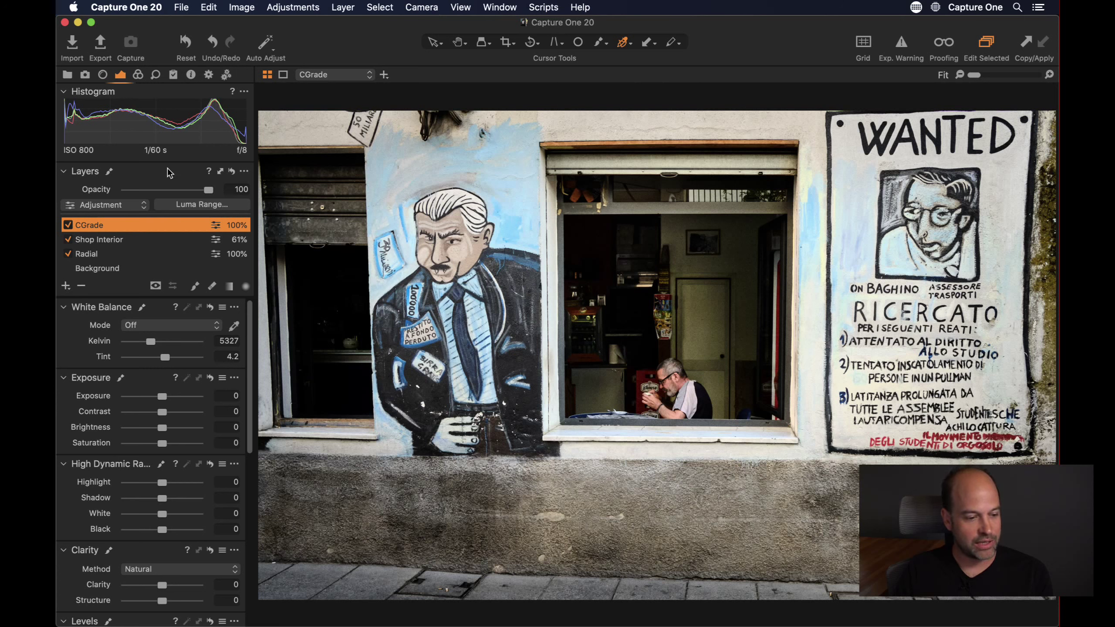
drag(161, 443, 157, 443)
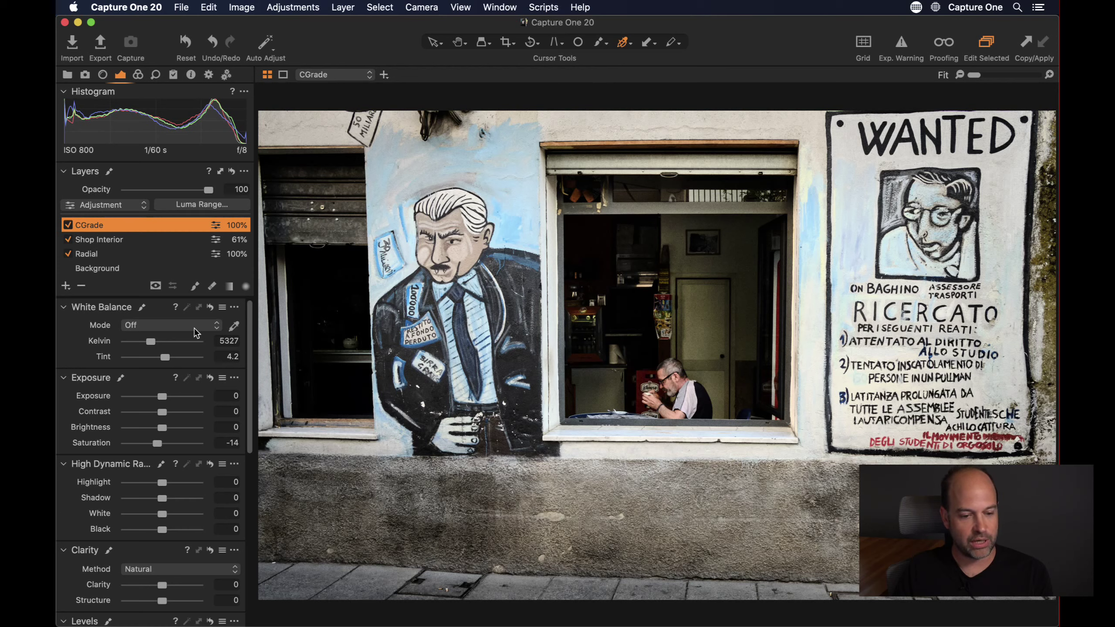
- Detach the Color Balance tool as a floating window, enlarge it and place it over the tool area beside the photo
click(137, 74)
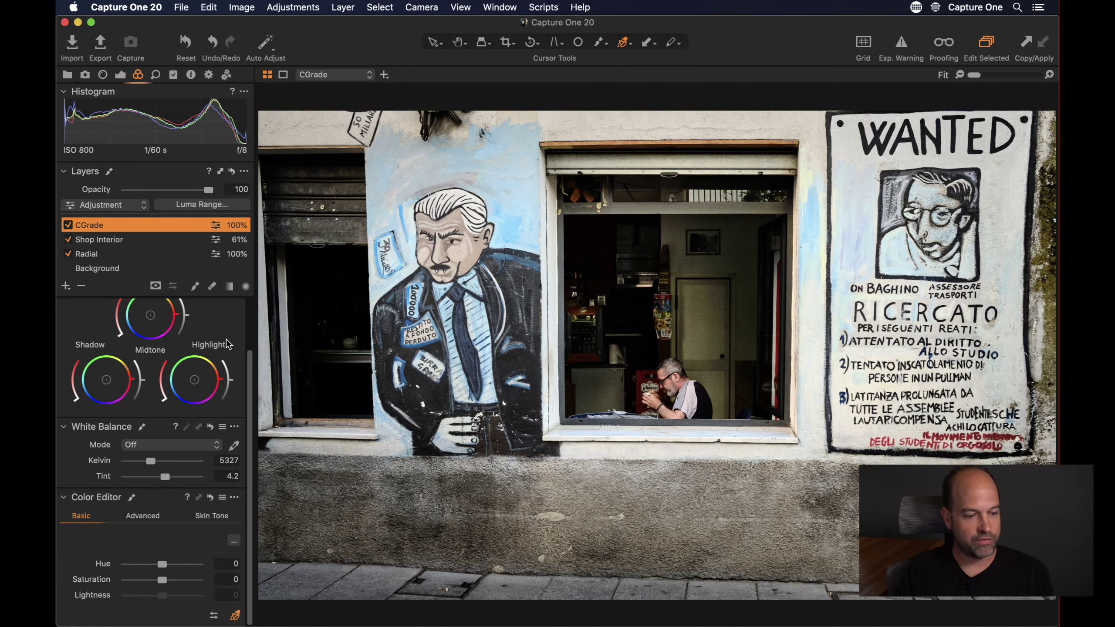
scroll(244, 361, up, 3)
drag(238, 301, 158, 17)
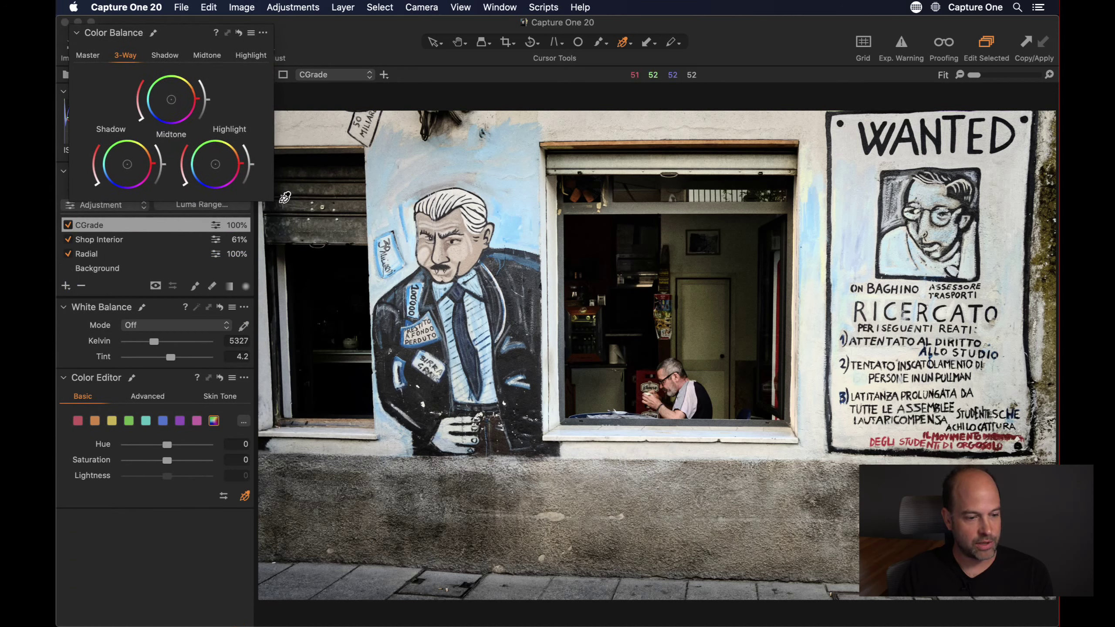
drag(271, 199, 405, 298)
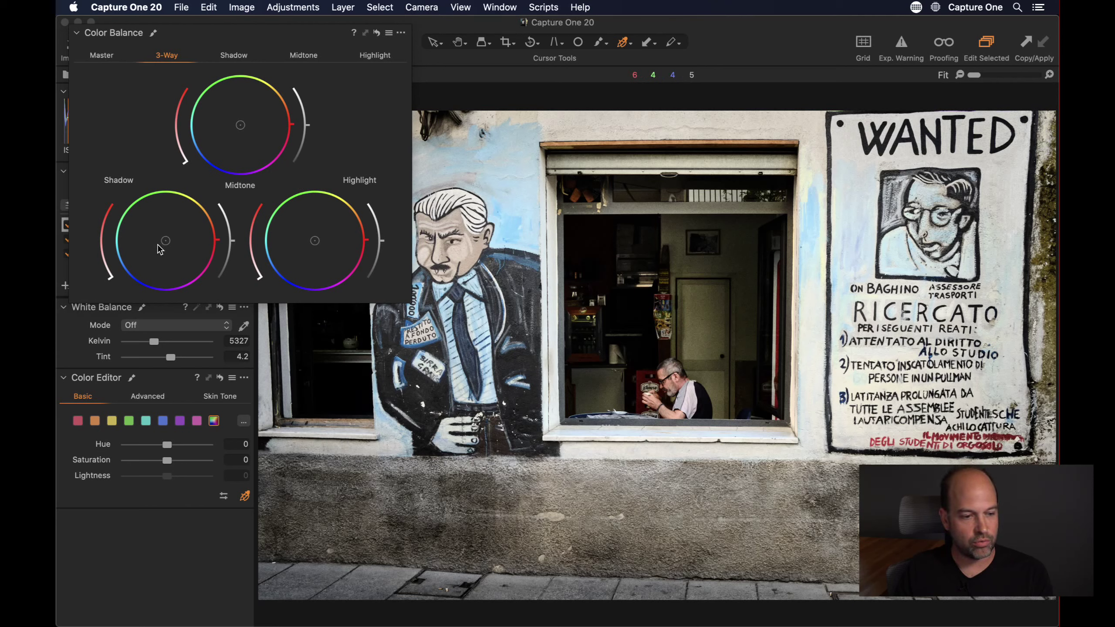
drag(225, 38, 216, 31)
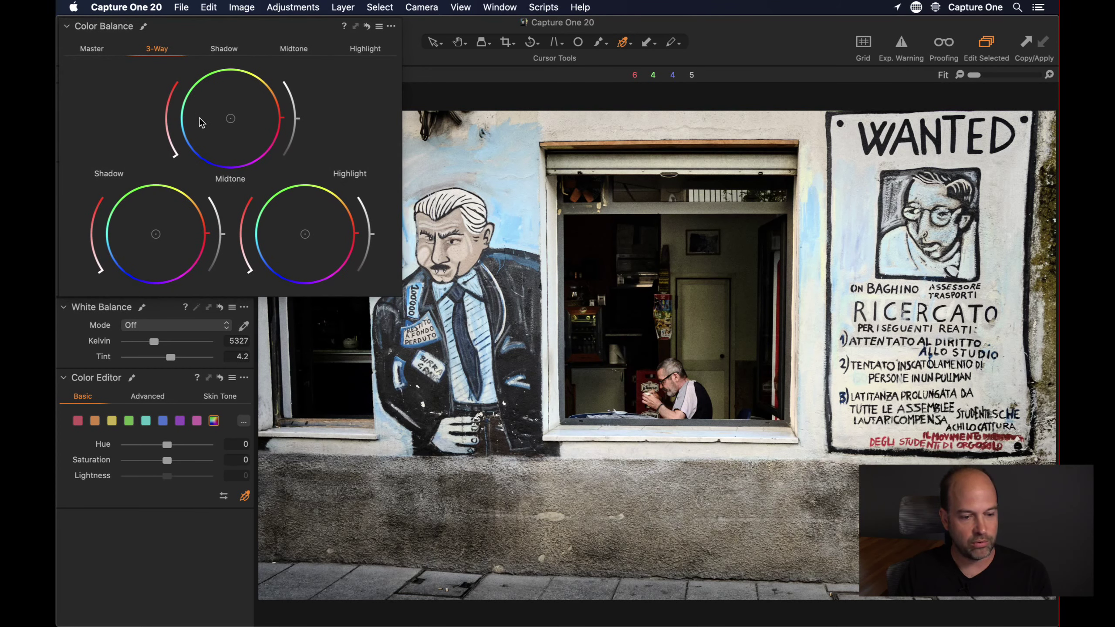
- In the 3-Way color wheels, tint the shadows orange, the midtones slightly orange and the highlights slightly blue
drag(156, 234, 172, 221)
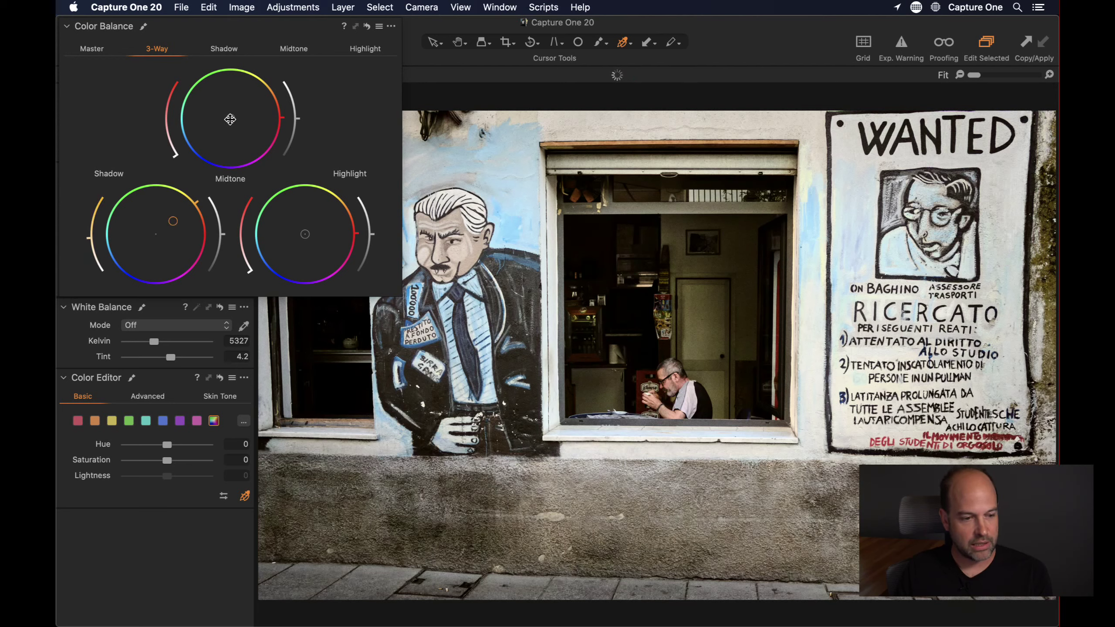
mouse_move(231, 118)
mouse_down()
mouse_move(218, 139)
mouse_move(235, 114)
mouse_up()
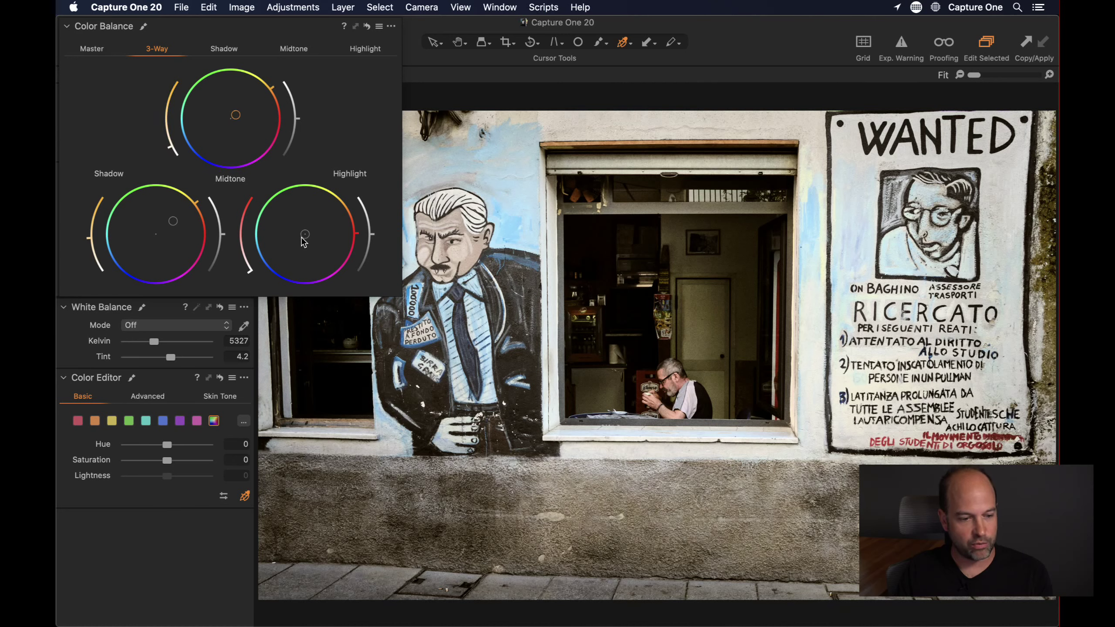
drag(304, 234, 300, 240)
- Try a strong magenta cast on the Master color wheel, and settle on a slight warm orange tint
click(92, 48)
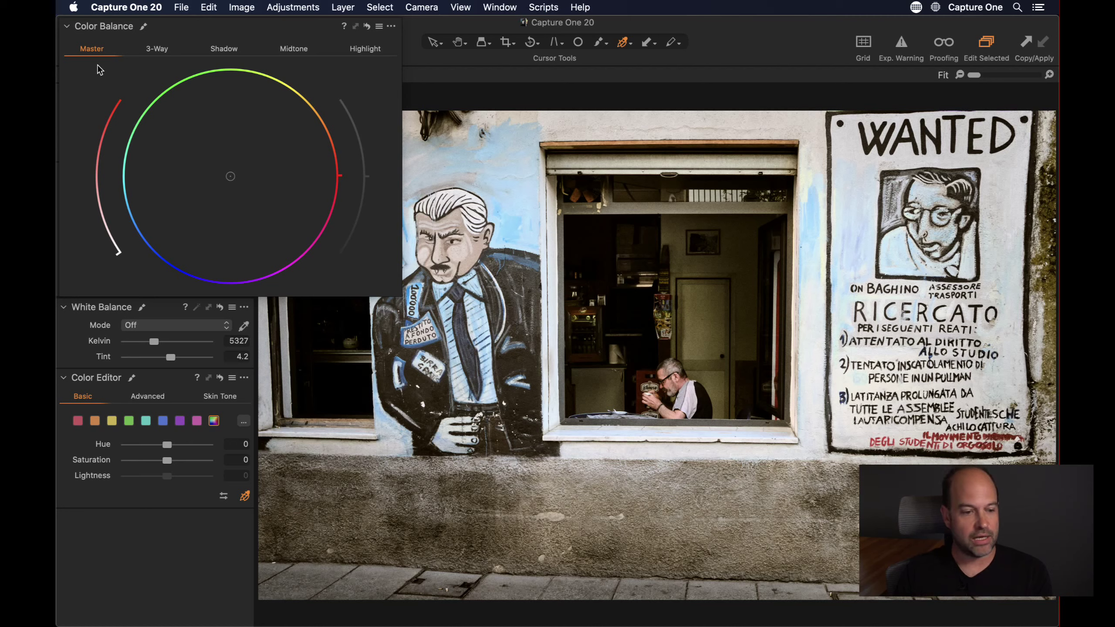
drag(231, 176, 320, 279)
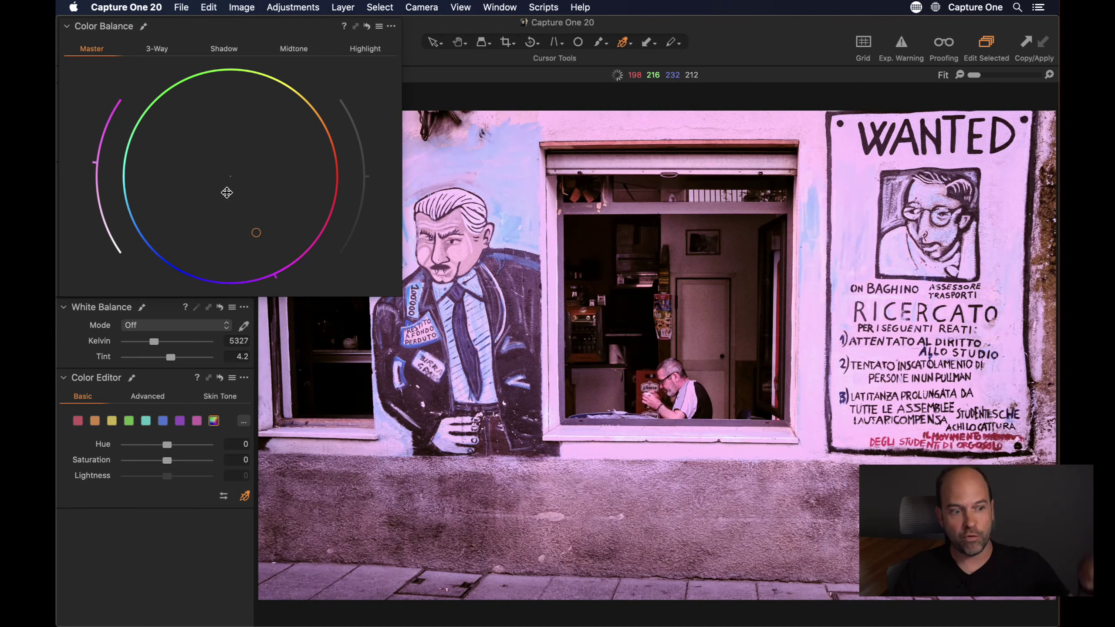
mouse_move(226, 193)
mouse_down()
mouse_move(175, 112)
mouse_move(265, 172)
mouse_move(227, 132)
mouse_move(236, 167)
mouse_move(252, 159)
mouse_move(238, 170)
mouse_up()
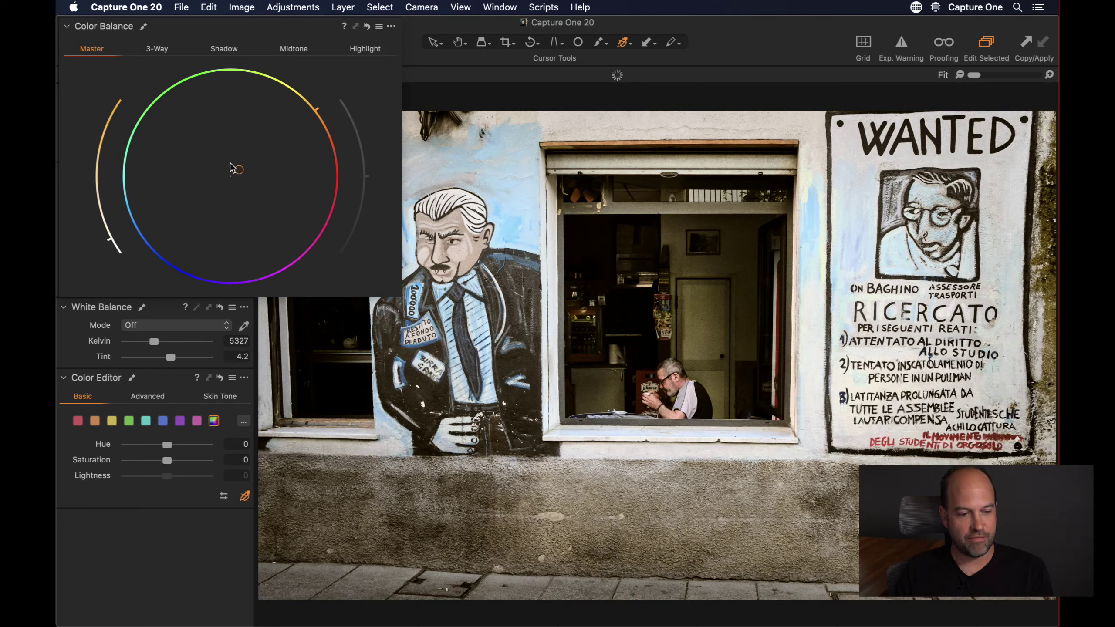
- Review the grade on the individual Shadow, Midtone and Highlight color wheels
click(243, 54)
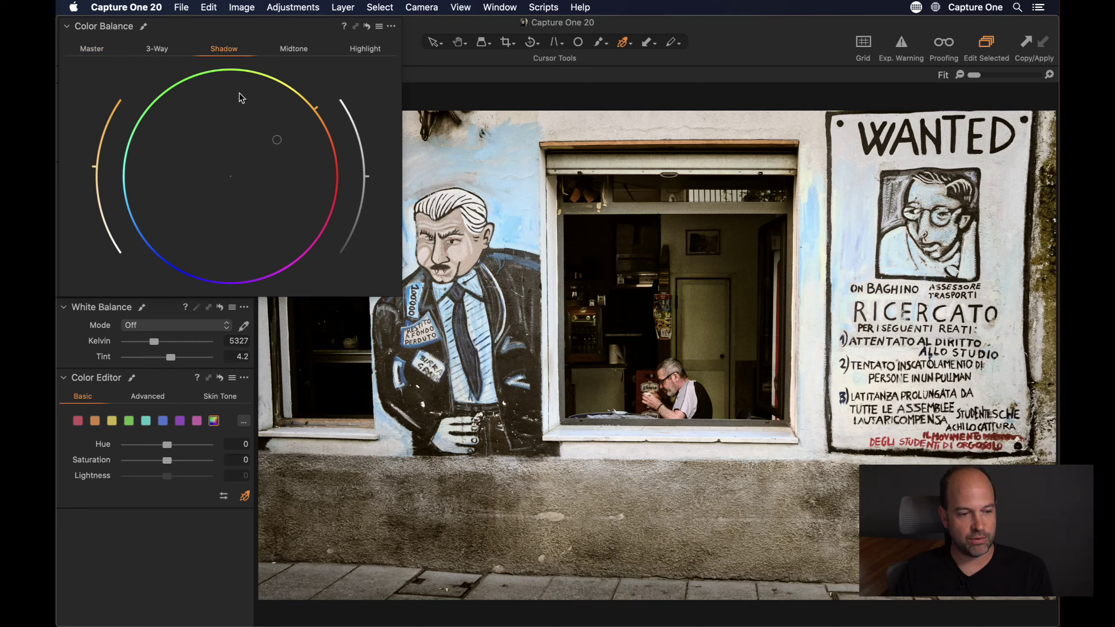
click(158, 48)
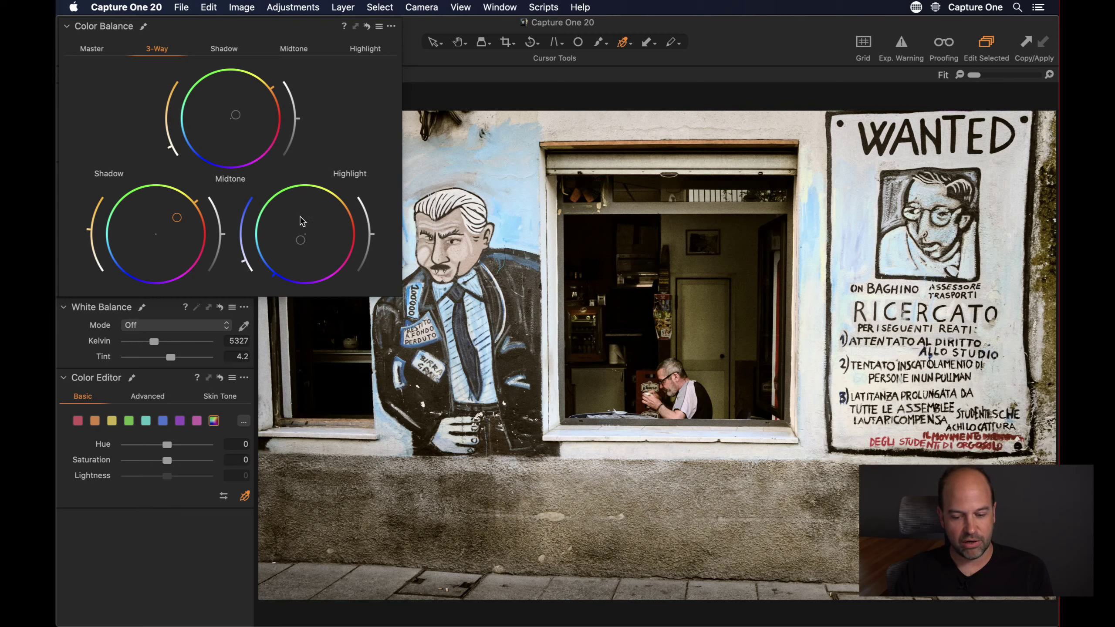
click(233, 48)
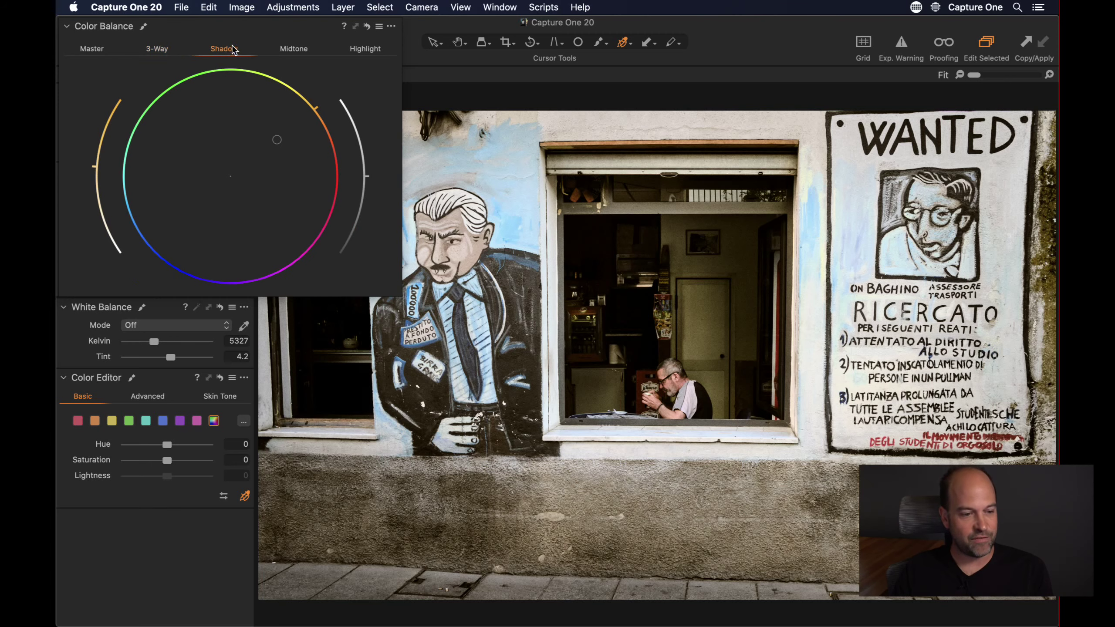
click(285, 48)
click(367, 49)
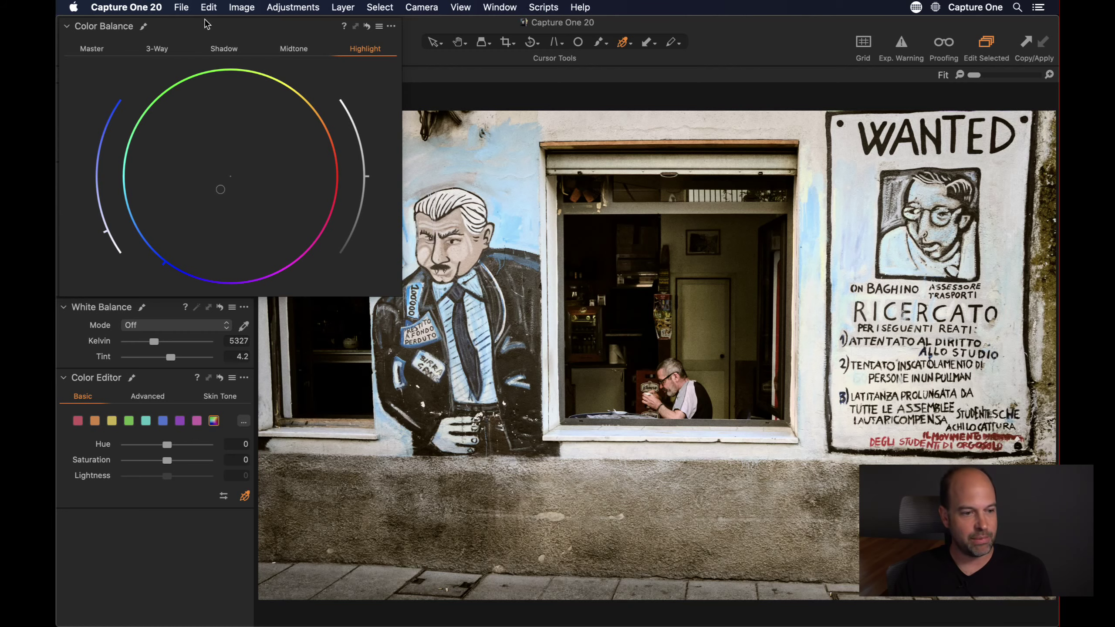
- Dock Color Balance between White Balance and Color Editor, check its individual wheels and return to the 3-Way view
drag(205, 23, 231, 381)
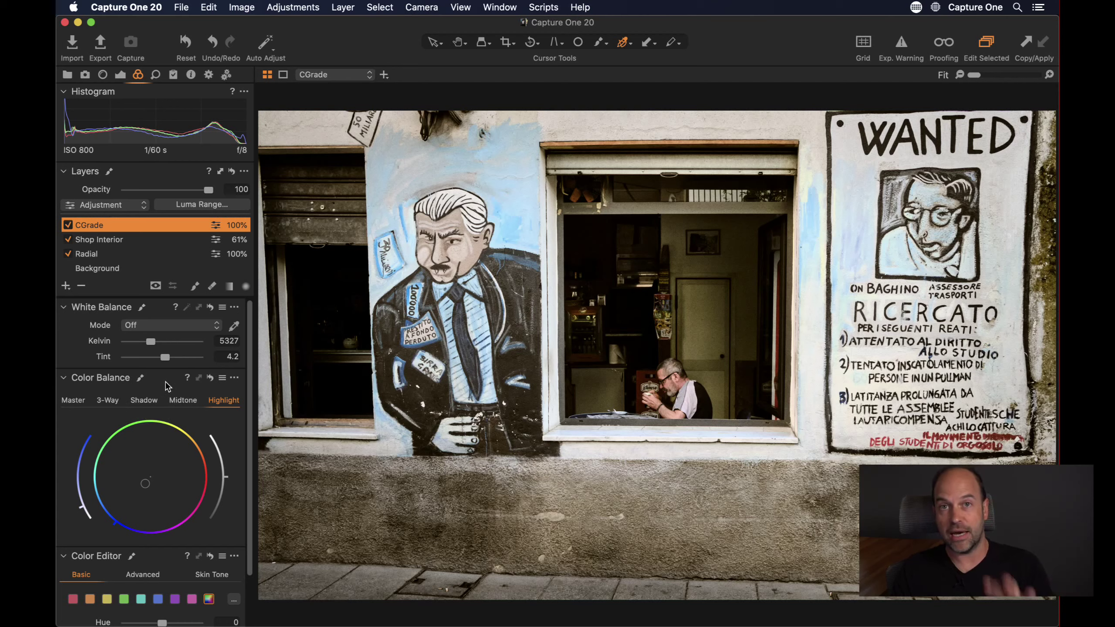
click(144, 401)
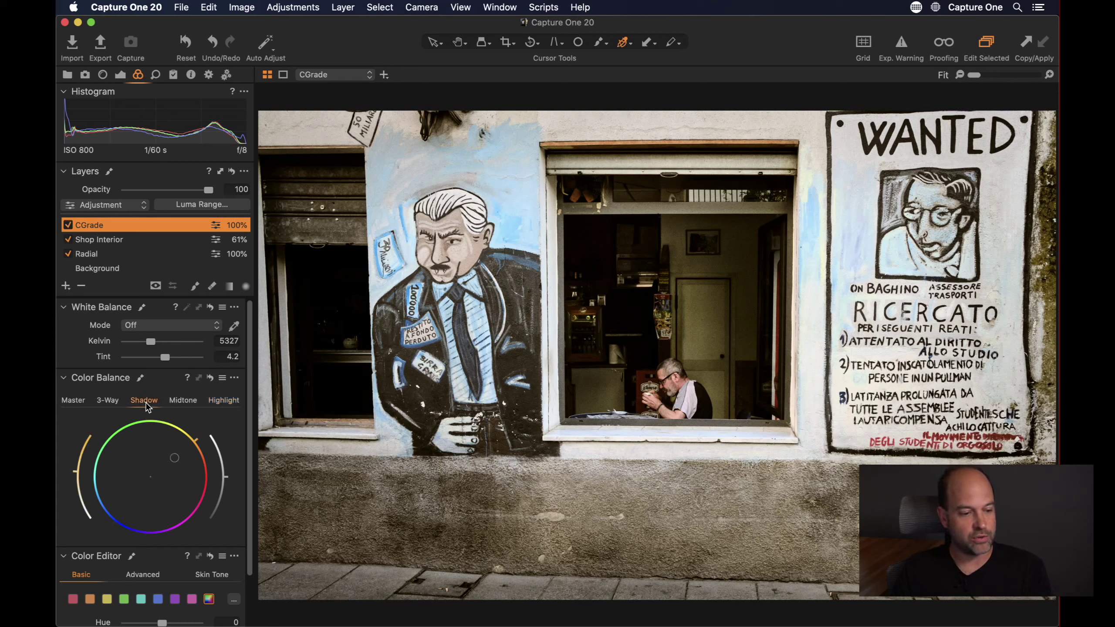
click(187, 401)
click(223, 400)
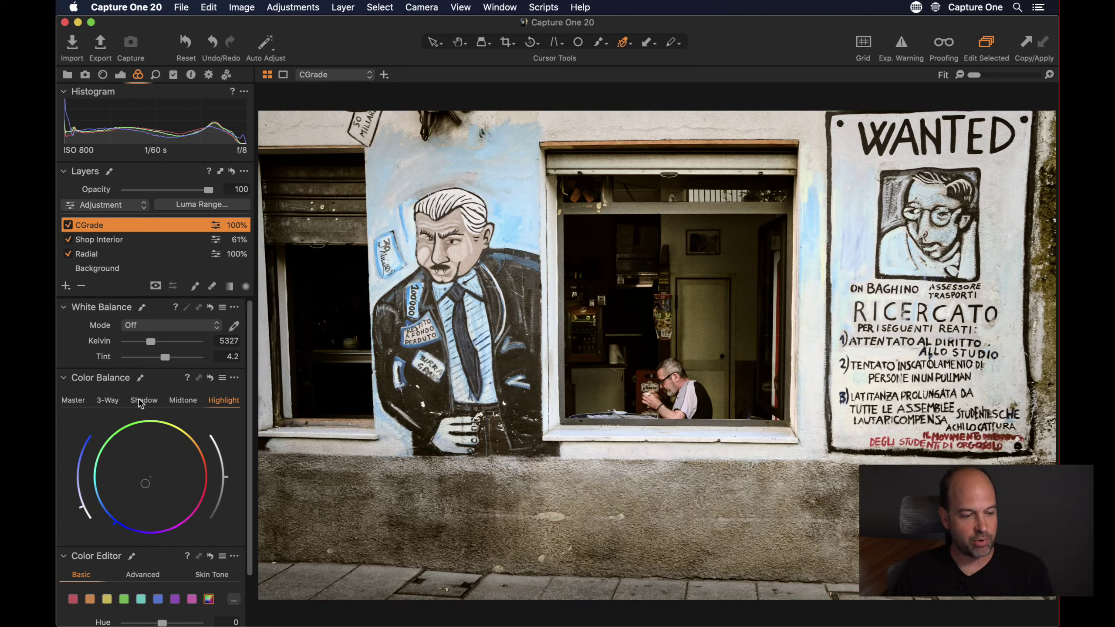
click(109, 400)
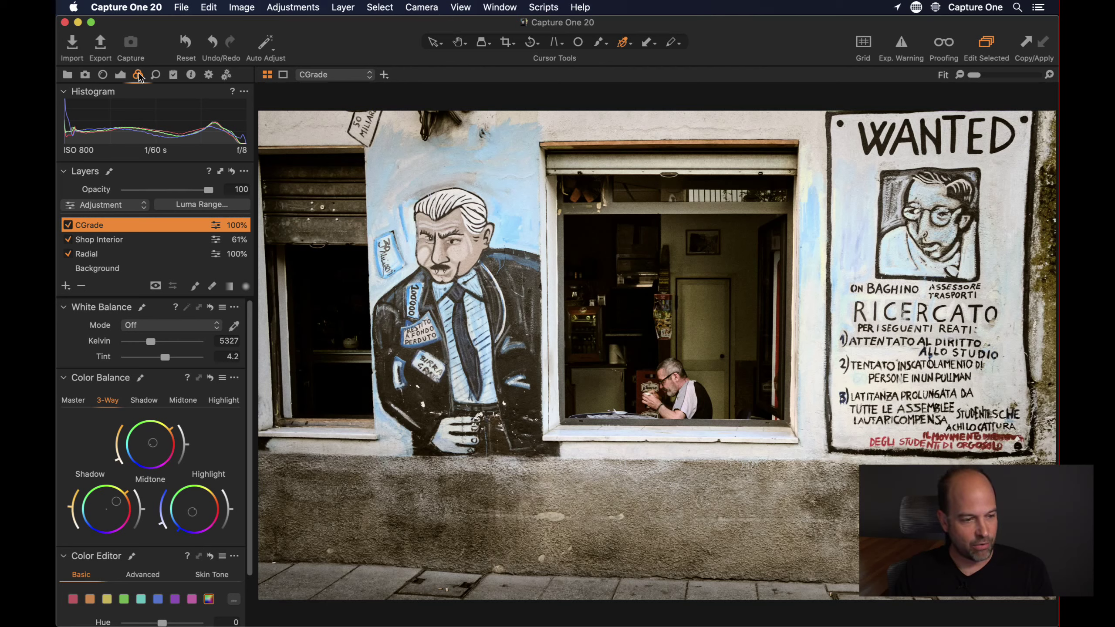
- Lower the CGrade layer's Exposure saturation to -19
click(119, 74)
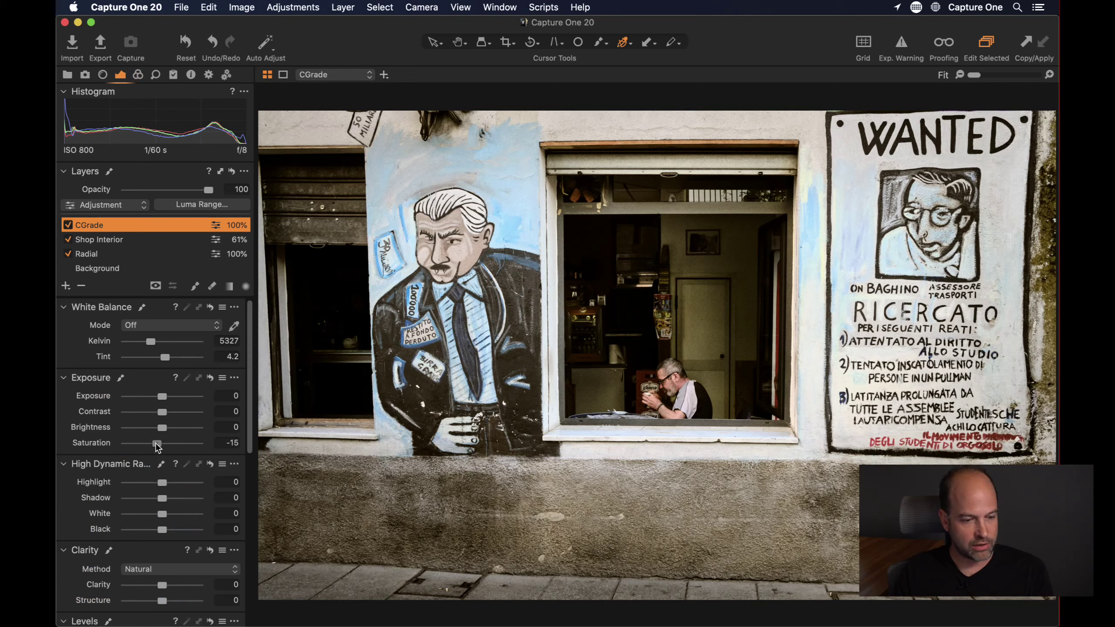
drag(158, 446, 154, 446)
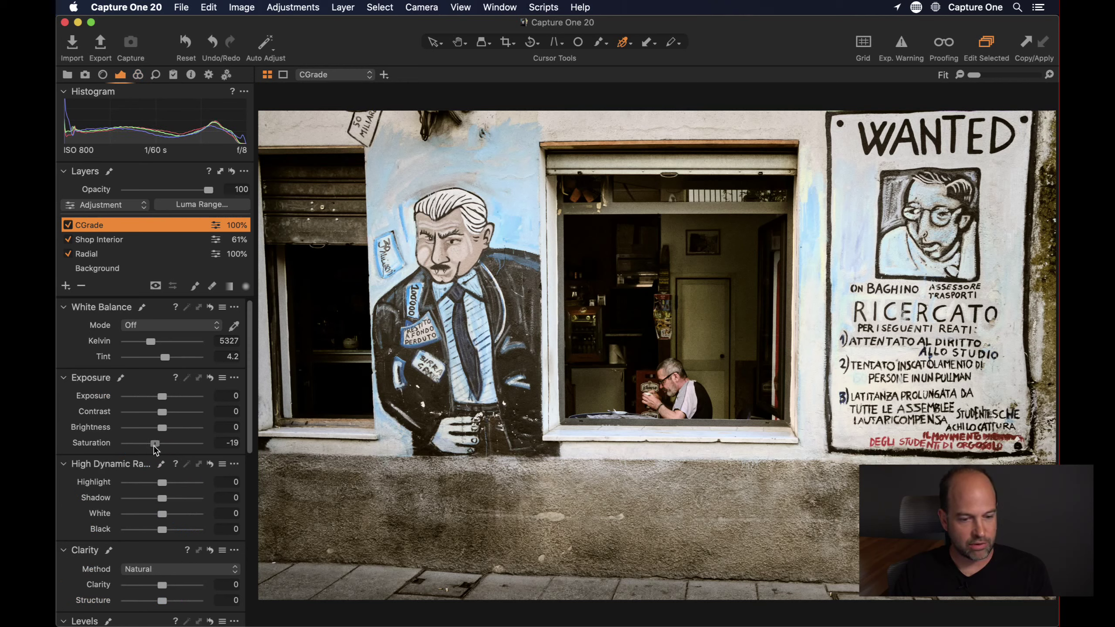
- Sample the blue mural wall with the Advanced Color Editor and set that blue range's saturation to -36.1
click(138, 74)
scroll(111, 513, down, 3)
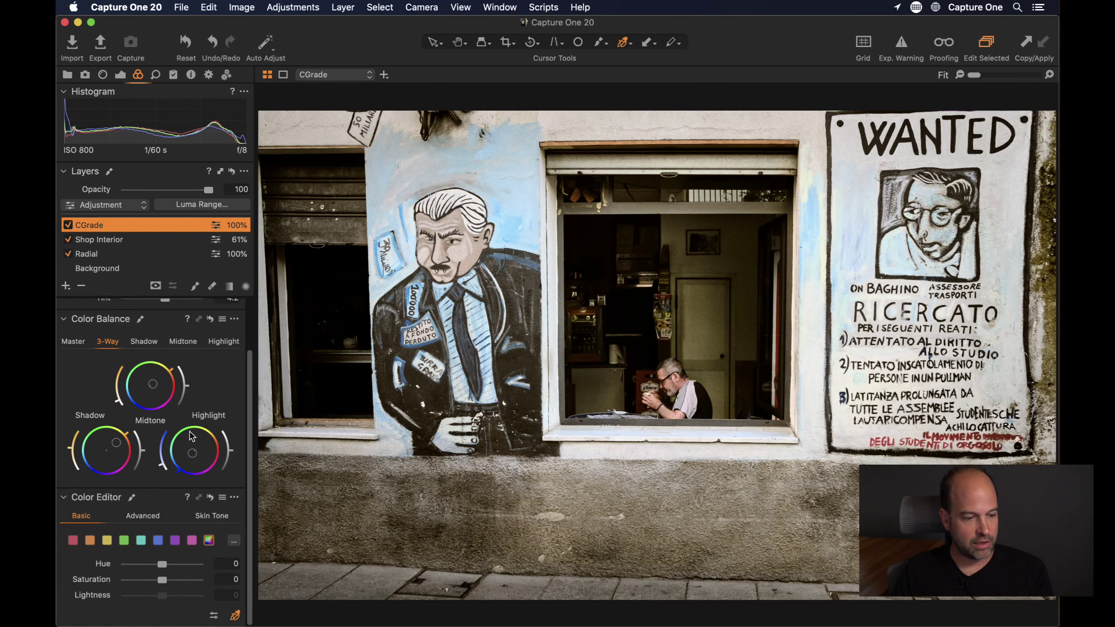
click(143, 515)
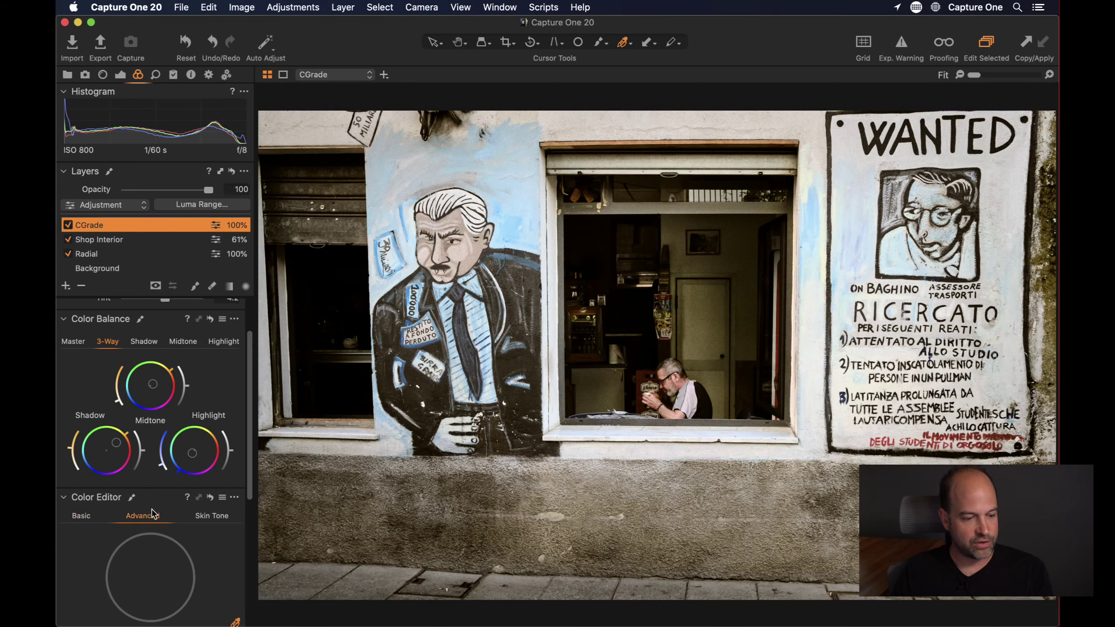
scroll(151, 509, down, 10)
scroll(177, 332, up, 3)
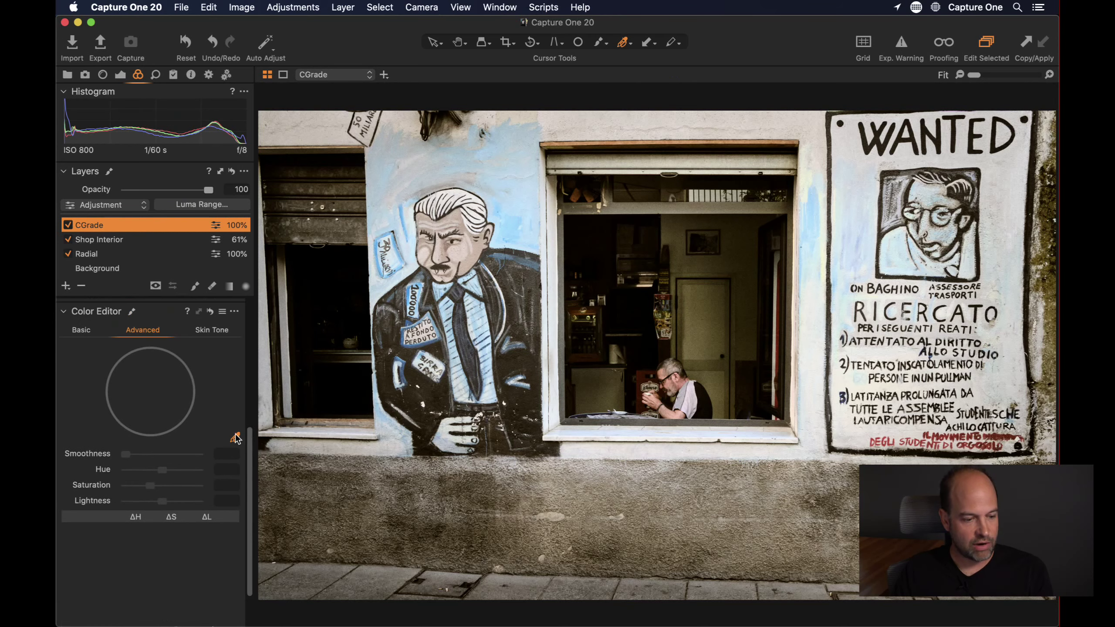
click(519, 221)
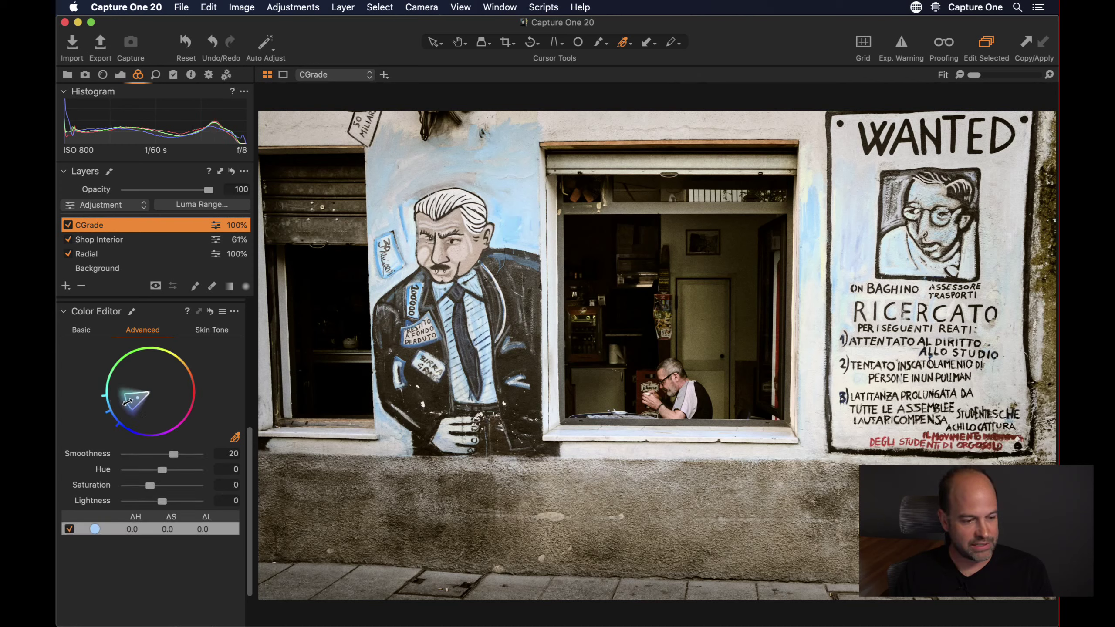
drag(148, 485, 137, 481)
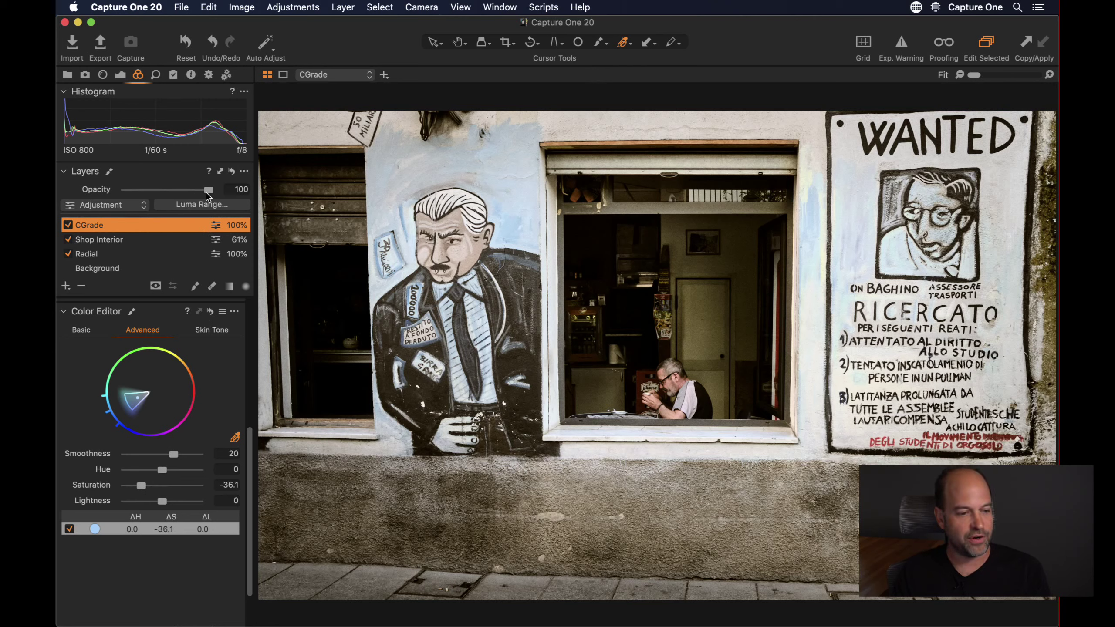
- Reduce the CGrade layer's opacity to 81 to soften the grade
mouse_move(208, 190)
mouse_down()
mouse_move(108, 190)
mouse_move(256, 187)
mouse_move(192, 190)
mouse_up()
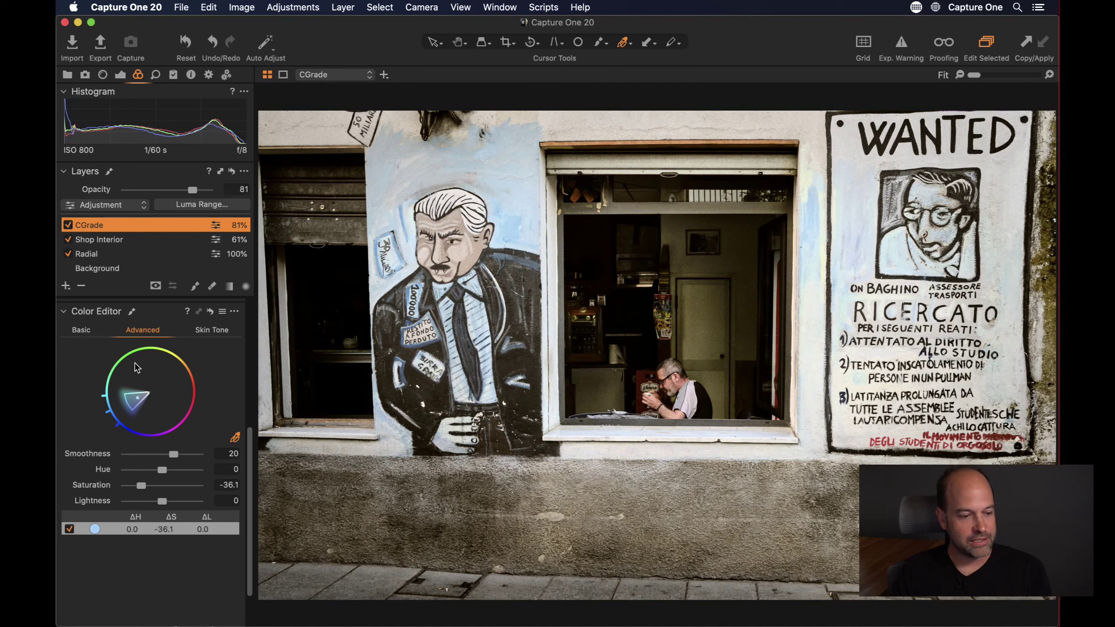
scroll(135, 363, up, 5)
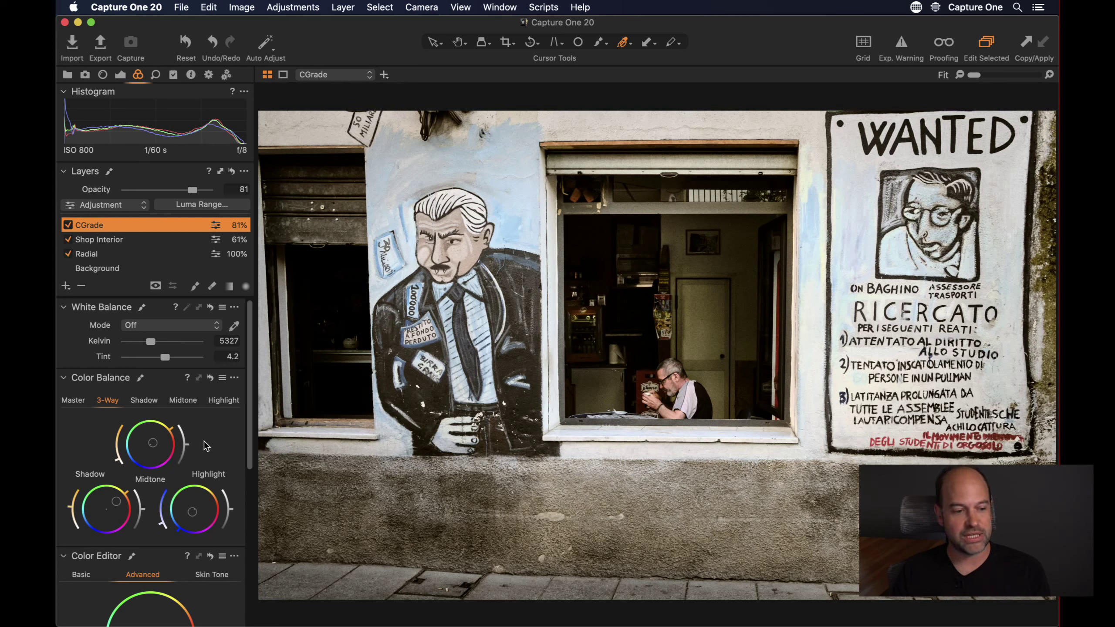
- Try lowering the midtones of the Red curve on the CGrade layer and reset the curve
click(120, 76)
scroll(133, 483, down, 8)
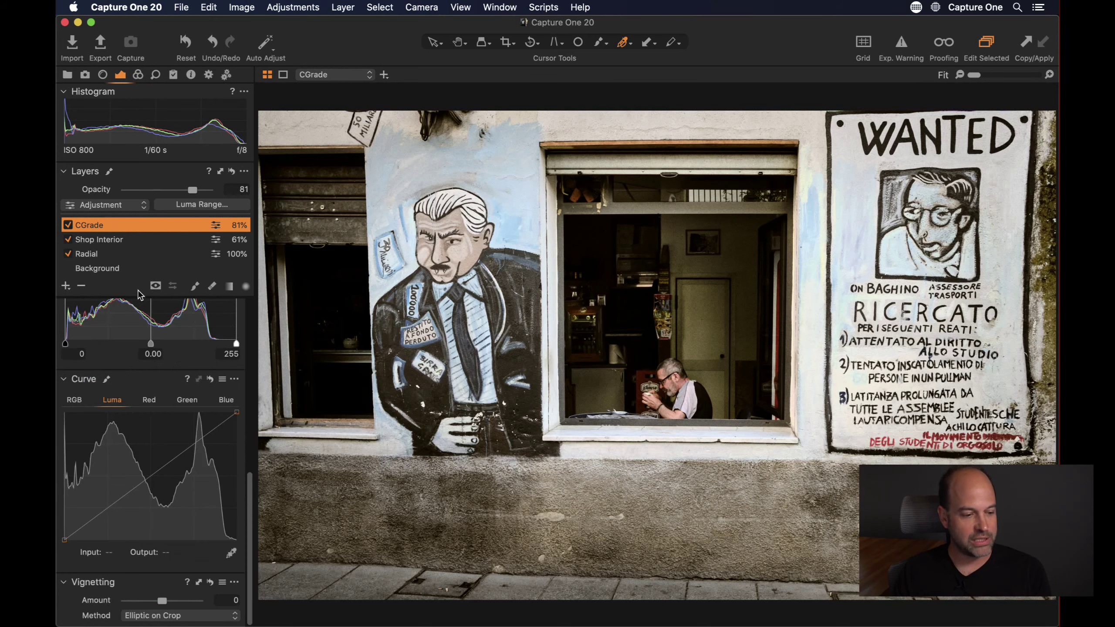
click(148, 400)
click(148, 479)
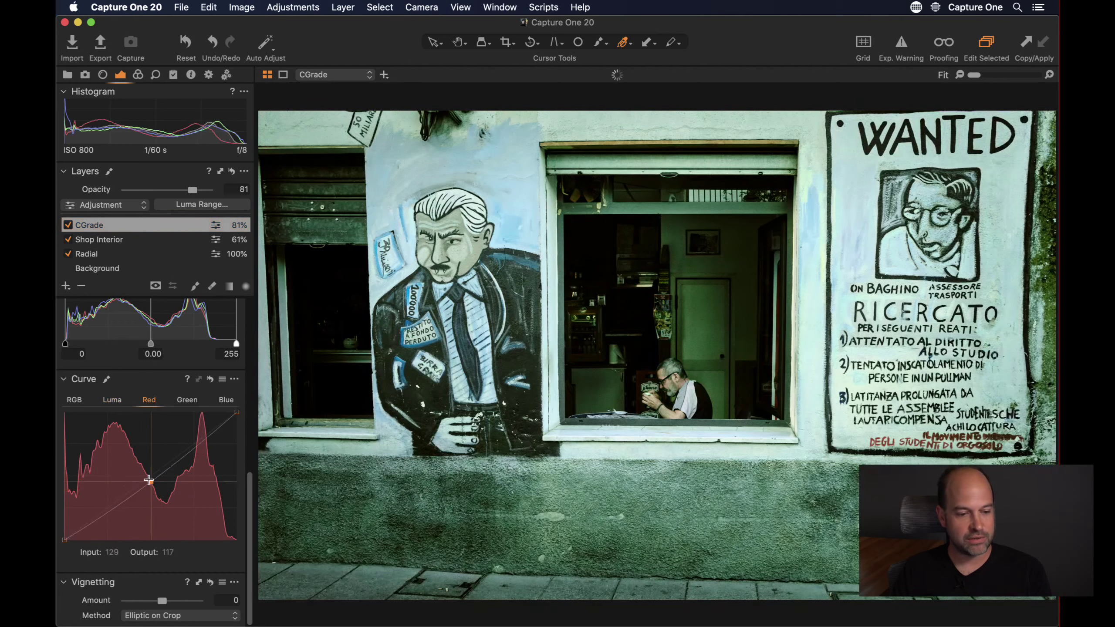
click(187, 402)
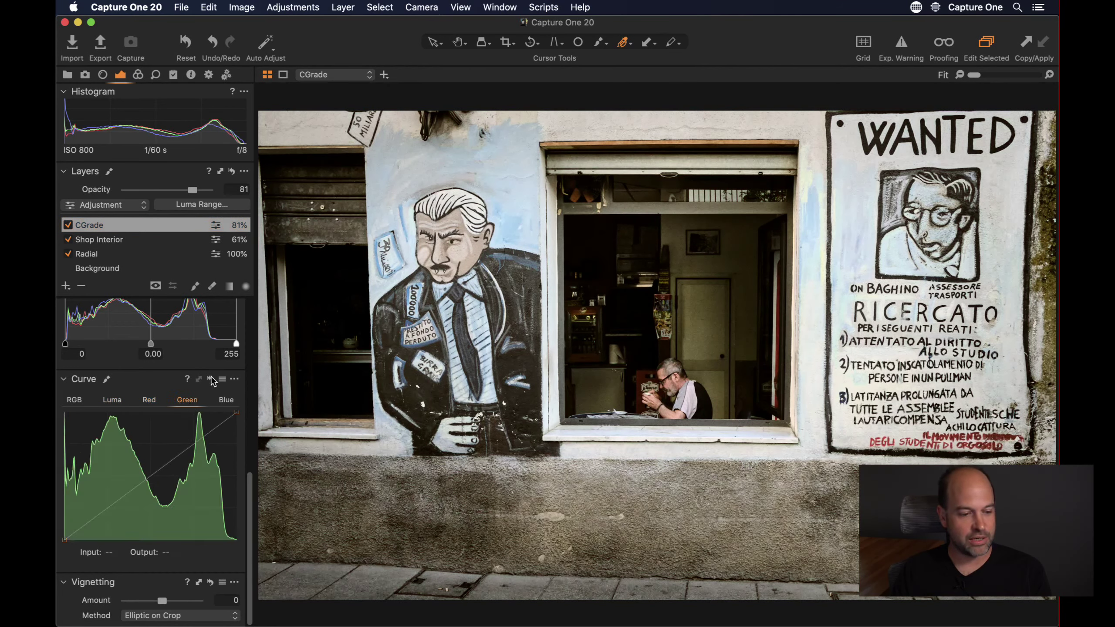
- Try adding midtone and shadow points to the CGrade layer's Blue curve, reset the curve and return to the color tools
click(226, 400)
mouse_move(161, 476)
mouse_down()
mouse_move(171, 482)
mouse_move(151, 474)
mouse_up()
drag(105, 508, 79, 532)
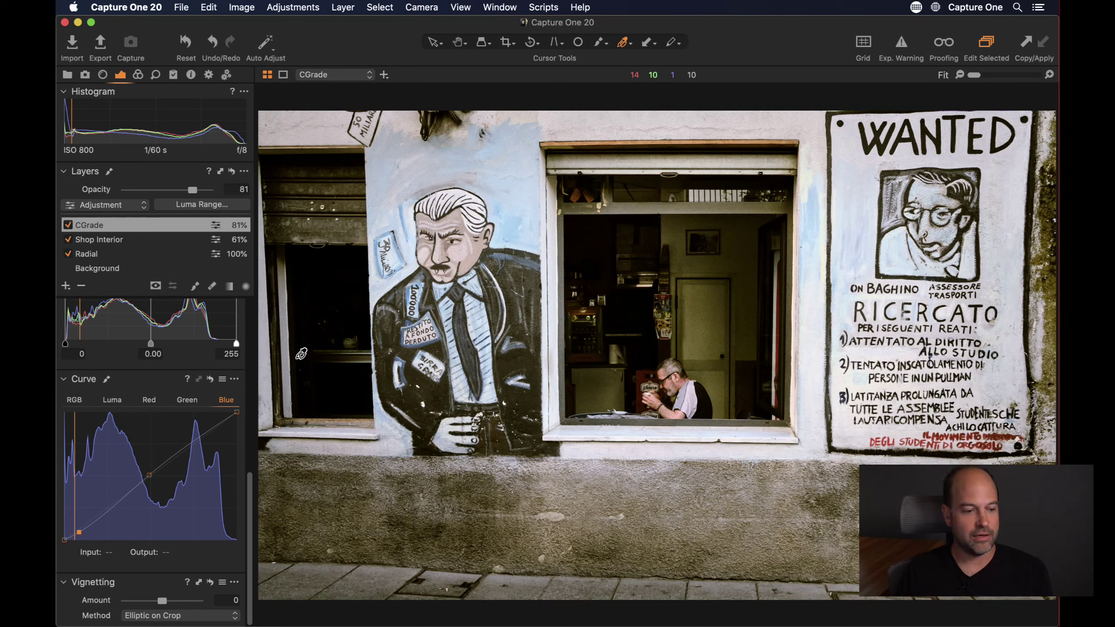
click(210, 378)
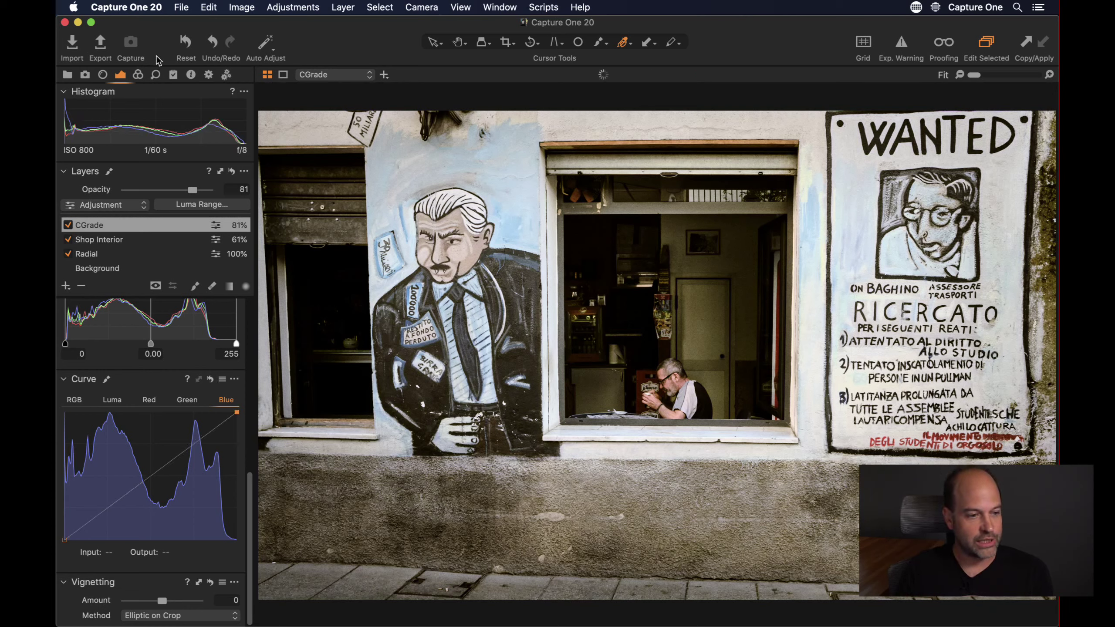
click(137, 75)
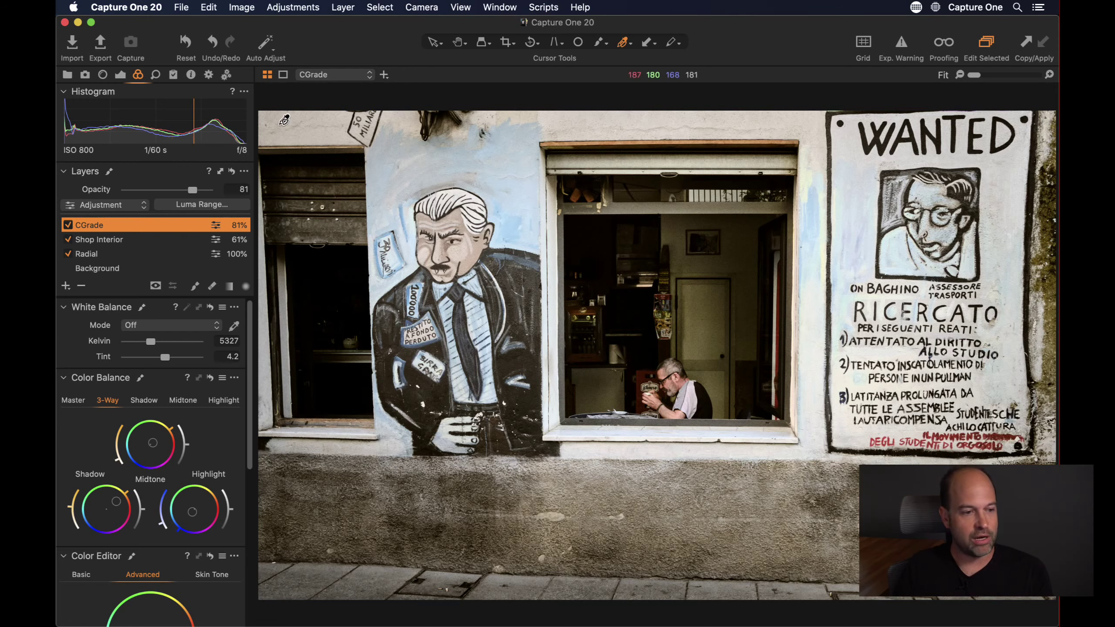
- Compare the Vectorscope and Standard Color Wheels Layout in the Color preferences, keep Standard and close the preferences
click(145, 6)
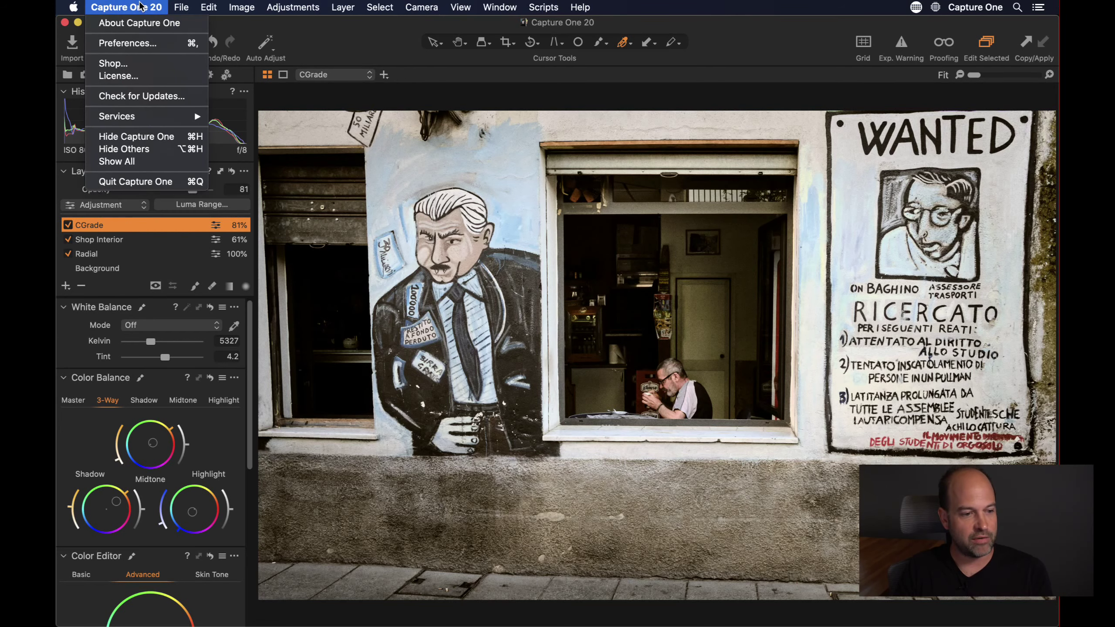
click(147, 43)
drag(575, 363, 467, 136)
click(450, 159)
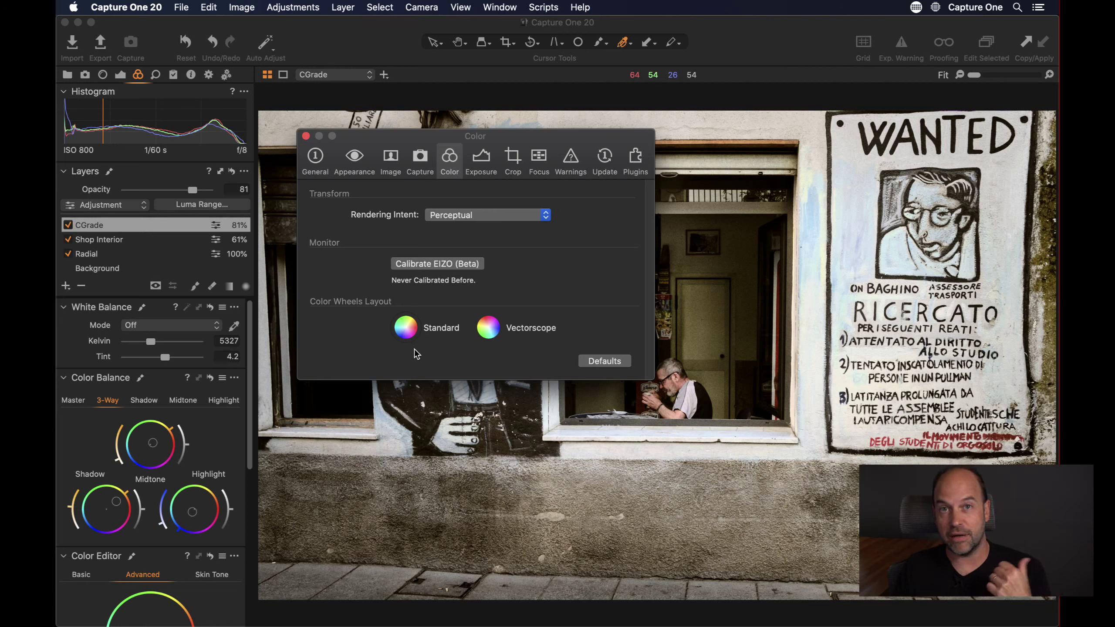
click(491, 330)
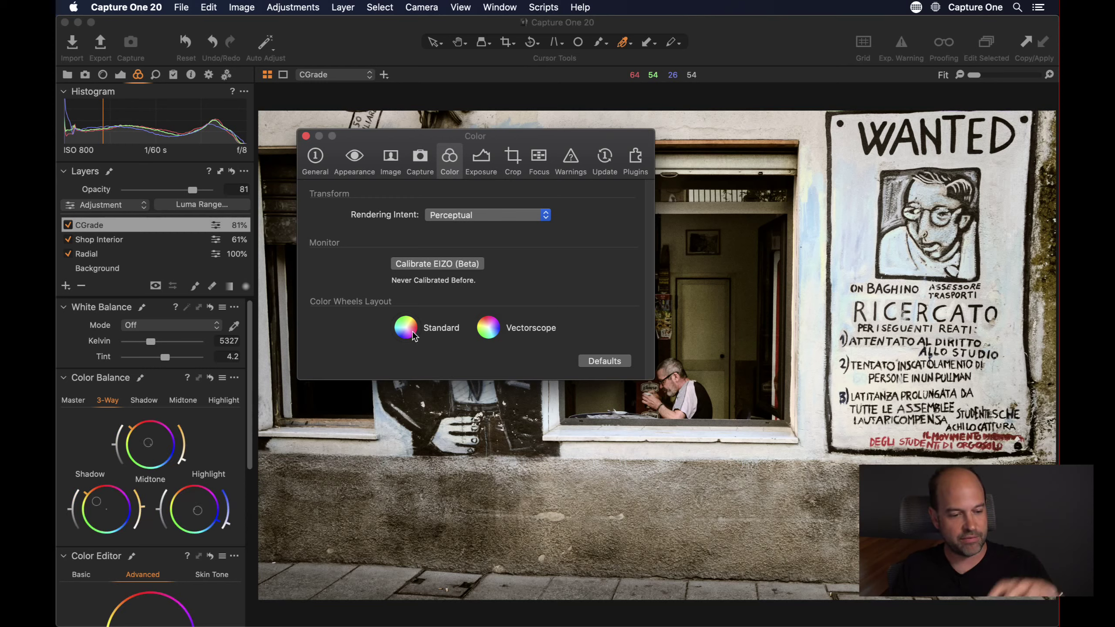
click(407, 332)
click(491, 333)
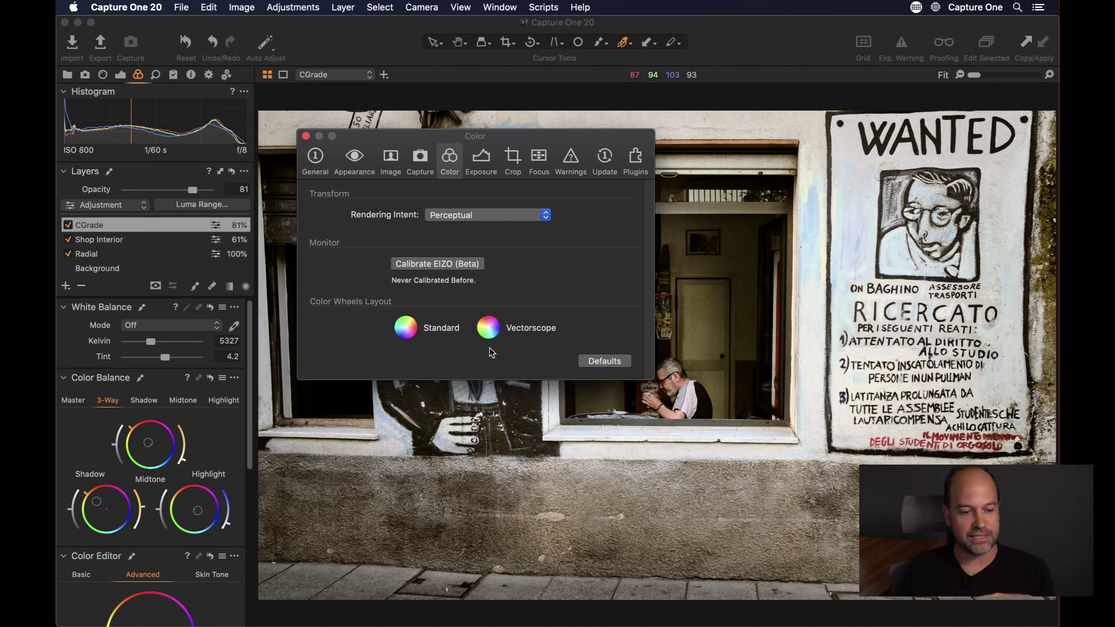
click(406, 330)
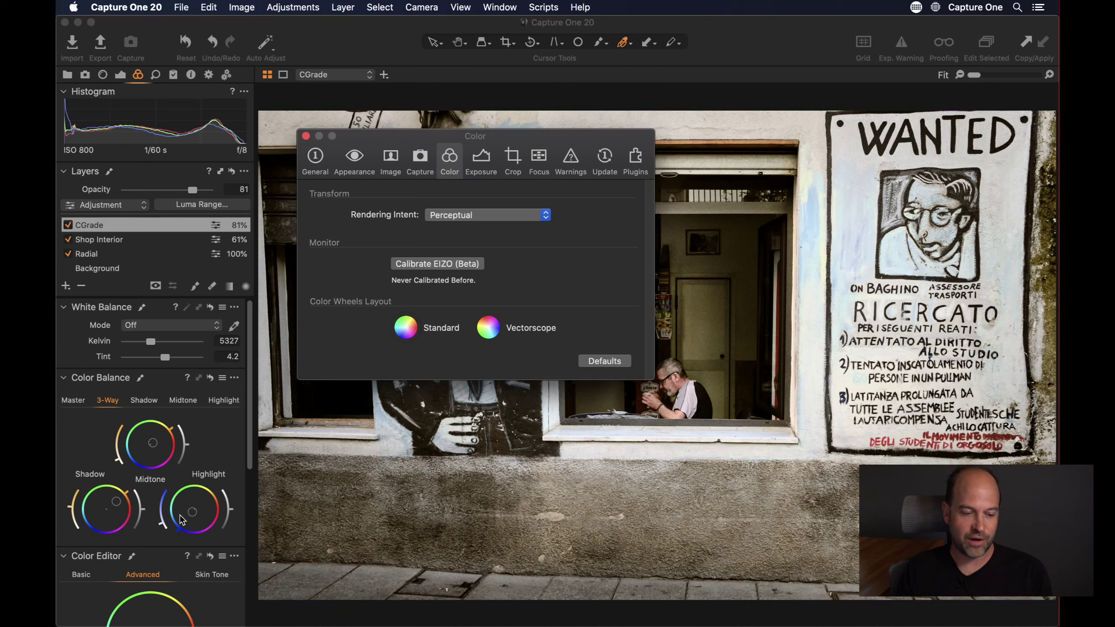
click(306, 136)
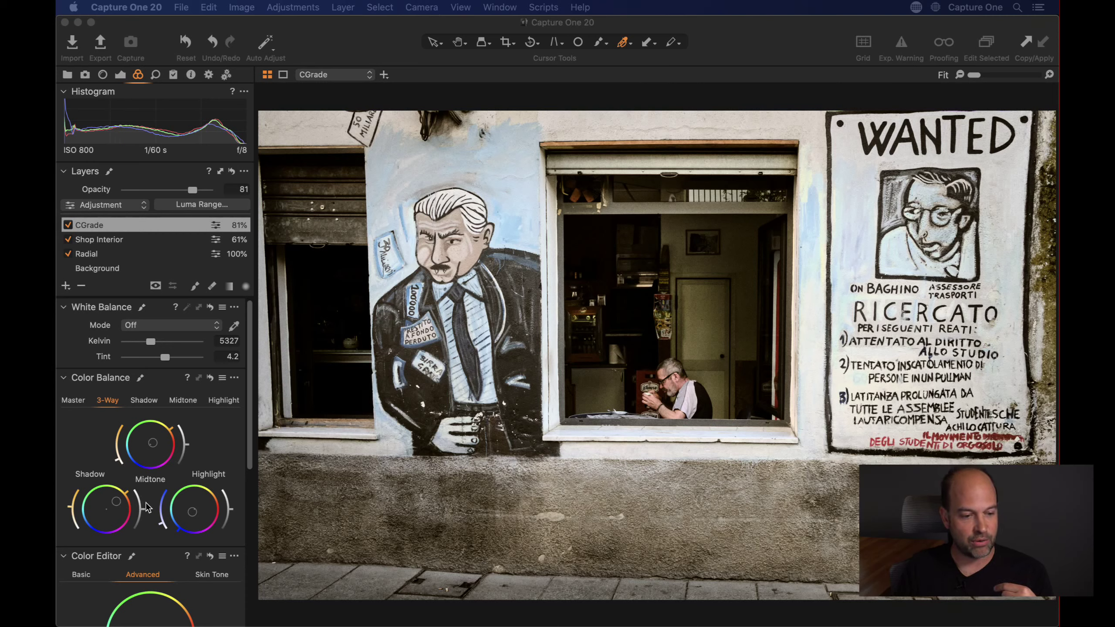
- Look through the Color Balance preset list without applying a preset
mouse_move(144, 499)
mouse_down()
mouse_move(137, 452)
mouse_move(146, 537)
mouse_move(150, 485)
mouse_move(146, 512)
mouse_up()
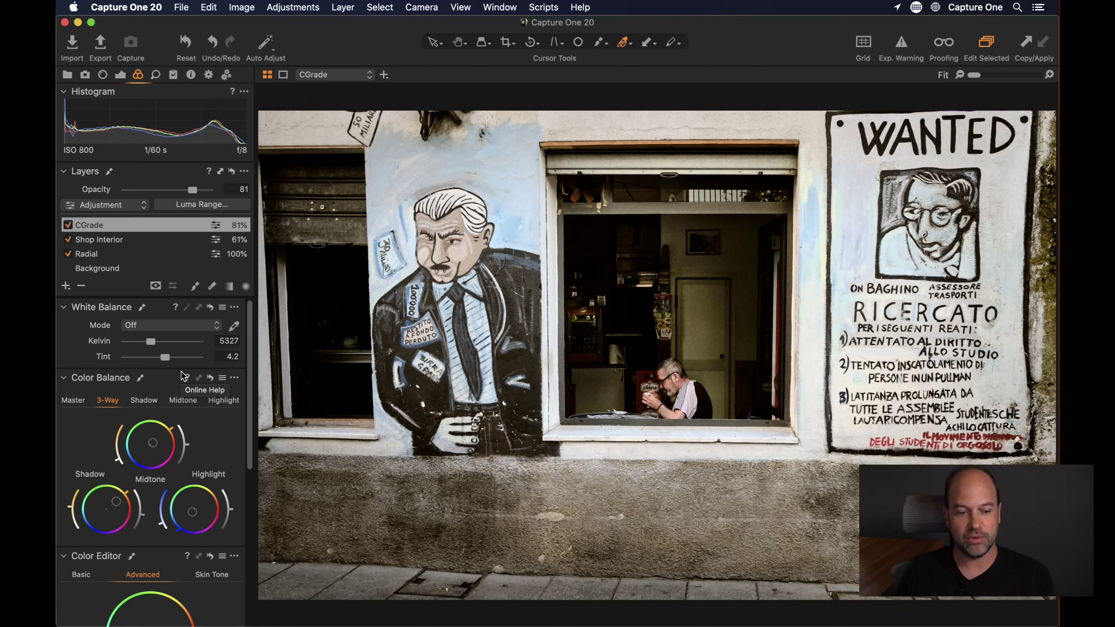
click(222, 378)
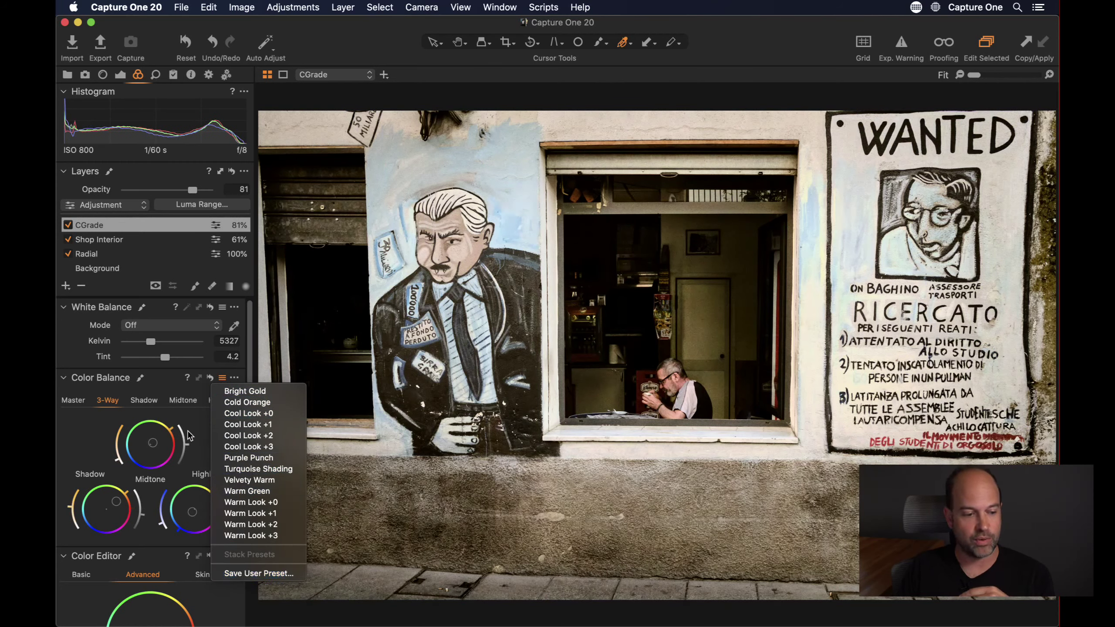
click(204, 429)
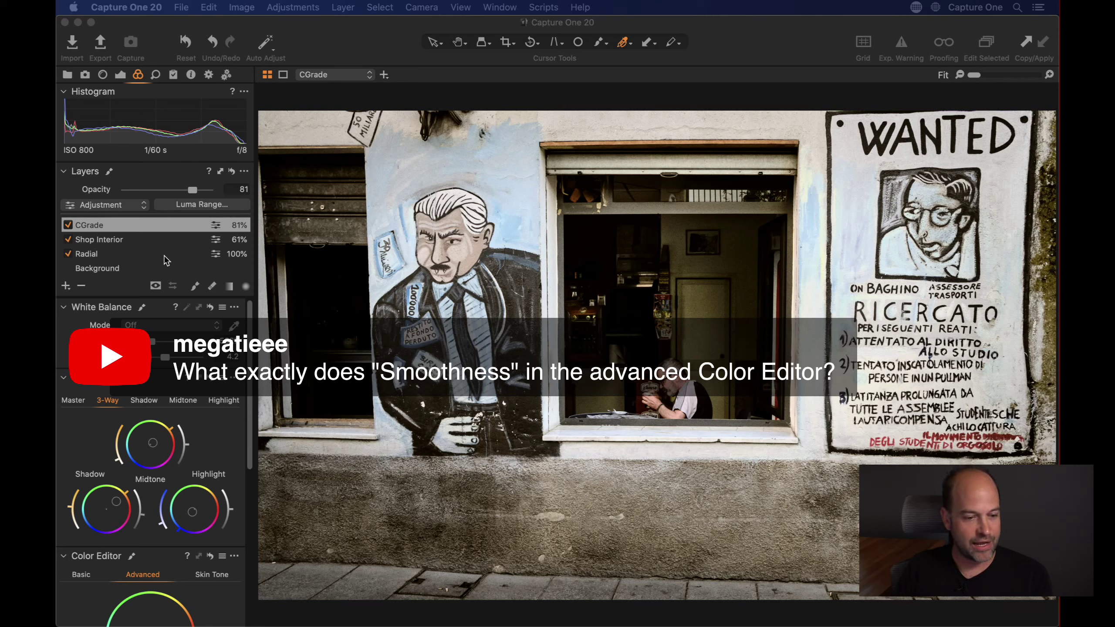
- Preview the selected blue color range in the Advanced Color Editor and turn the preview off again
scroll(179, 470, down, 10)
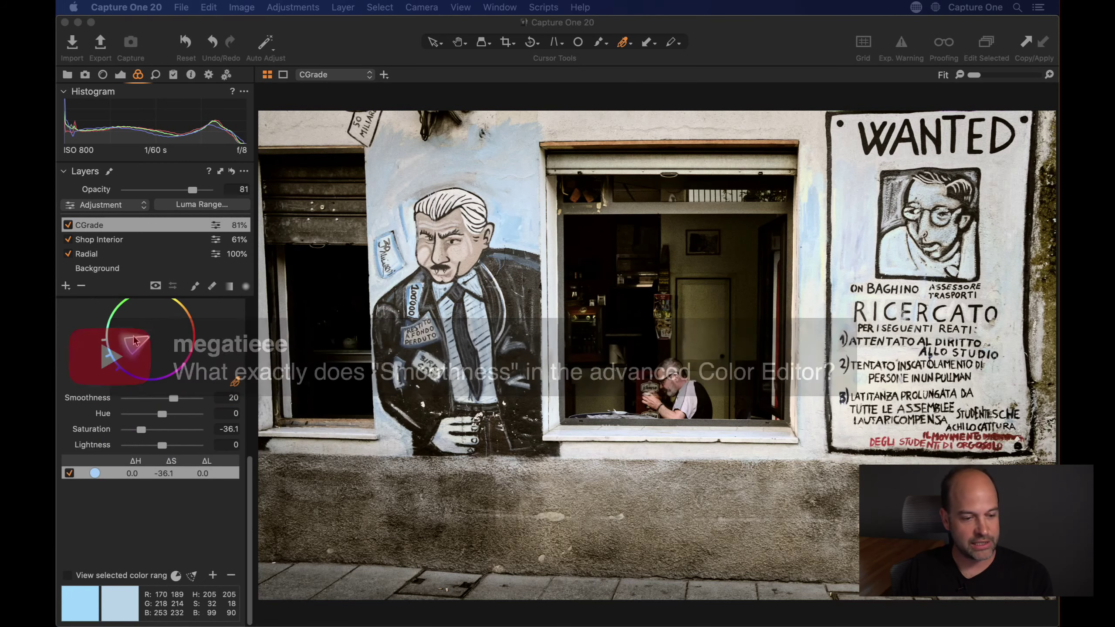
scroll(212, 337, up, 1)
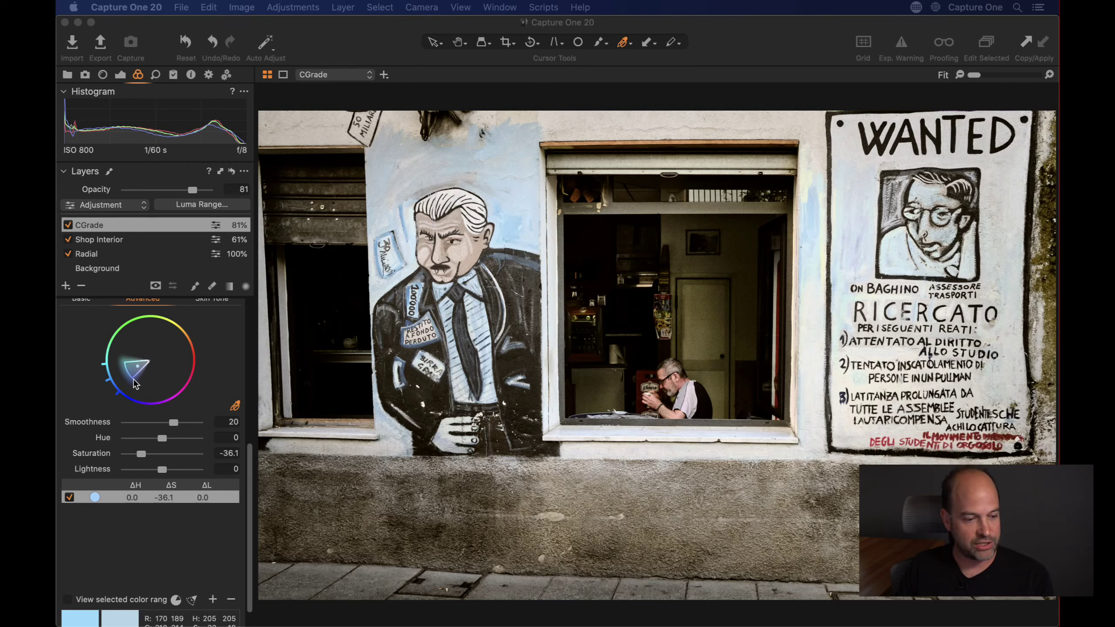
click(73, 600)
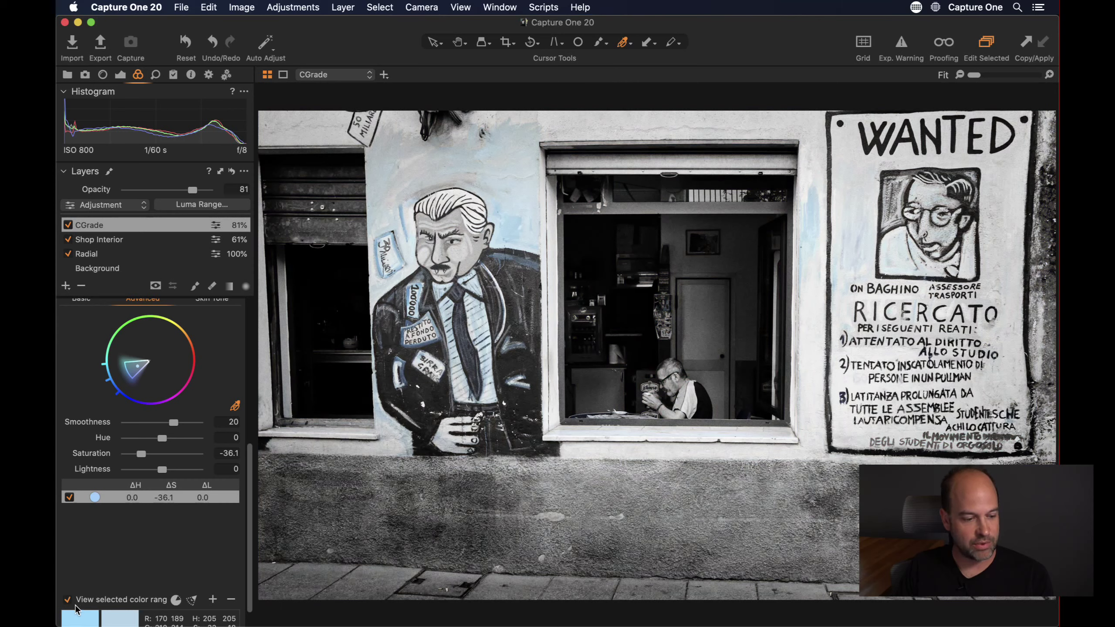
click(74, 605)
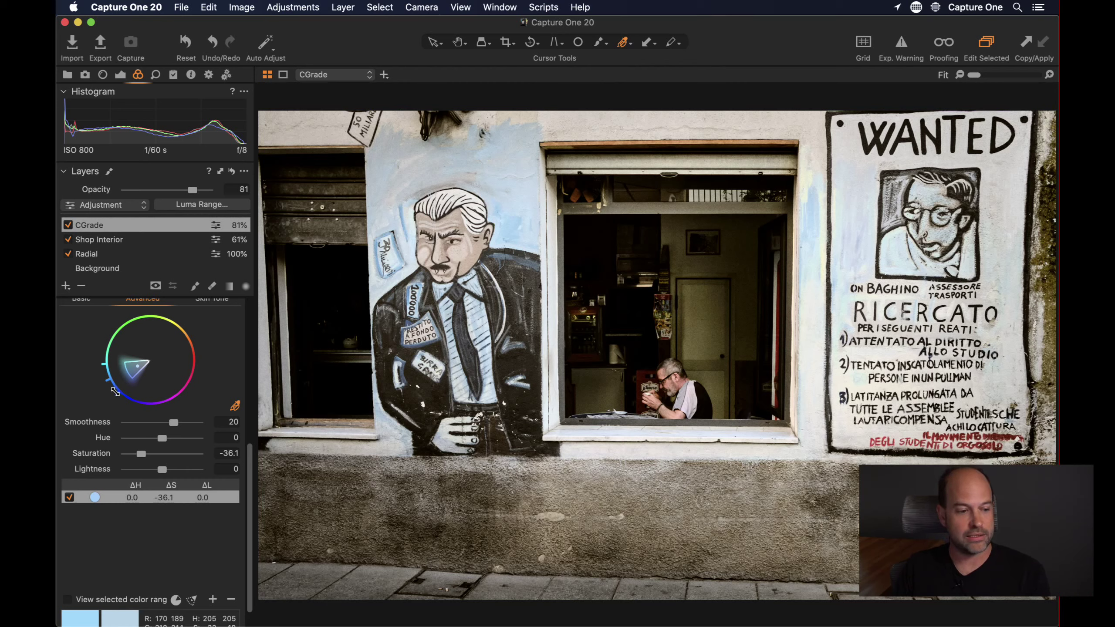
- Try the blue range's Smoothness at 1 and raise it to 22.7
drag(167, 425, 82, 423)
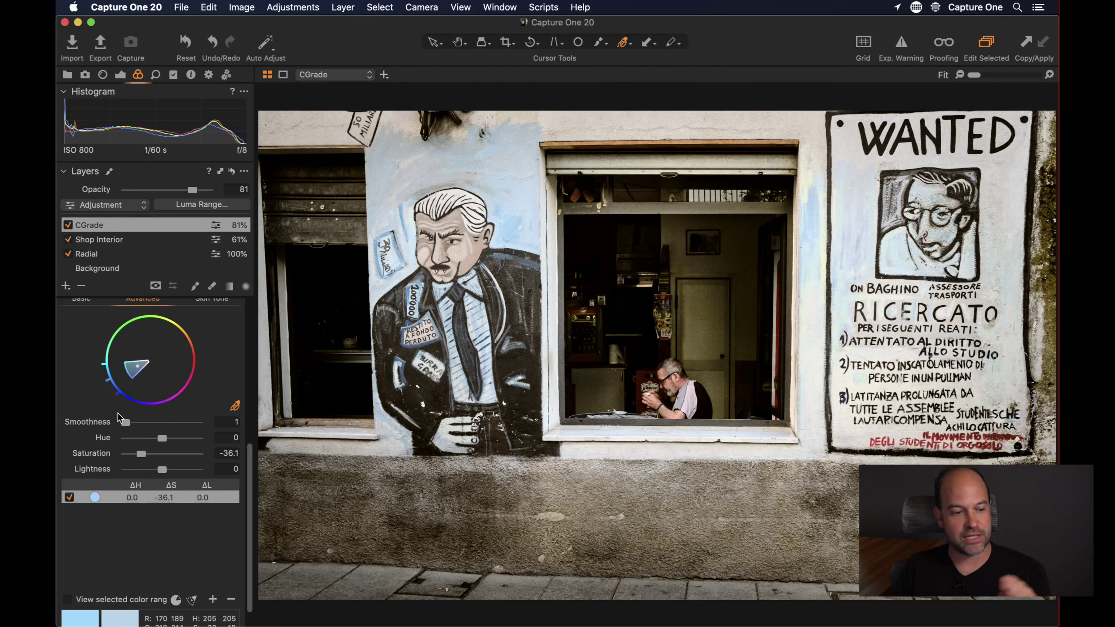
drag(125, 422, 180, 422)
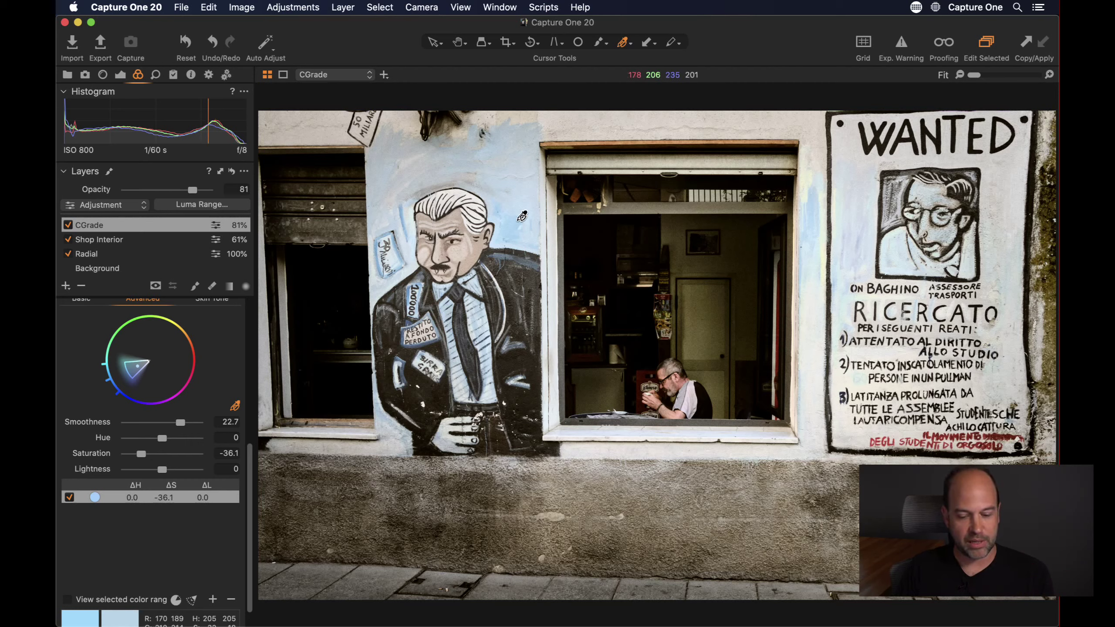
- Inspect the mural at 100% with the blue range's Smoothness set to 1 and Lightness to -100
key(h)
double_click(497, 220)
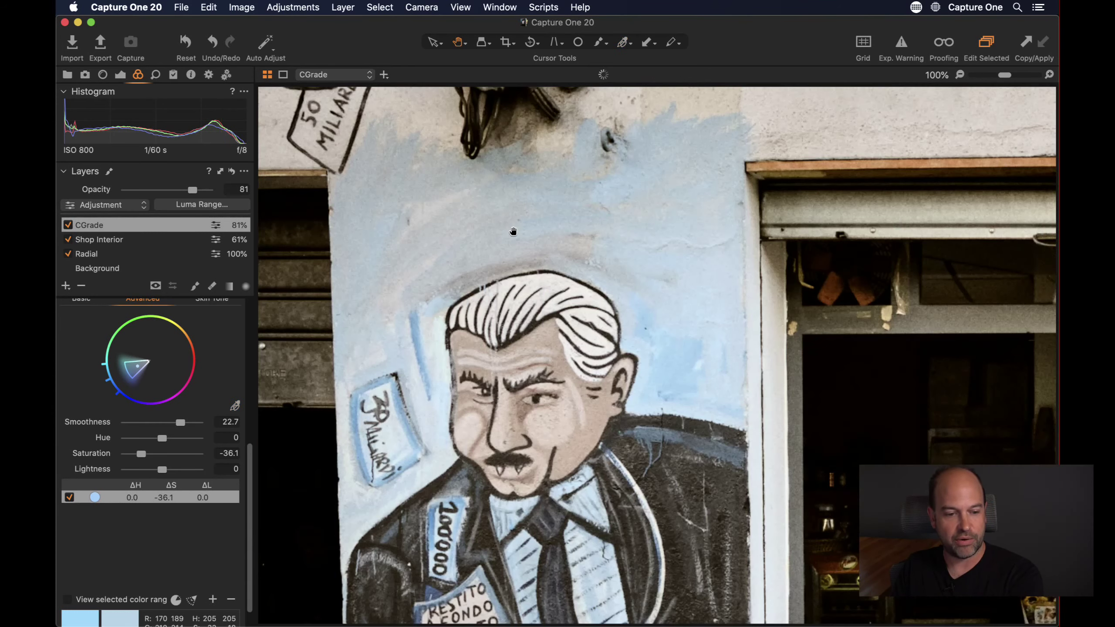
drag(577, 305, 633, 245)
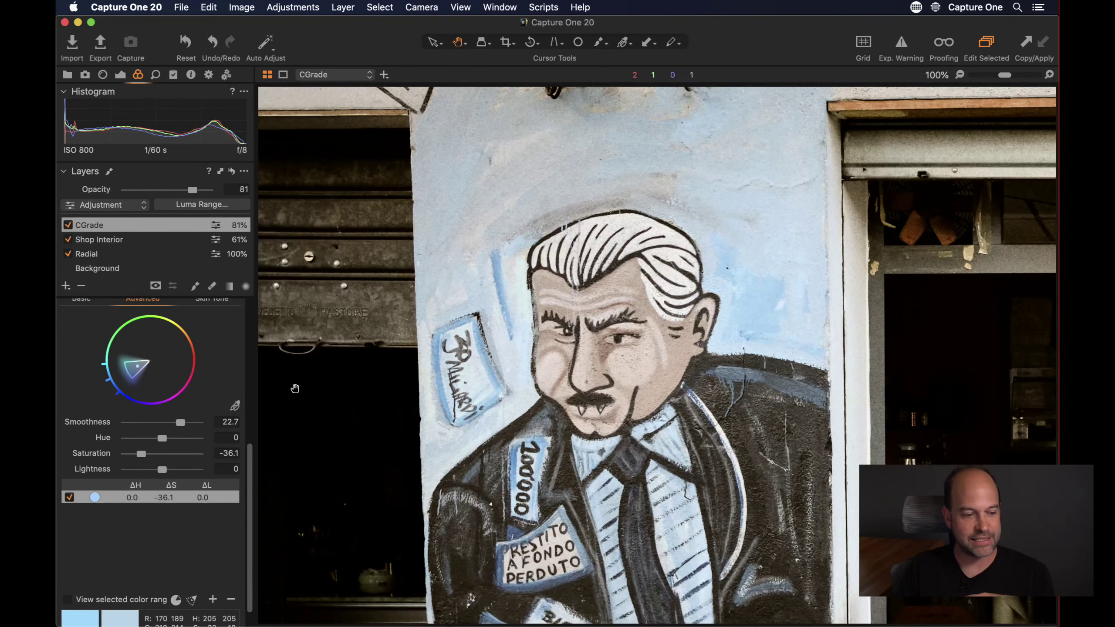
drag(180, 422, 106, 422)
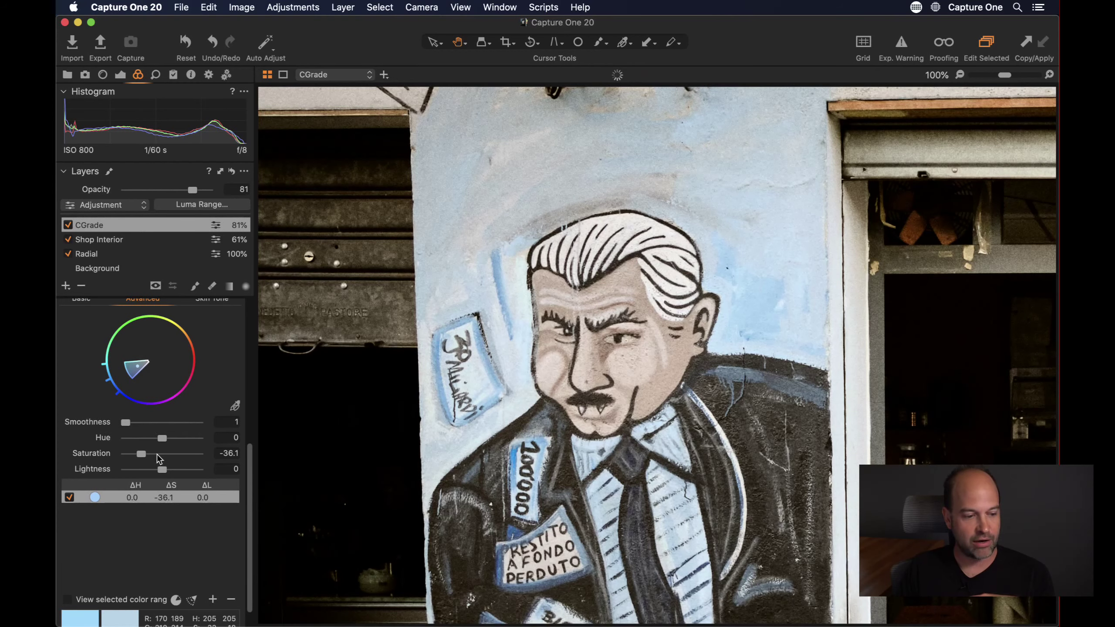
drag(162, 469, 121, 470)
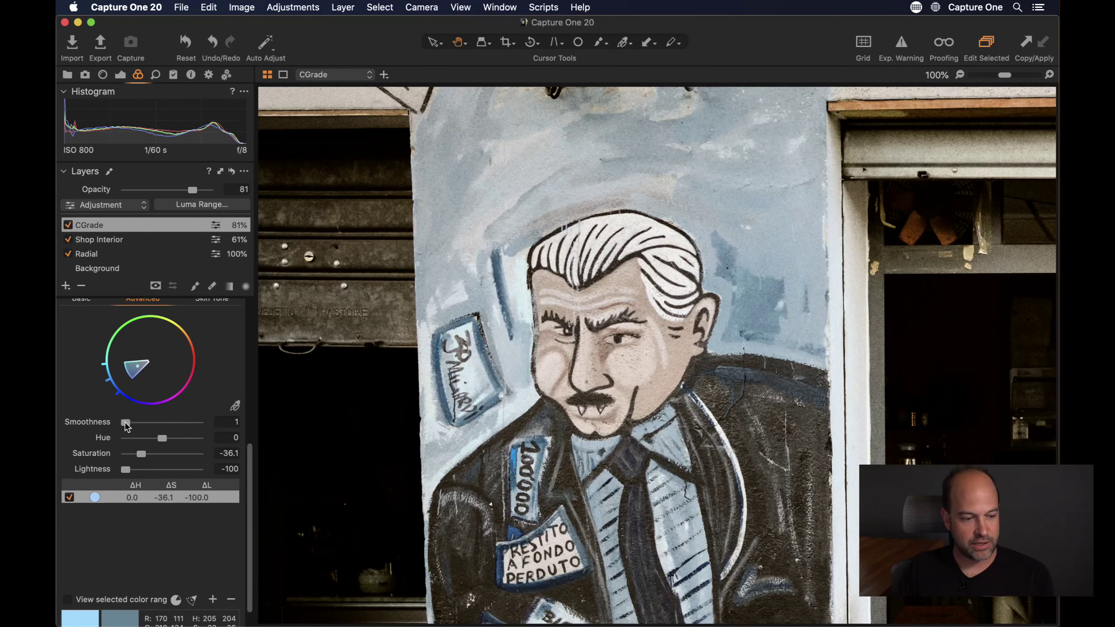
mouse_move(126, 422)
mouse_down()
mouse_move(162, 422)
mouse_move(115, 422)
mouse_up()
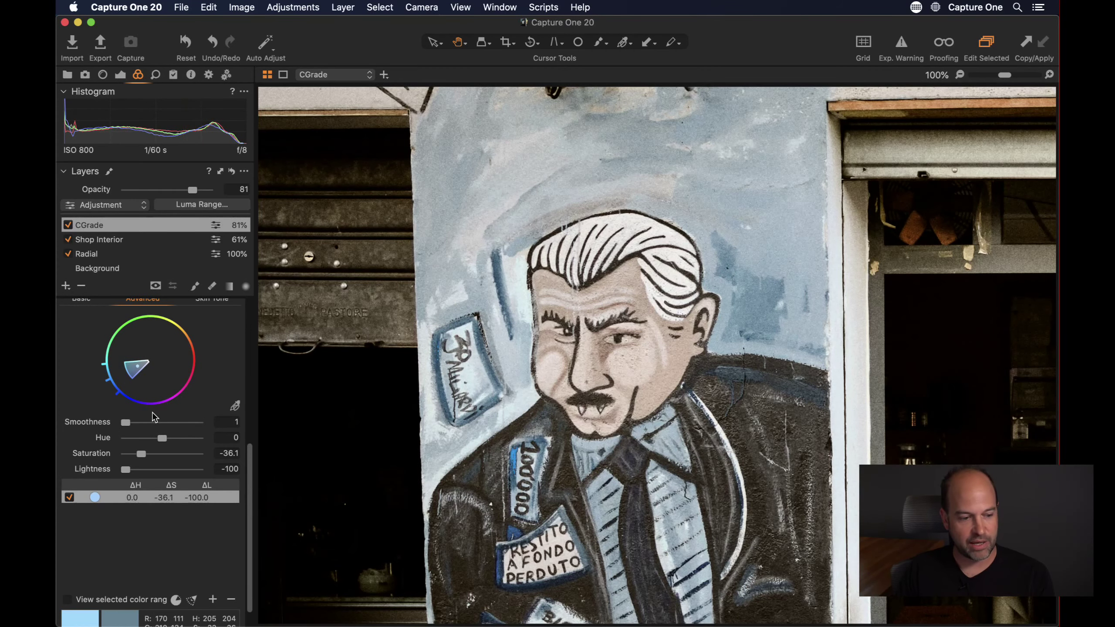
mouse_move(126, 423)
mouse_down()
mouse_move(228, 423)
mouse_move(97, 431)
mouse_move(176, 427)
mouse_move(124, 426)
mouse_up()
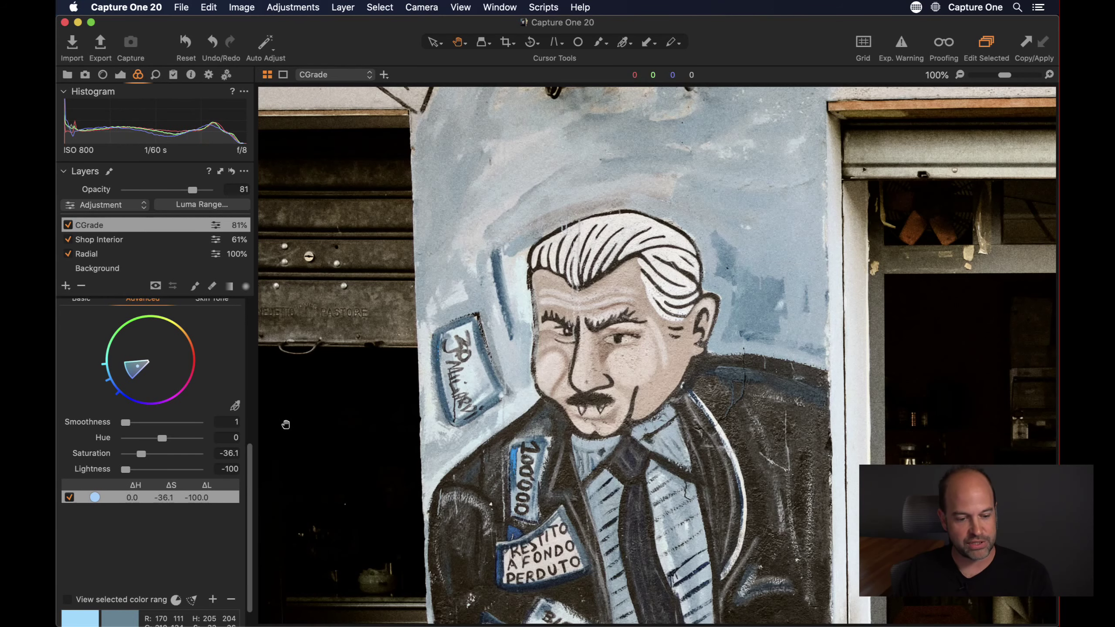
- Set the blue range's Smoothness to 24.6 and Lightness to -19.8, and fit the whole photo in view
drag(126, 422, 185, 423)
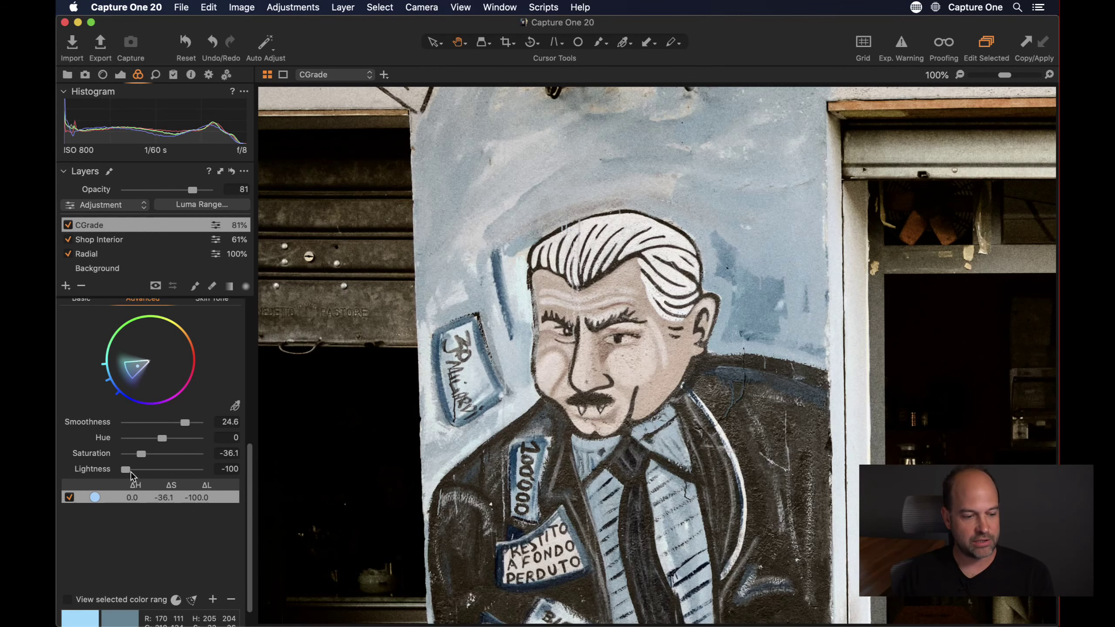
drag(131, 472, 156, 472)
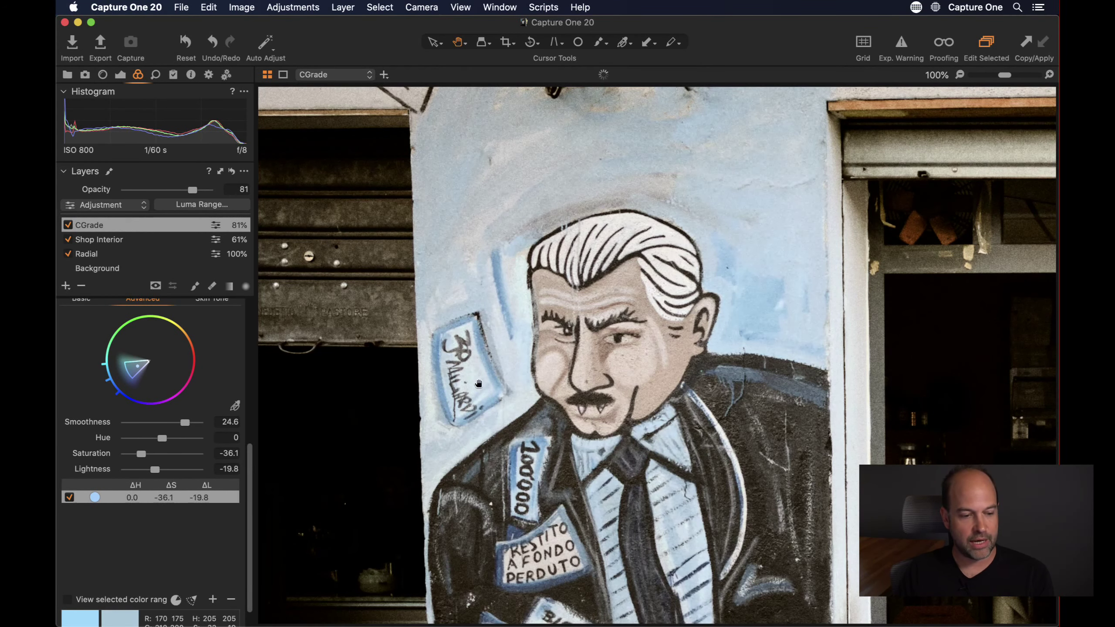
double_click(491, 379)
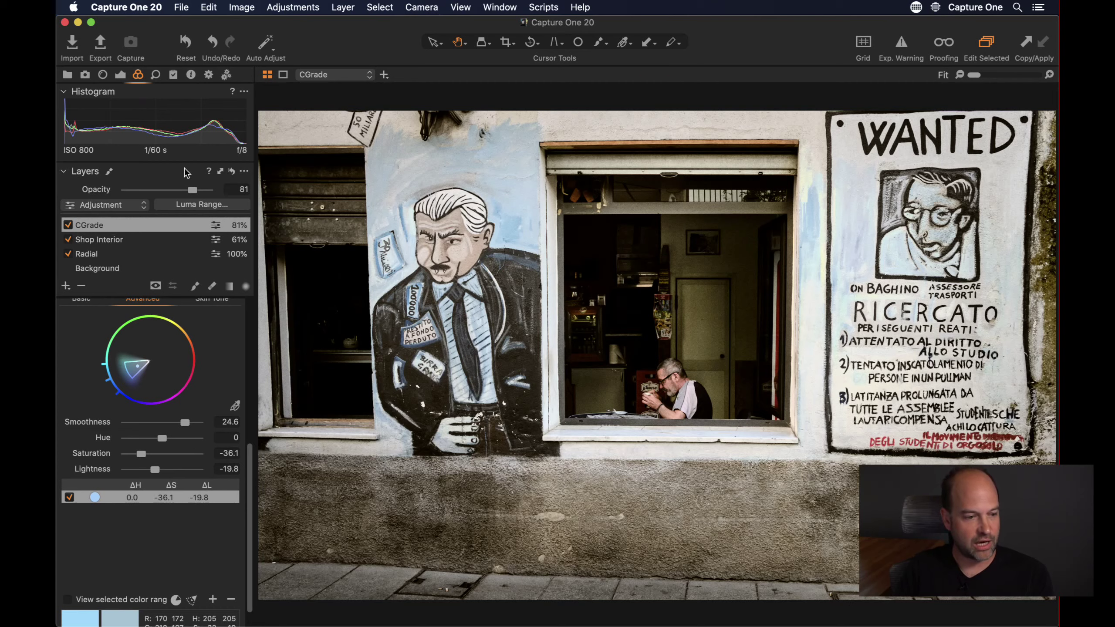
- Shift the CGrade layer's Shadow color wheel toward blue in the 3-Way Color Balance and fine-tune the tint's saturation and hue
scroll(193, 358, up, 10)
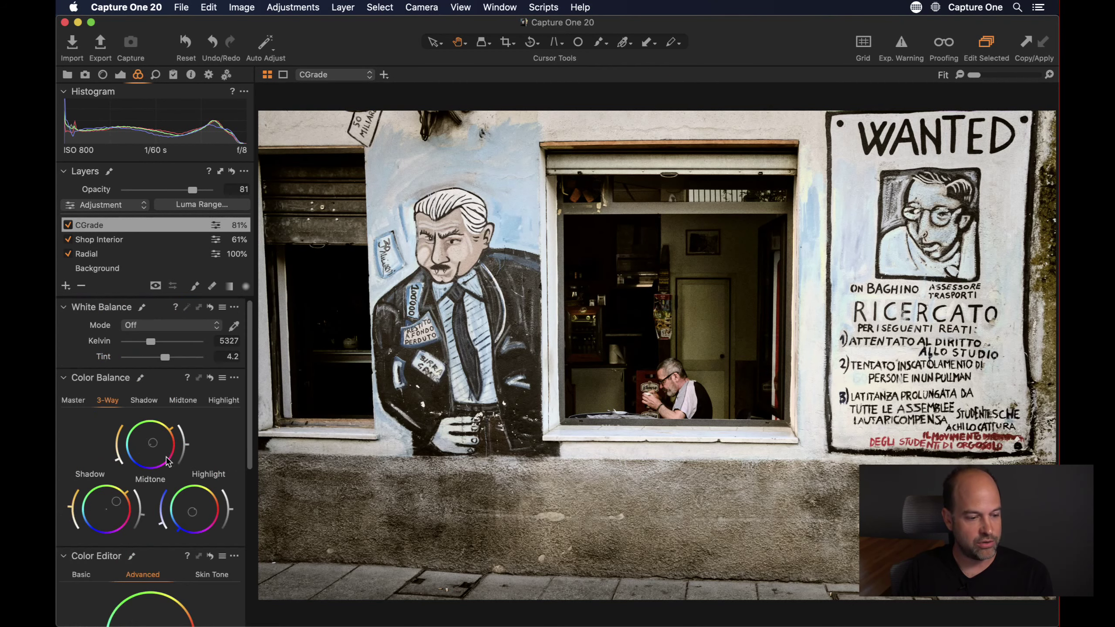
drag(116, 501, 98, 516)
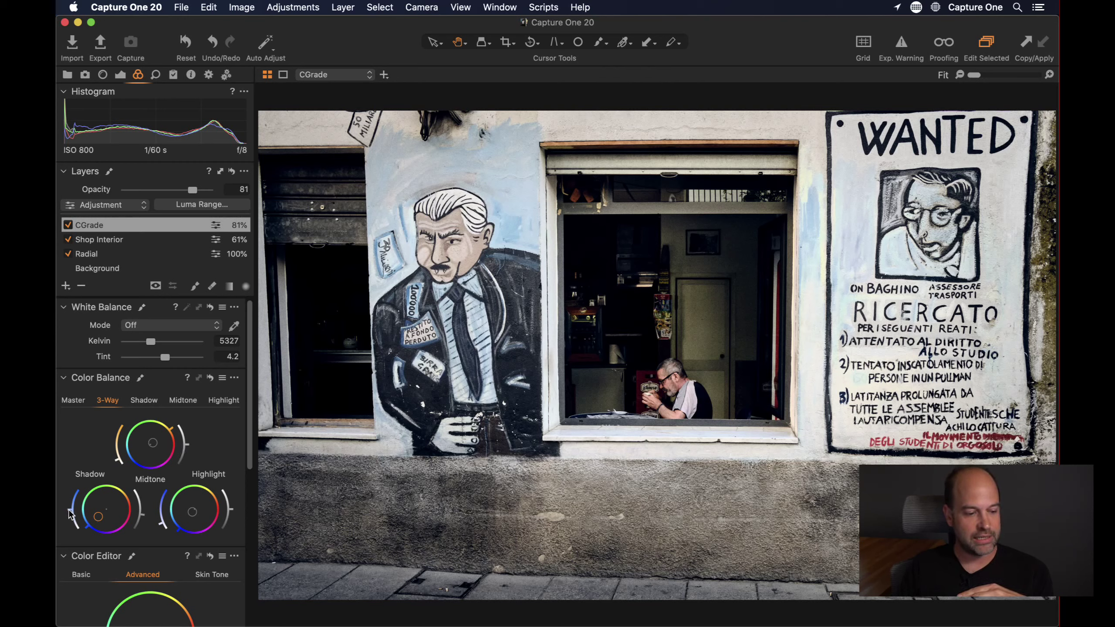
mouse_move(68, 509)
mouse_down()
mouse_move(76, 535)
mouse_move(71, 477)
mouse_move(77, 533)
mouse_move(69, 489)
mouse_move(69, 506)
mouse_move(94, 514)
mouse_move(114, 492)
mouse_move(87, 528)
mouse_up()
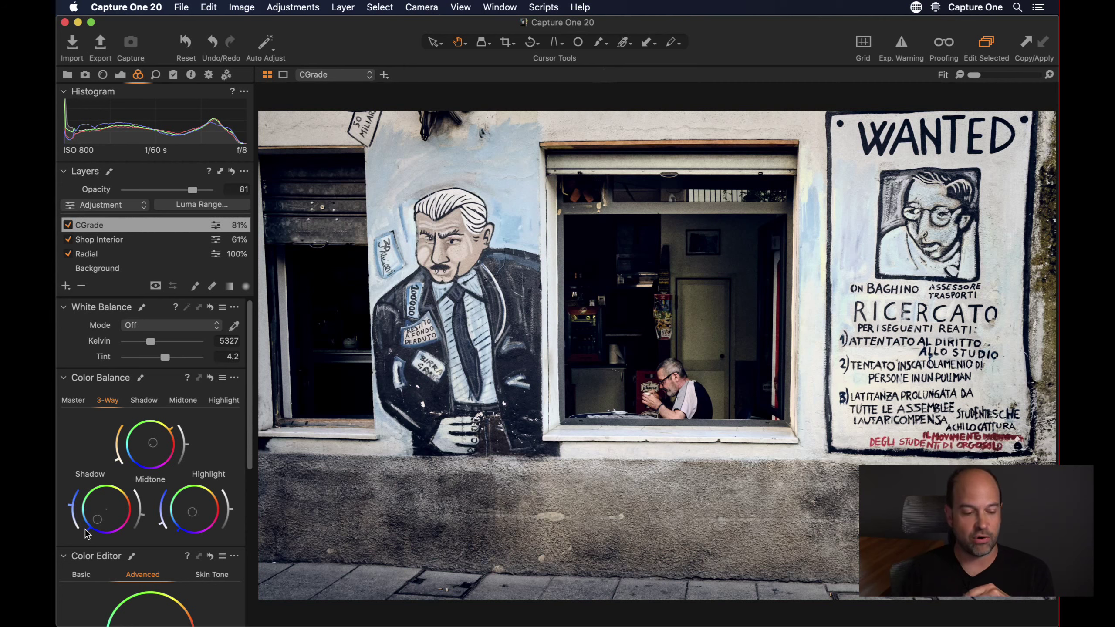
- Open the General preferences and check the option that lets the scroll wheel change slider values
scroll(86, 530, down, 2)
scroll(88, 527, up, 1)
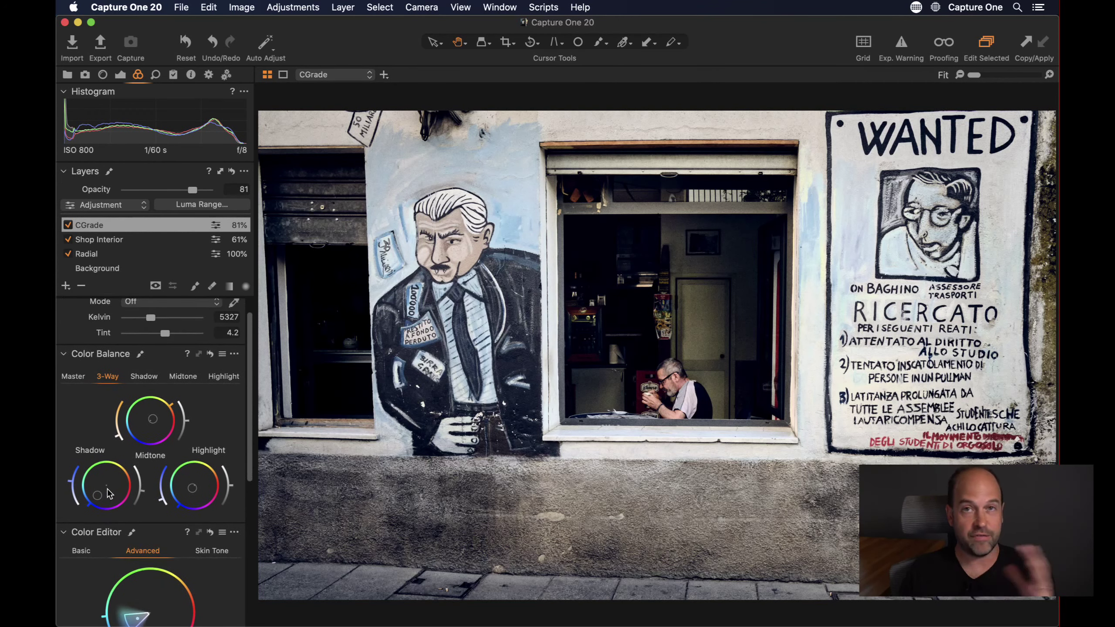
click(118, 6)
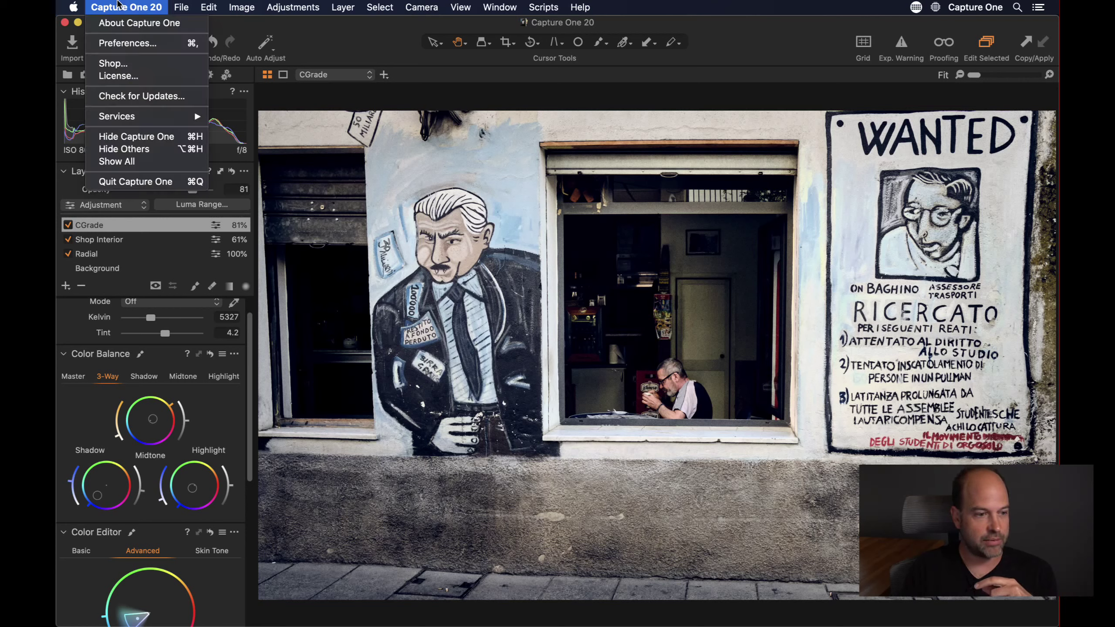
click(132, 43)
click(316, 165)
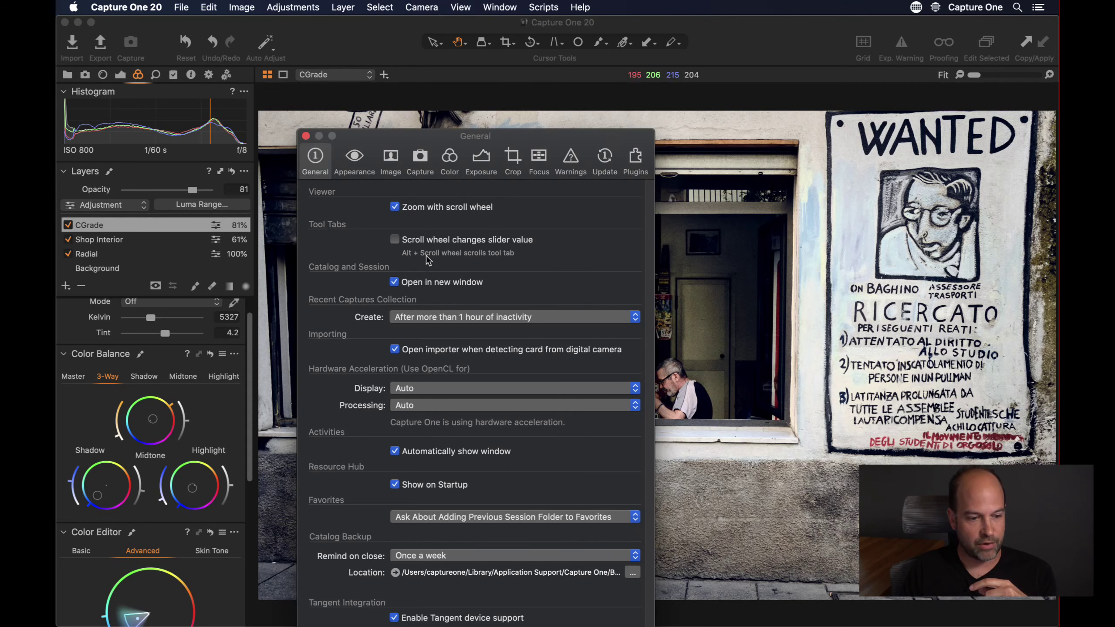
- Try yellow and green tints on the CGrade layer's Shadow color wheel, varying the tint's saturation and shifting its hue back and forth
click(112, 469)
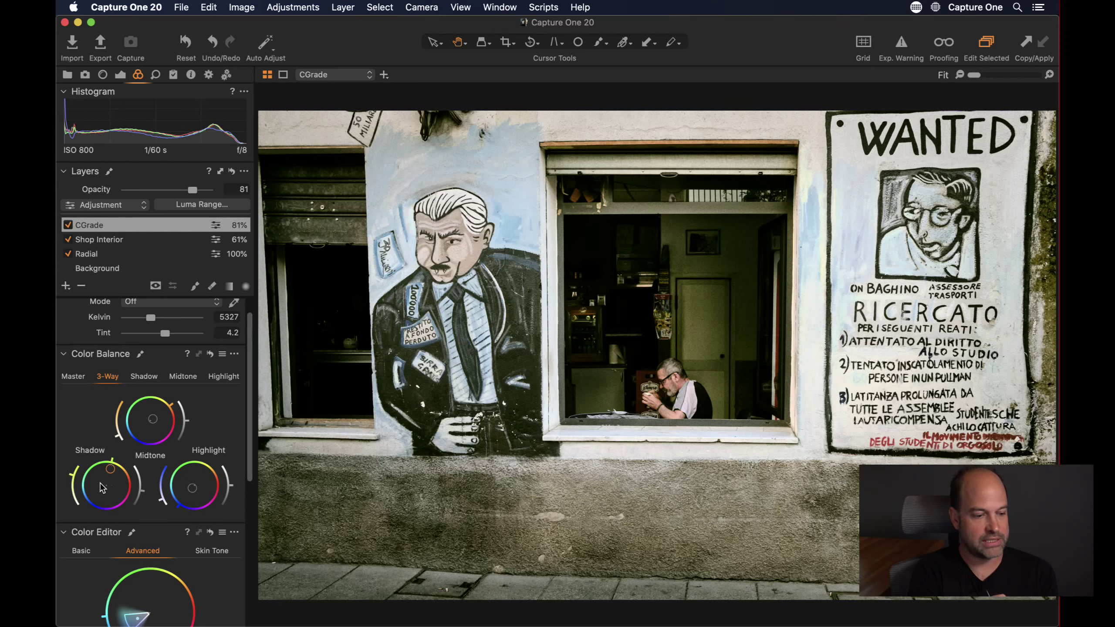
drag(89, 488, 78, 490)
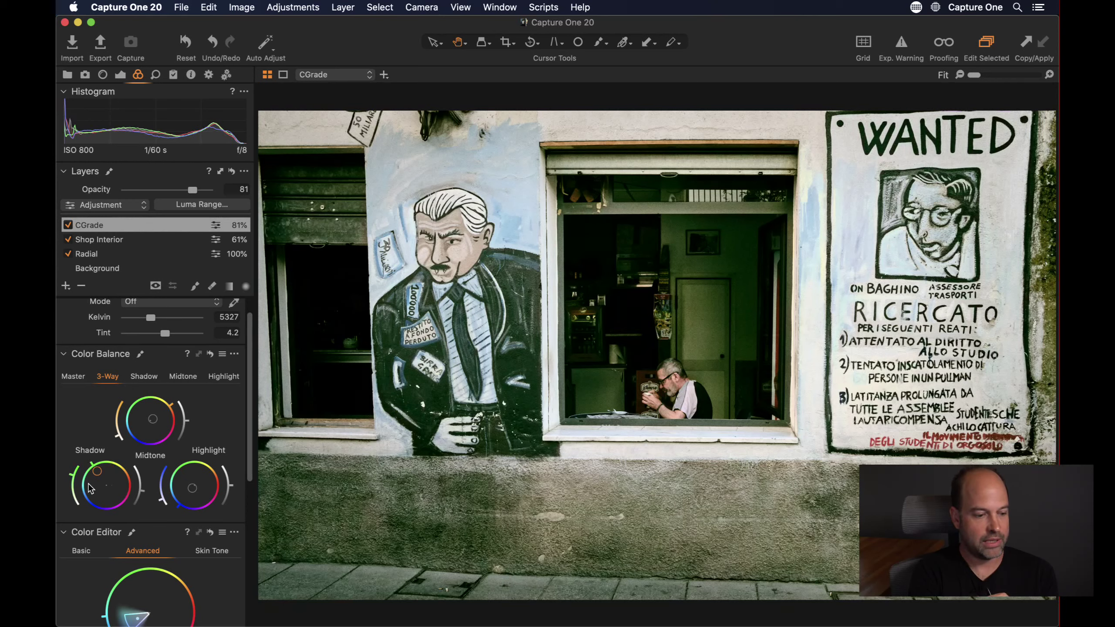
key(Right)
key(Right)
key(Right)
key(Right)
key(Left)
key(Left)
key(Left)
key(Left)
key(Left)
key(Left)
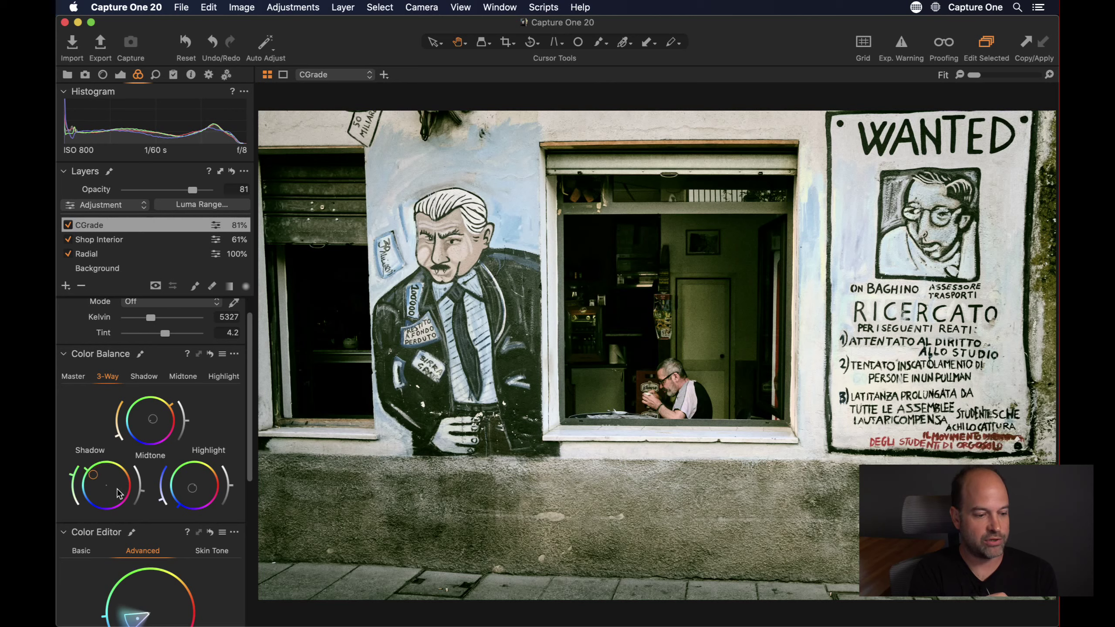
key(Right)
key(Right)
key(Right)
key(Right)
key(Left)
key(Left)
key(Left)
key(Left)
key(Right)
key(Right)
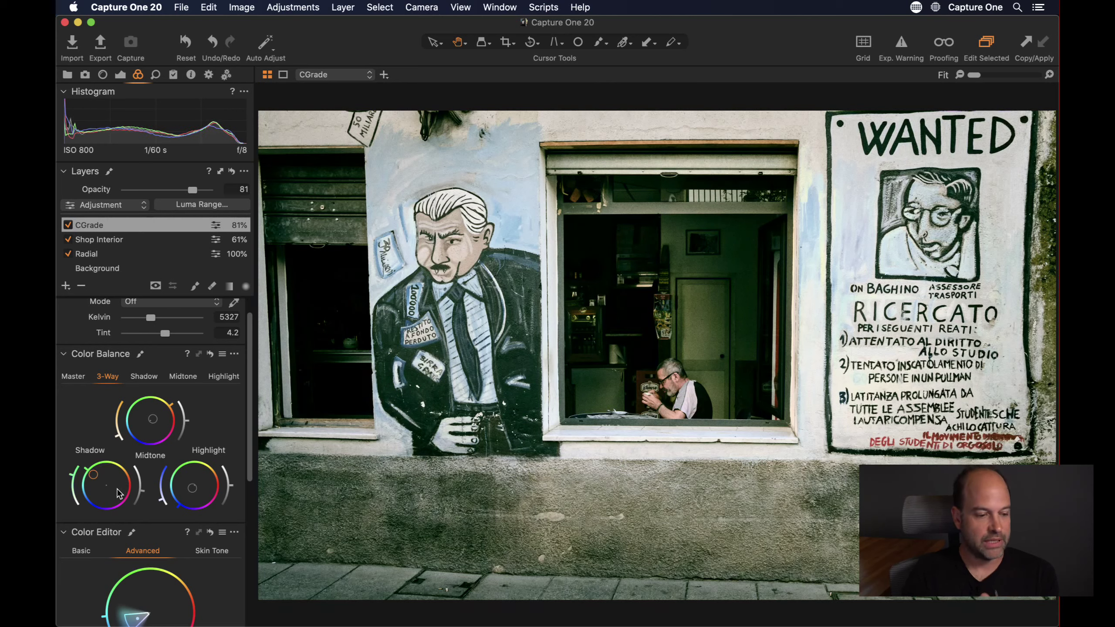
- Move the CGrade layer's shadow tint back to a weak blue and bring the Advanced Color Editor into view
drag(93, 474, 102, 493)
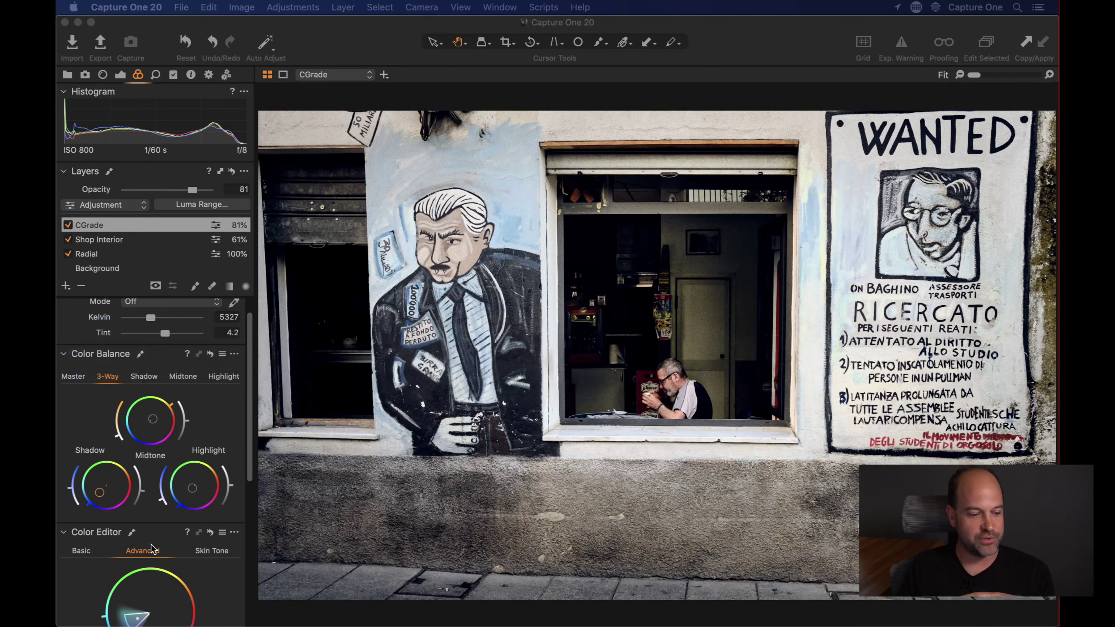
drag(249, 459, 284, 588)
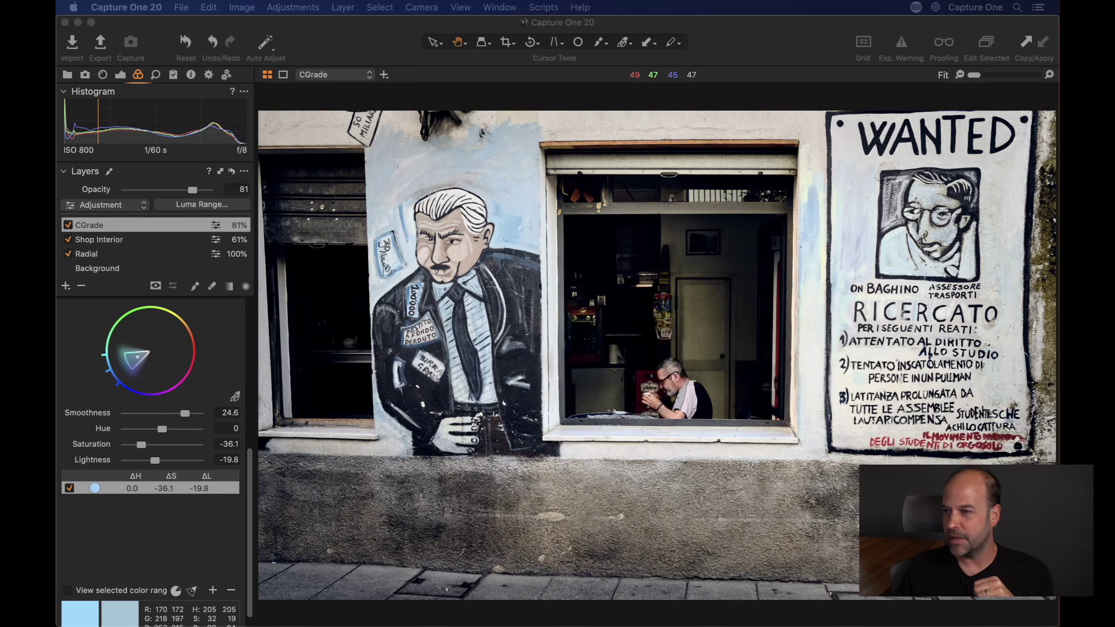
click(621, 355)
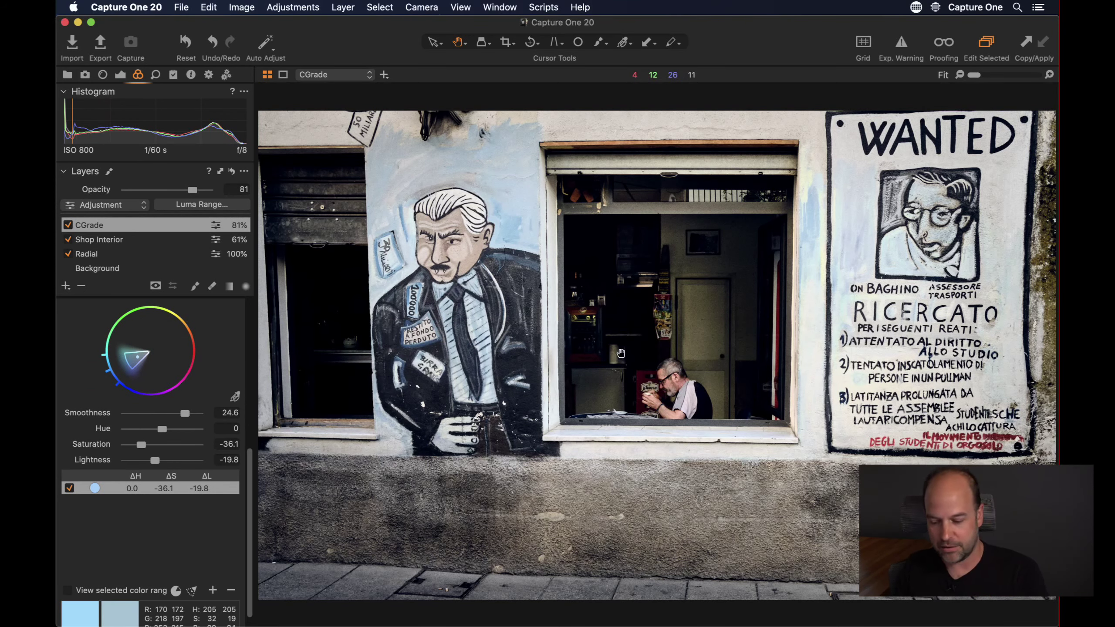
- Show the browser and compare the mural, both lake tent variants and the coffee-pouring photo side by side, keeping the mural as primary
key(super+b)
super+click(961, 310)
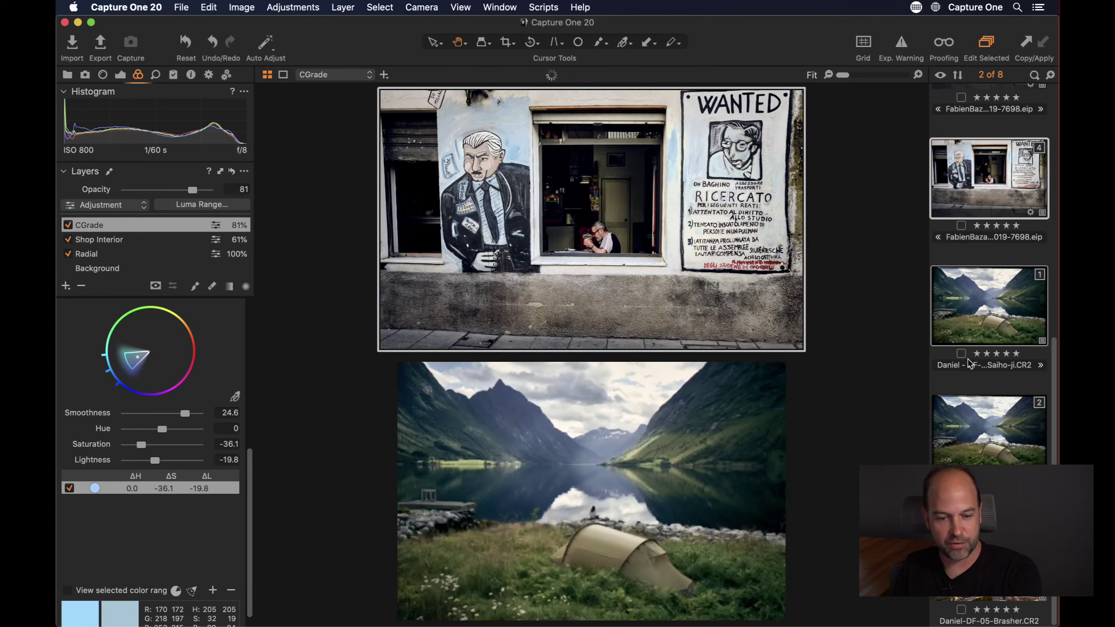
super+click(975, 423)
super+click(986, 554)
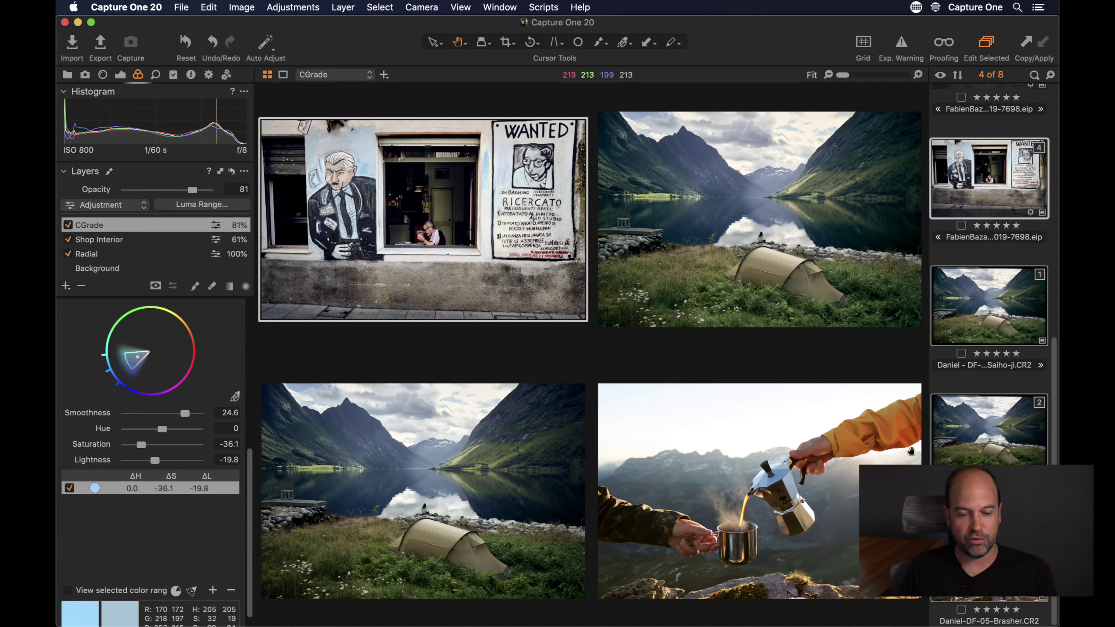
click(711, 286)
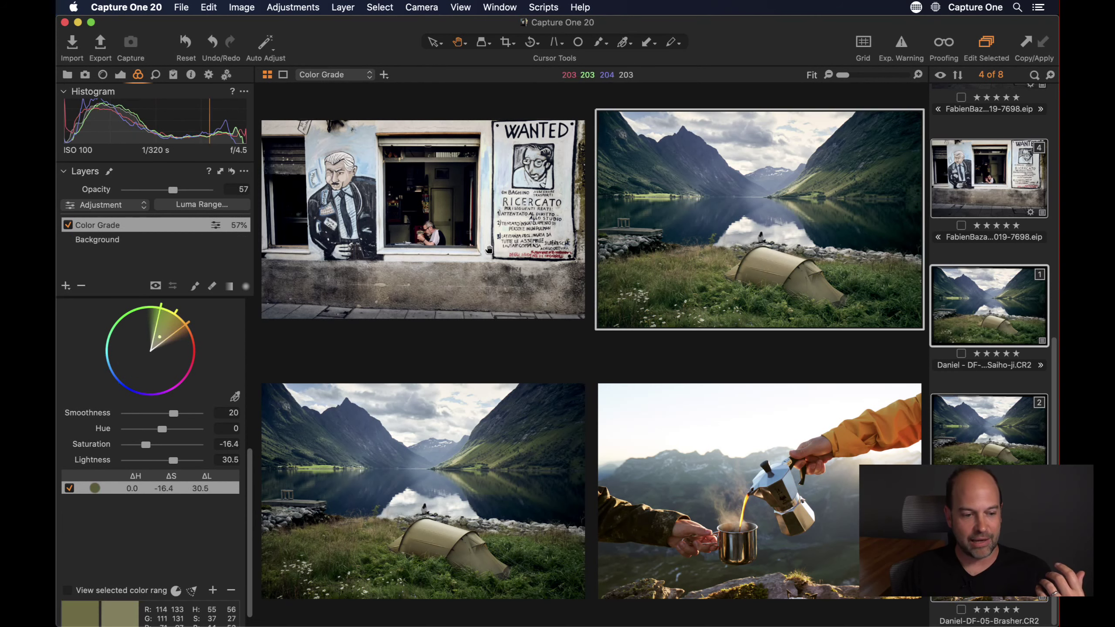
click(396, 300)
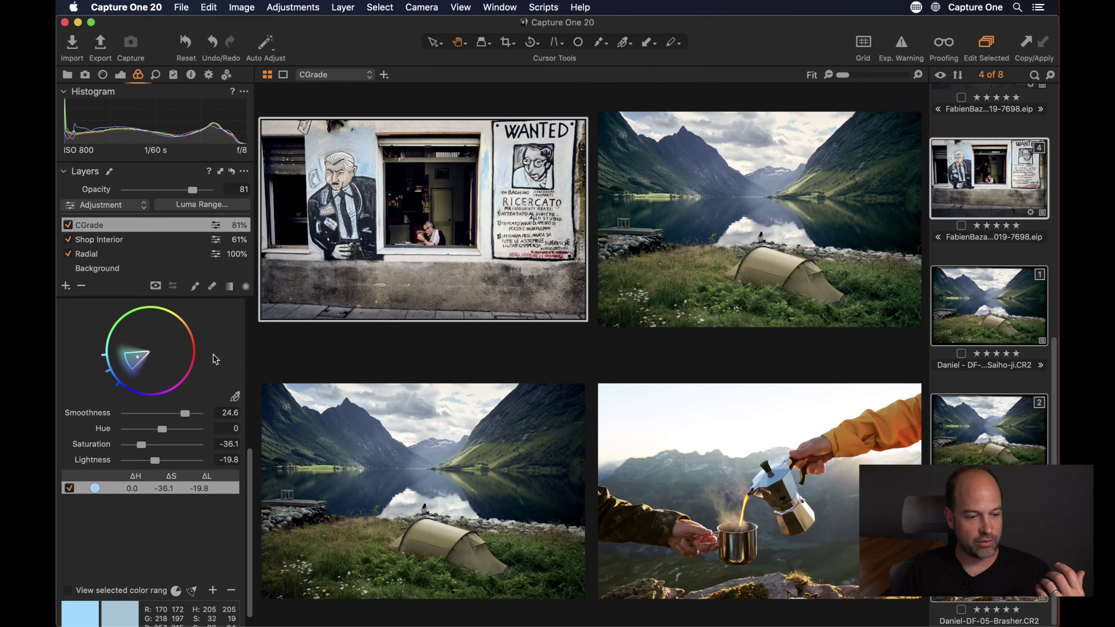
- Sample the mural's pale wall color in the Skin Tone Color Editor and set its Amount Hue to 0.1
scroll(253, 460, up, 5)
click(209, 412)
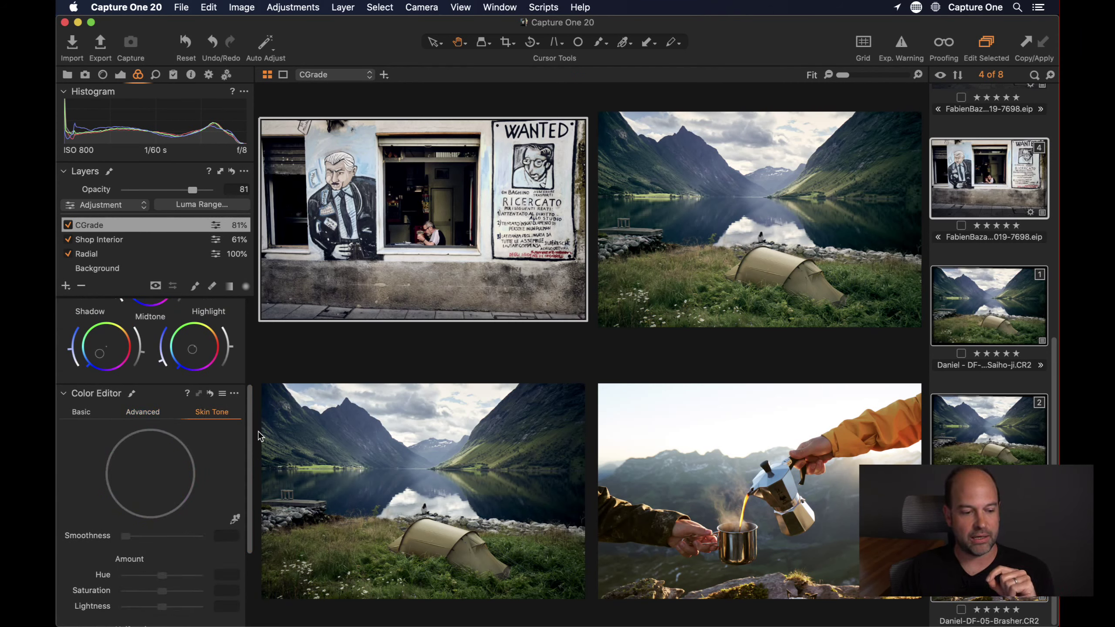
click(235, 524)
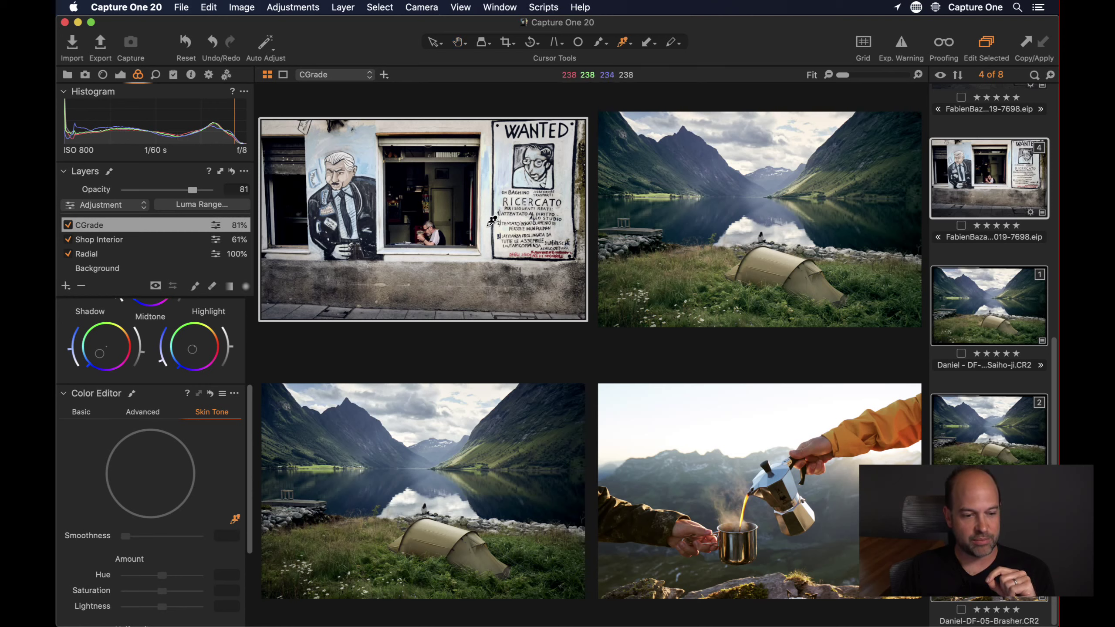
click(485, 277)
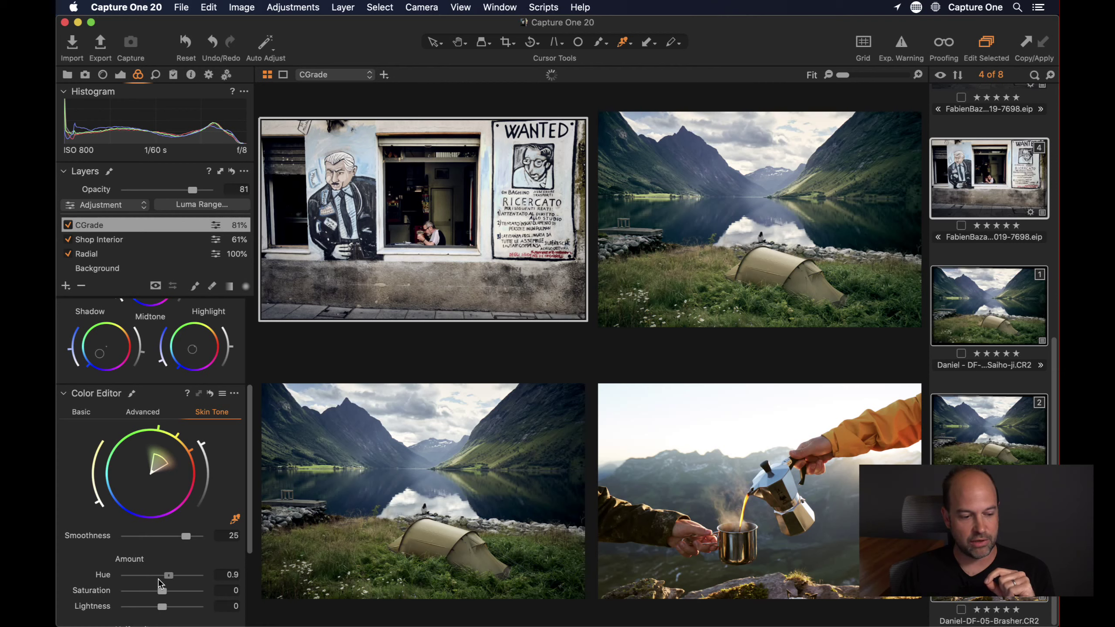
drag(158, 578, 164, 579)
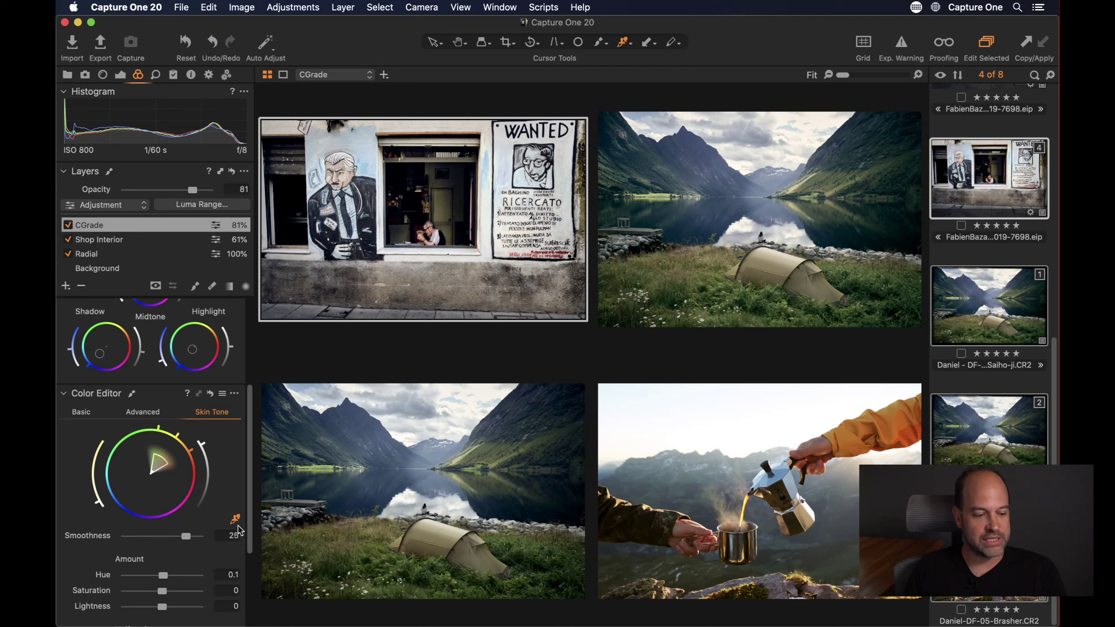
scroll(246, 512, down, 5)
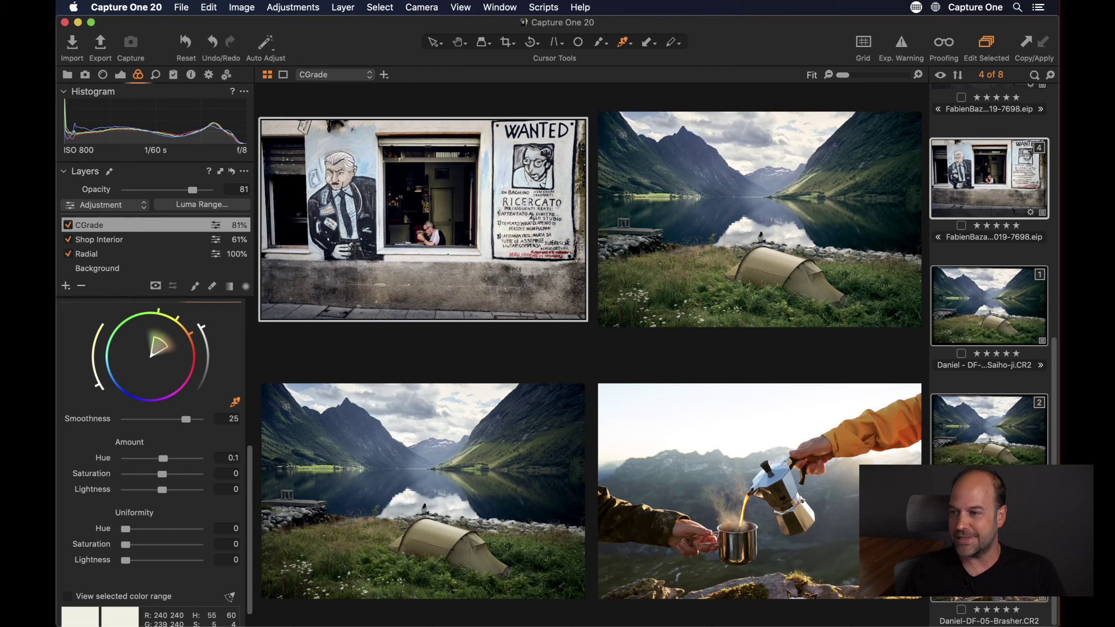
- Display only the mural photo and bring its Color Balance wheels back into view
click(961, 383)
click(973, 214)
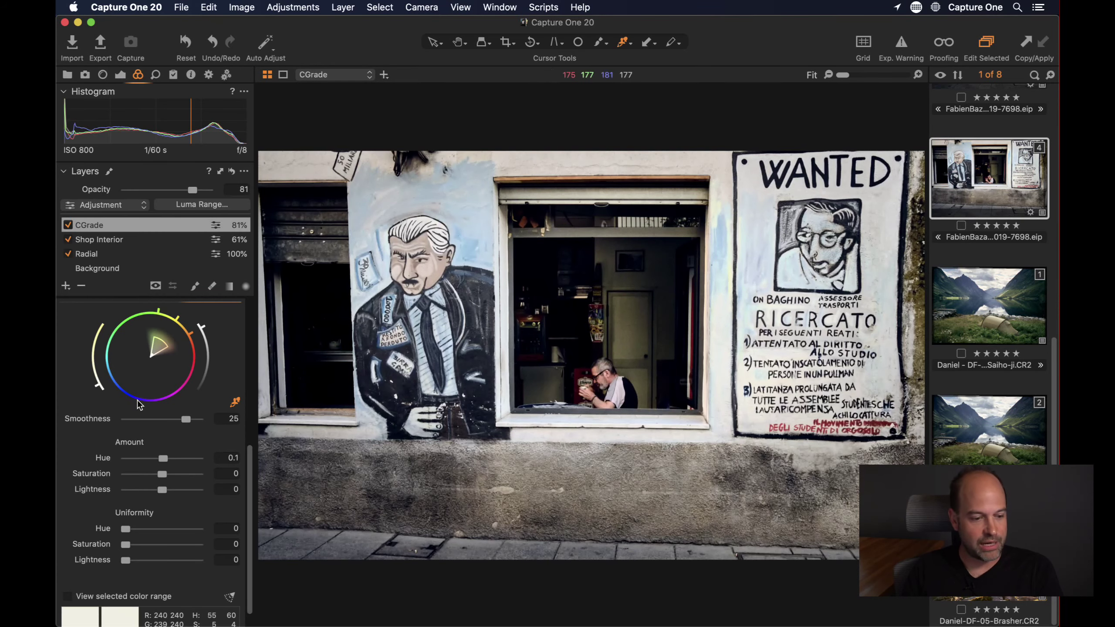
scroll(251, 476, up, 10)
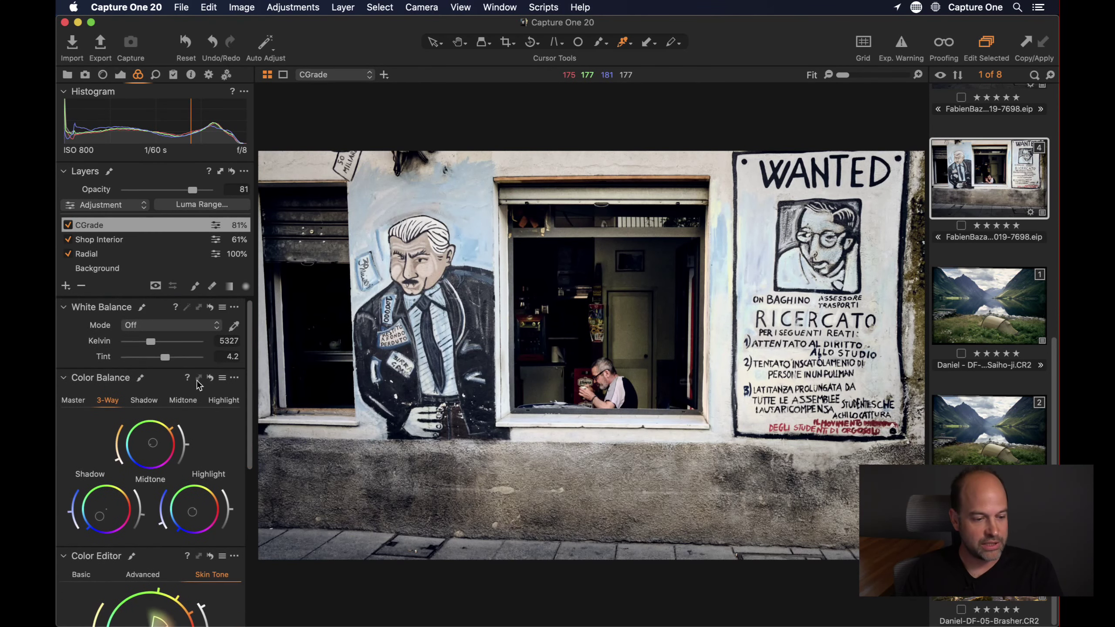